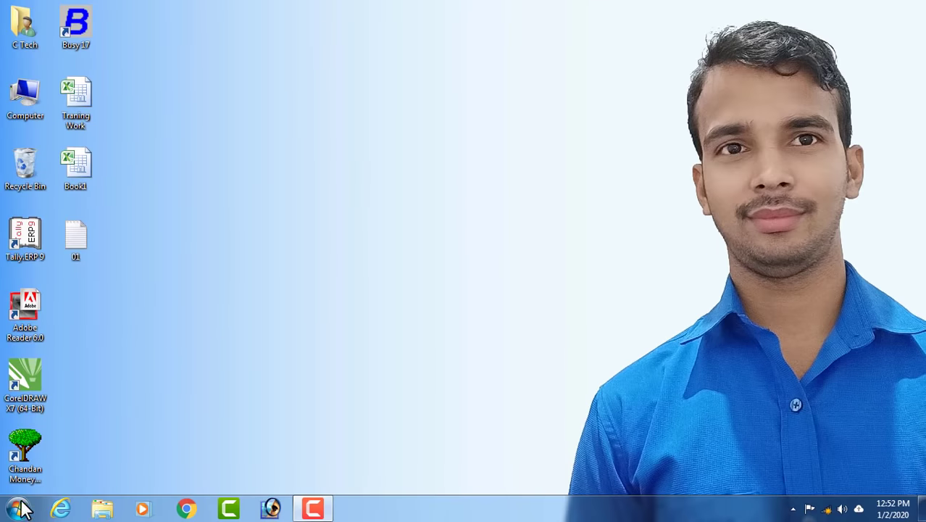
Launch Microsoft Excel 2010 from the Windows 7 Start menu to get blank workbook Book1.
left_click(17, 508)
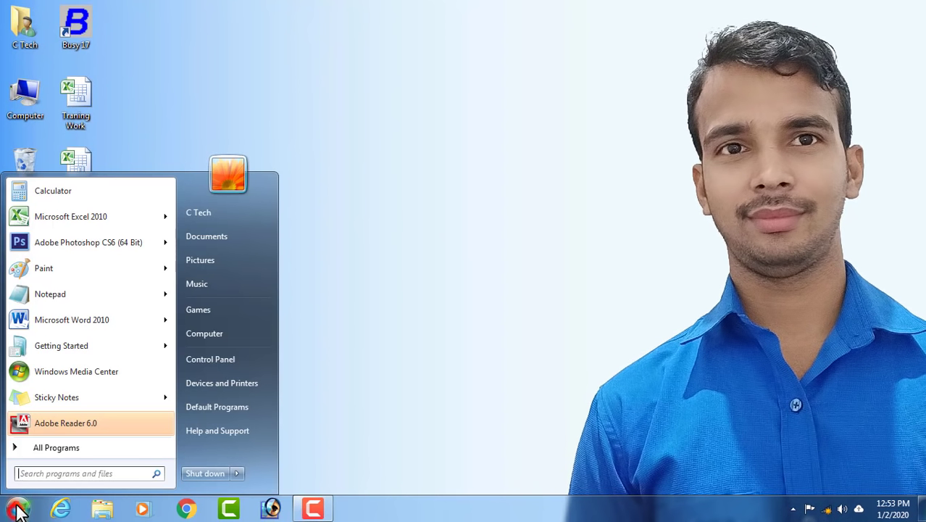
left_click(71, 226)
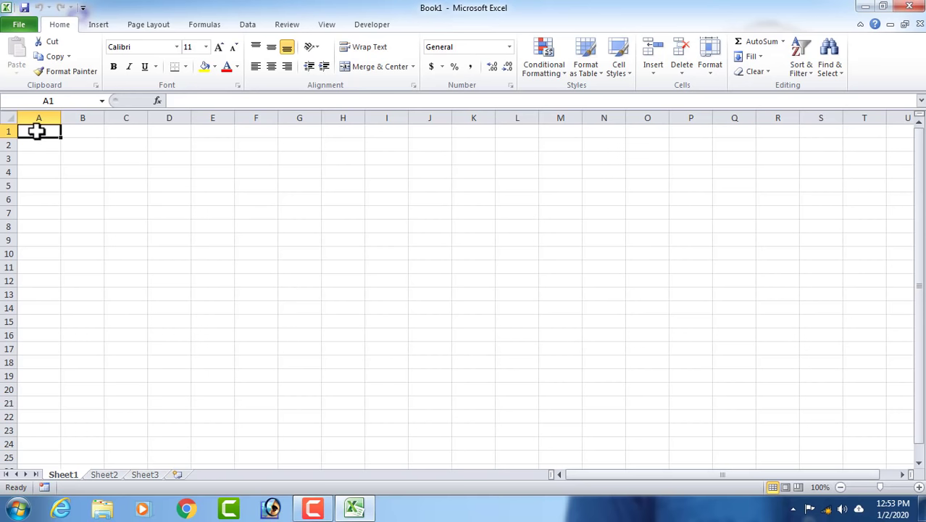
Enter the headings ROLL NO., Name and Father Name in A2:C2.
left_click_drag(36, 131, 688, 135)
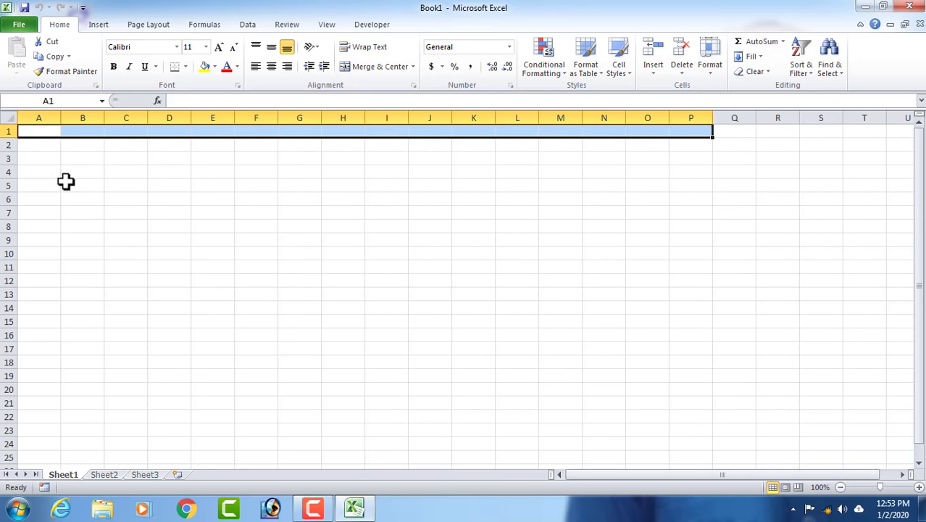
left_click(38, 149)
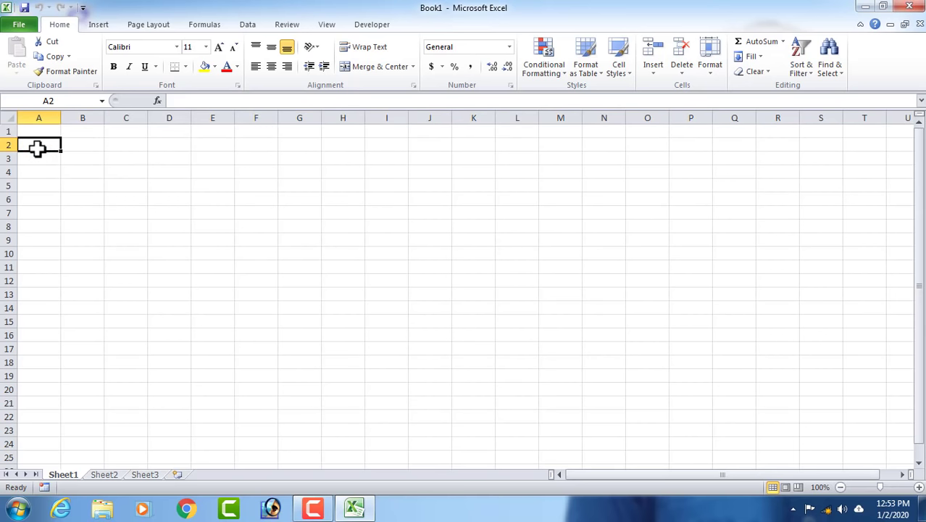
type("ROLL NO.")
key("Tab")
type("Name")
key("Tab")
type("Father Name")
key("Tab")
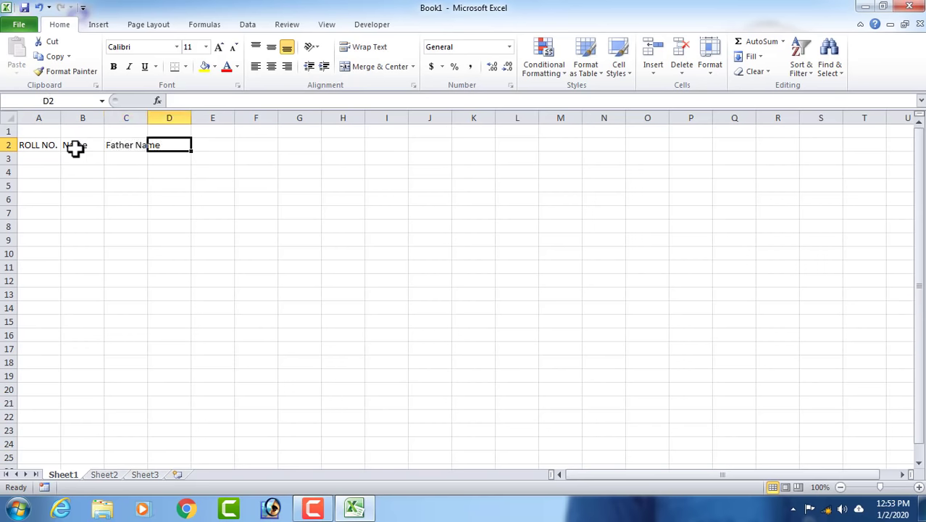
left_click(163, 172)
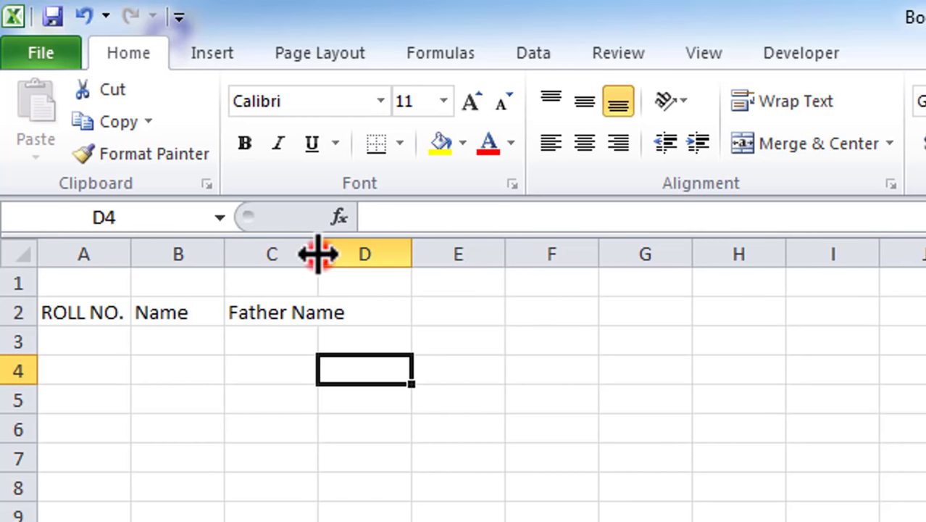
Widen column C, then add the headings Course, Addmission and January in D2:F2.
left_click_drag(317, 254, 351, 254)
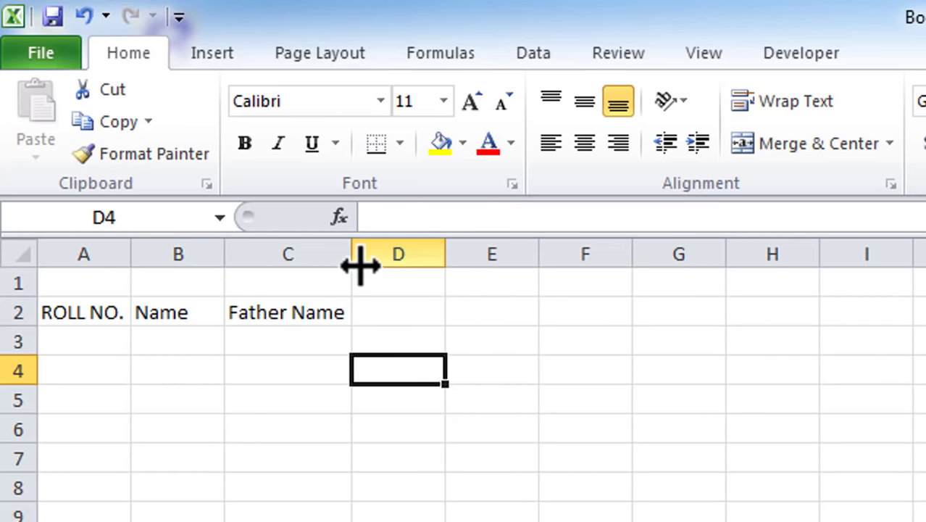
left_click(383, 311)
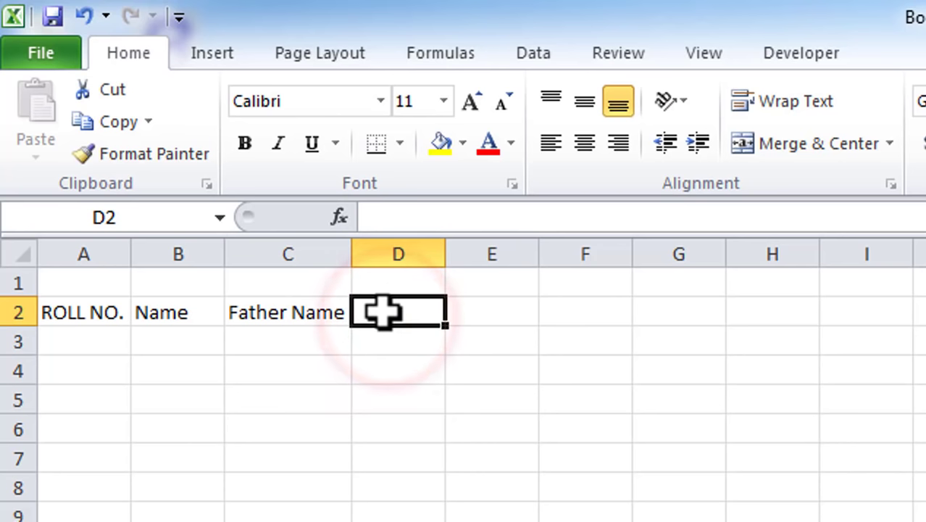
type("Course")
key("Tab")
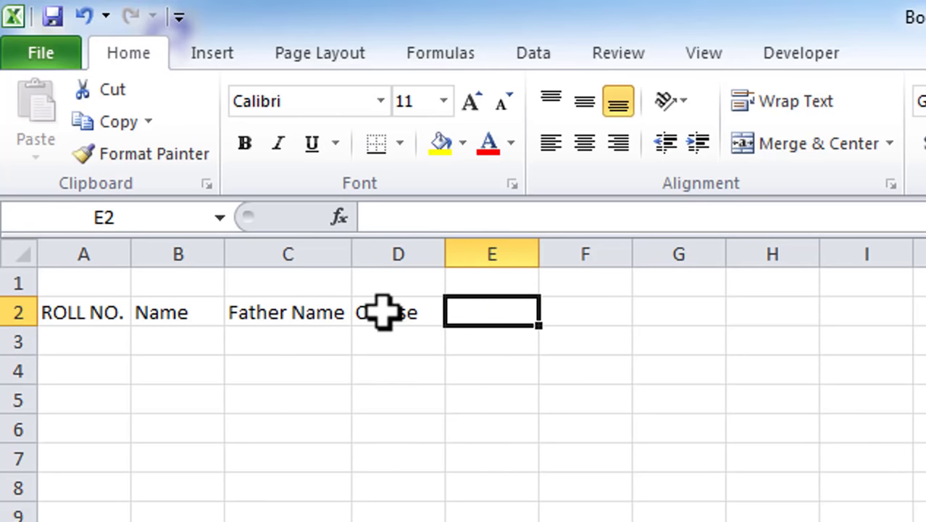
type("Addmission")
key("Tab")
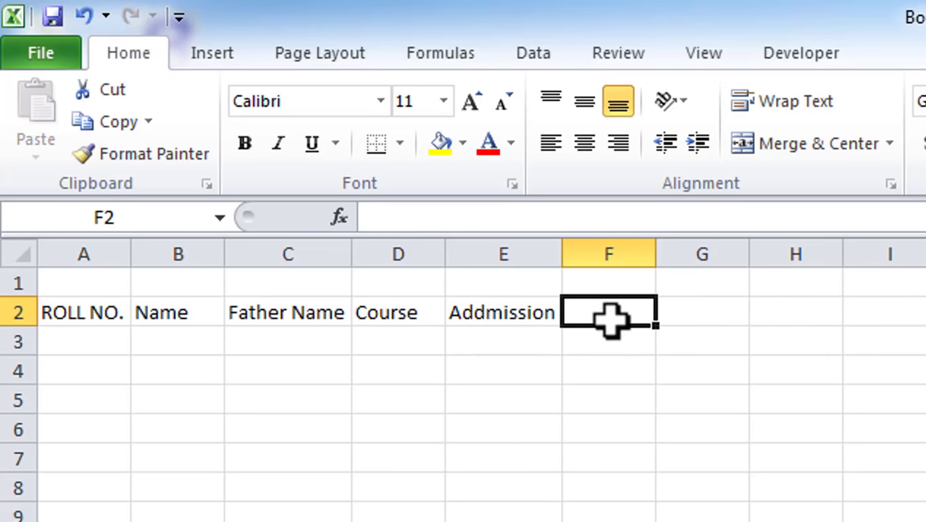
left_click(609, 313)
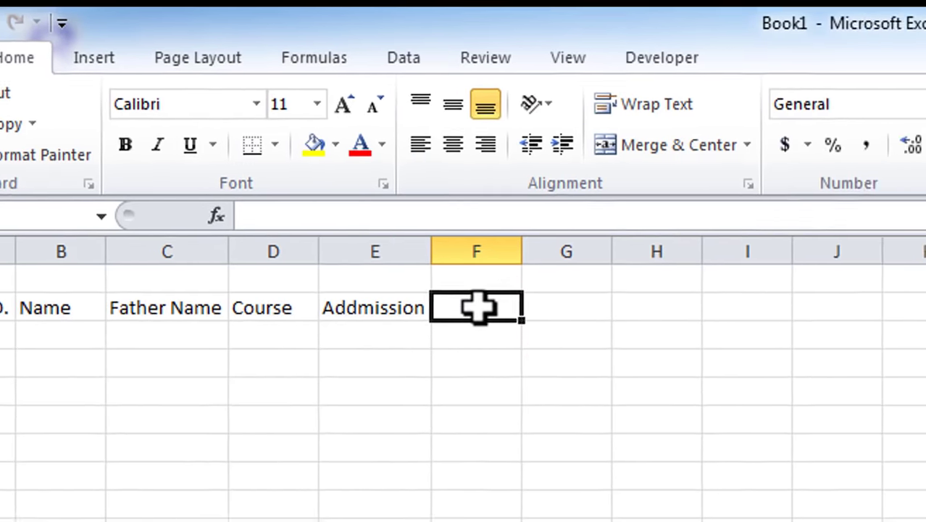
type("January")
left_click(140, 320)
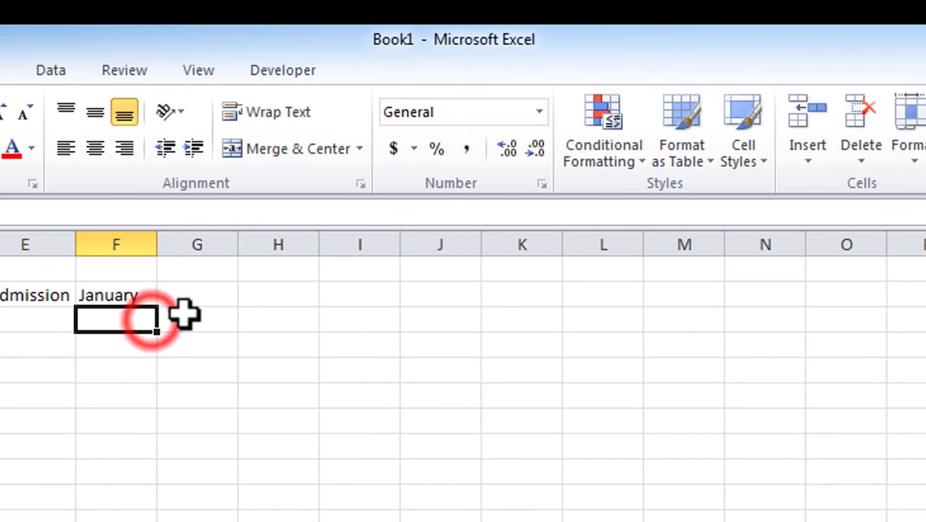
Fill February through December from F2 across to Q2 and autofit column N for September.
left_click(122, 288)
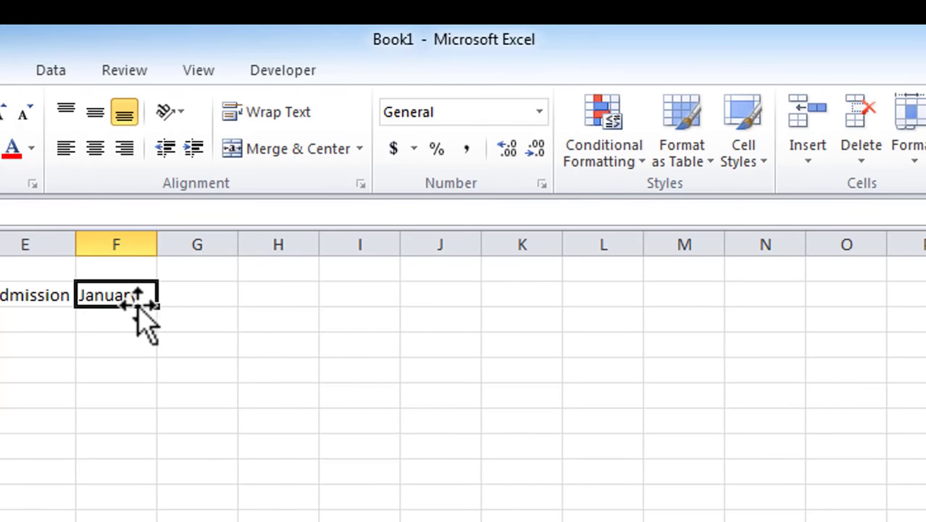
mouse_move(159, 309)
left_mouse_down()
mouse_move(912, 301)
mouse_move(767, 217)
mouse_move(788, 216)
mouse_move(748, 211)
mouse_move(851, 207)
mouse_move(672, 208)
mouse_move(883, 211)
mouse_move(681, 209)
mouse_move(729, 210)
left_mouse_up()
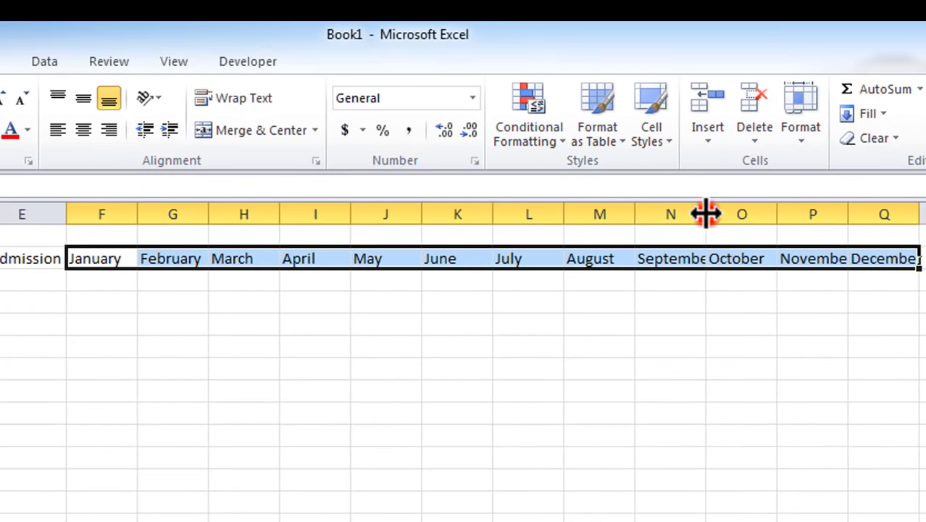
double_click(706, 213)
left_click(389, 326)
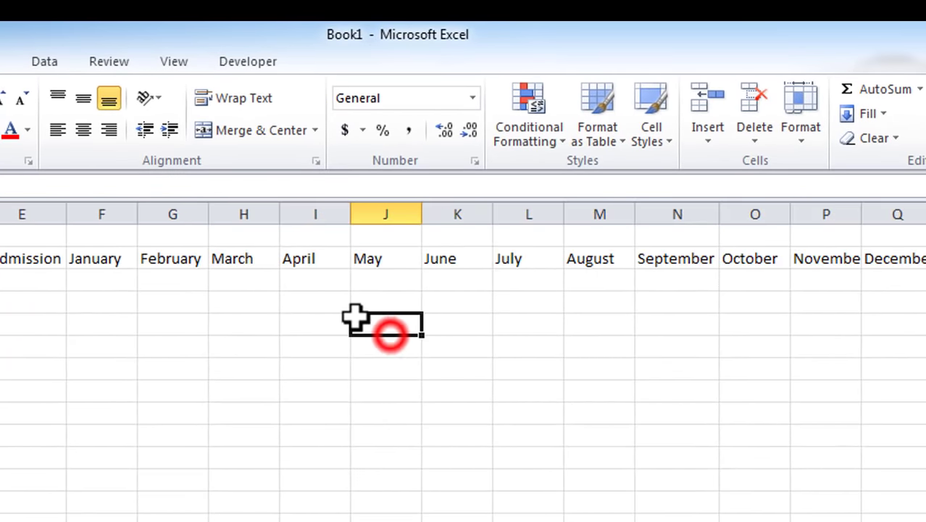
left_click_drag(90, 259, 895, 259)
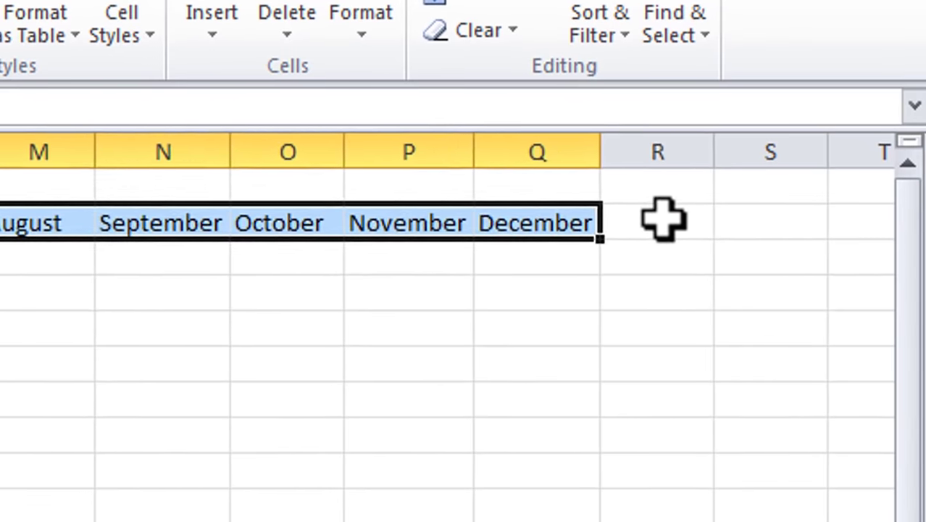
Enter the heading Total Recived in R2 and autofit column R to fit it.
left_click(841, 243)
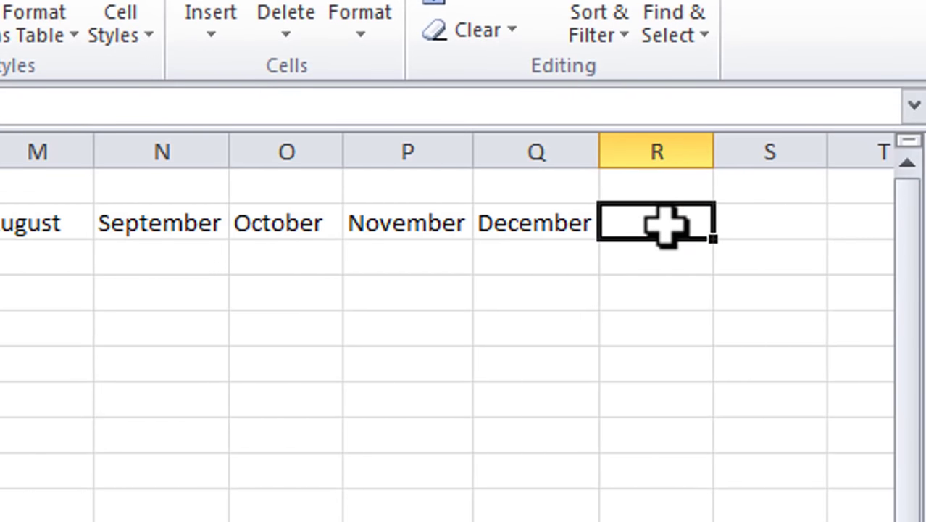
type("Total Recived")
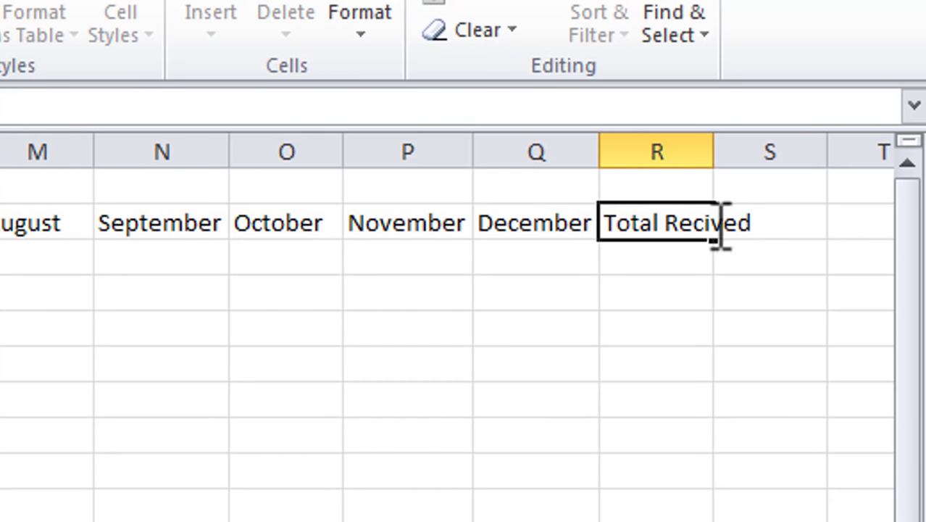
left_click(644, 335)
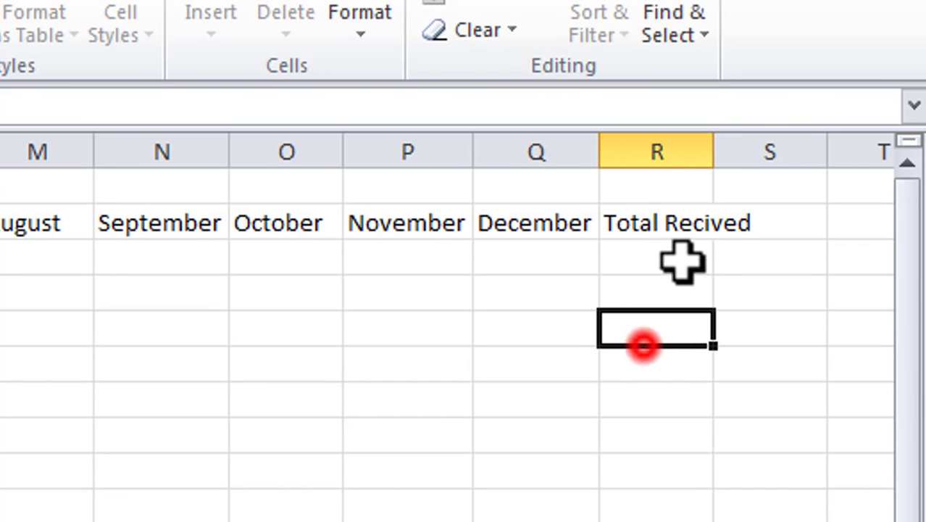
double_click(714, 153)
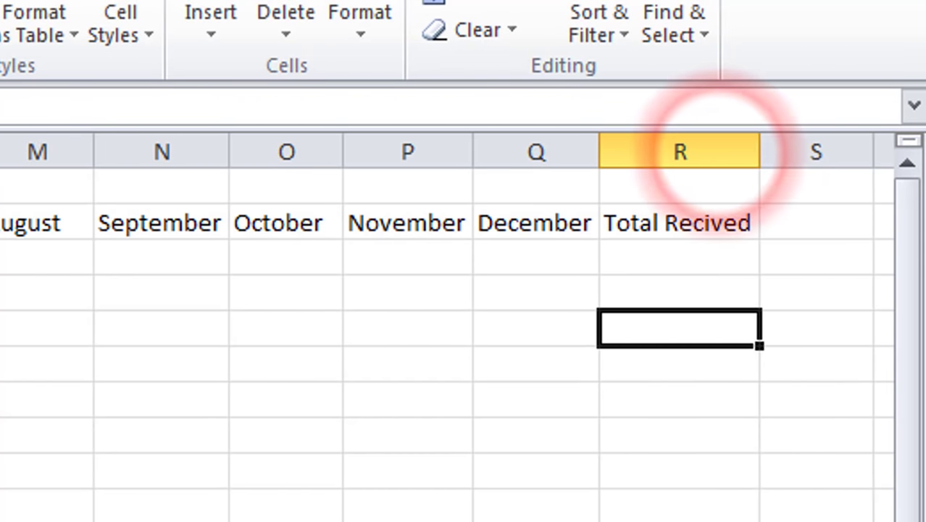
scroll(296, 356, "right", 2)
scroll(296, 355, "right", 2)
scroll(296, 355, "right", 2)
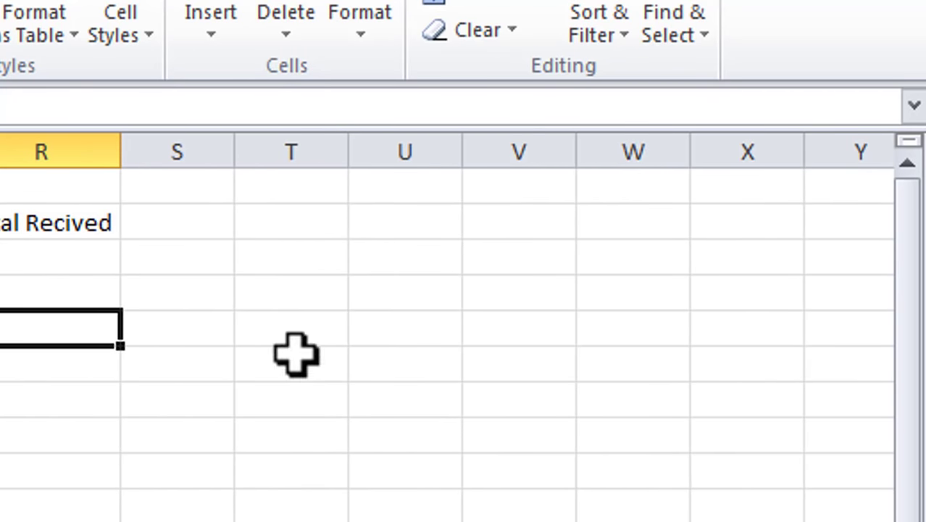
Add the headings Total Fee in S2 and Blance in T2.
left_click(161, 221)
type("Total Fee")
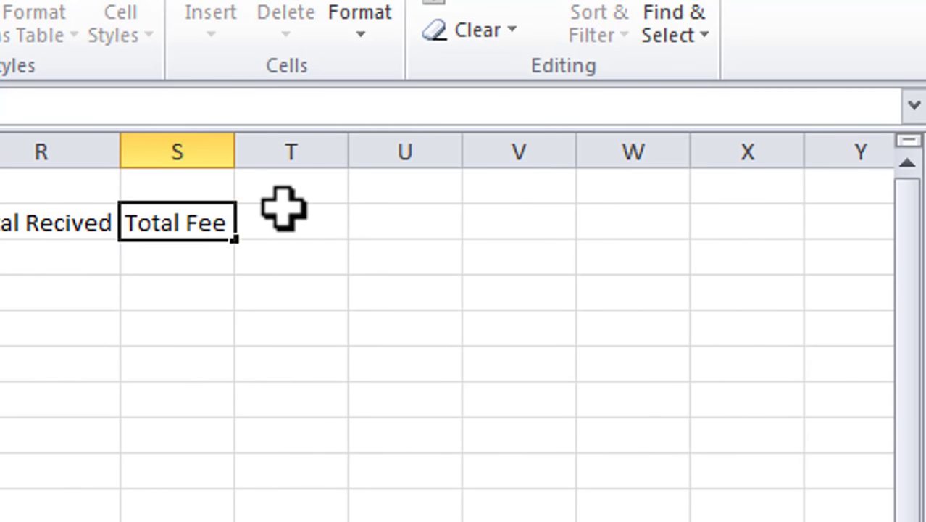
left_click(280, 212)
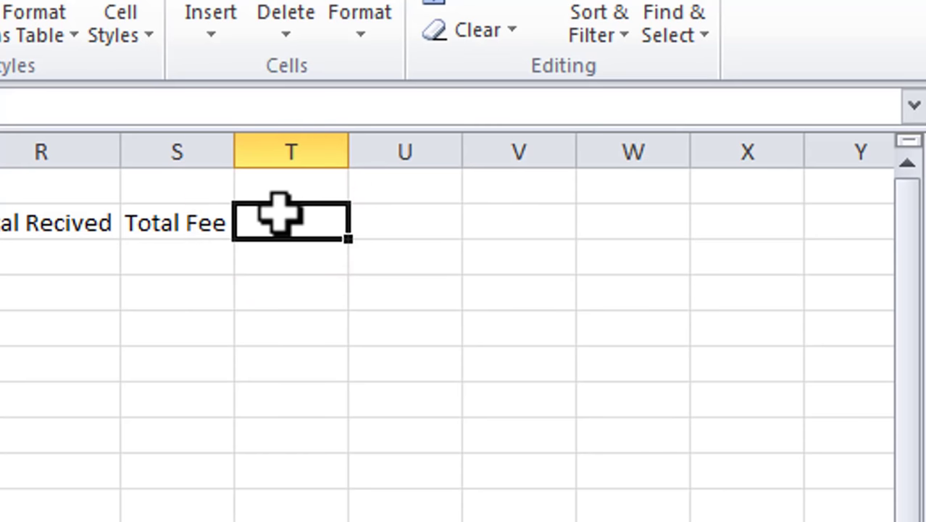
type("Blance")
left_click(289, 255)
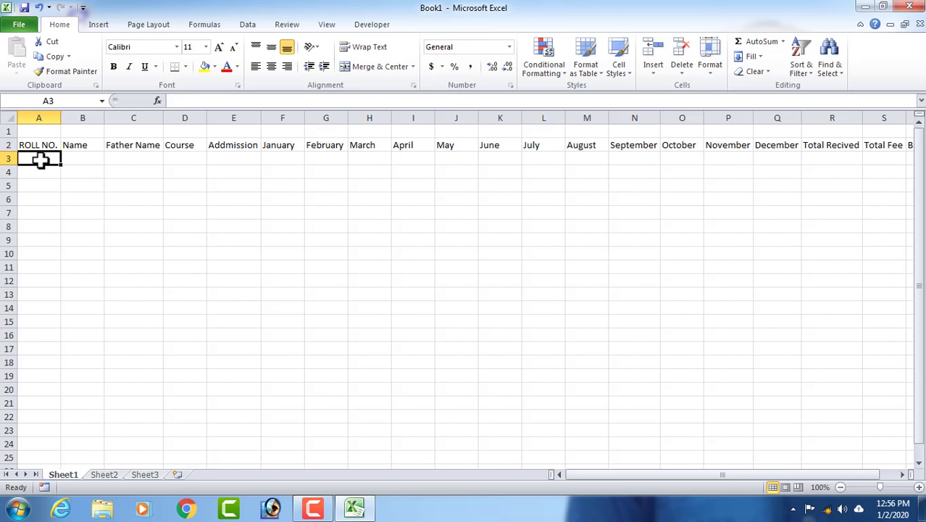
Enter the first student's name in B3 and autofit column B.
mouse_move(40, 161)
left_mouse_down()
mouse_move(37, 238)
mouse_move(37, 161)
left_mouse_up()
left_click(73, 158)
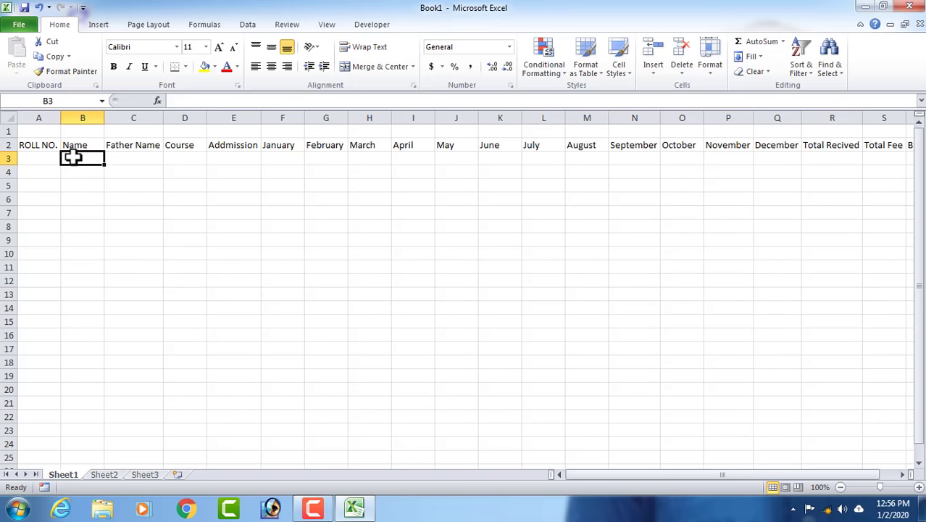
key("Tab")
double_click(104, 118)
Add the father's name, course Account, and today's date centred as the admission date in E3.
left_click(138, 158)
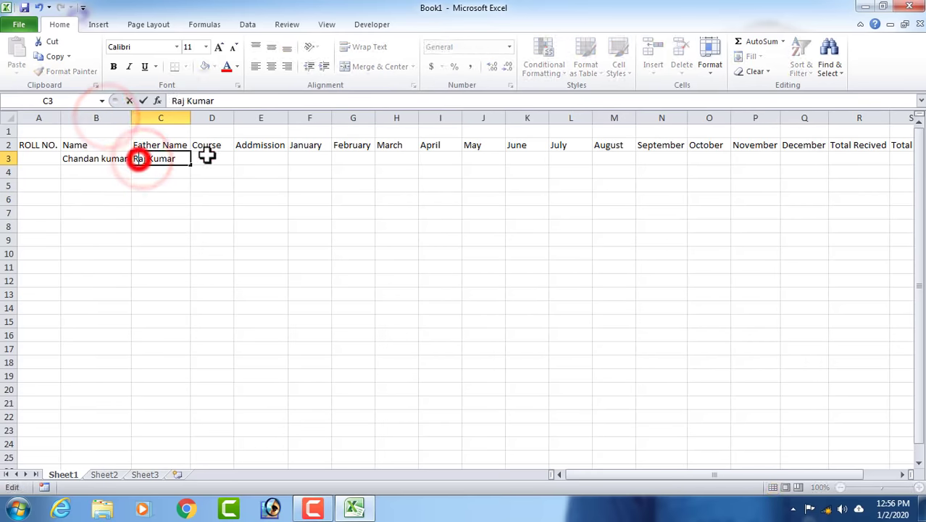
left_click(208, 157)
type("Account")
key("Tab")
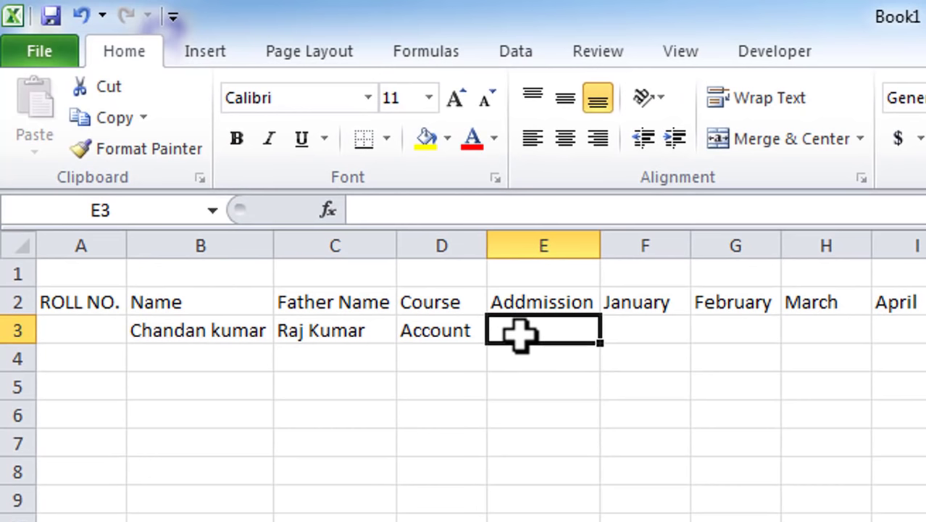
key("ctrl+semicolon")
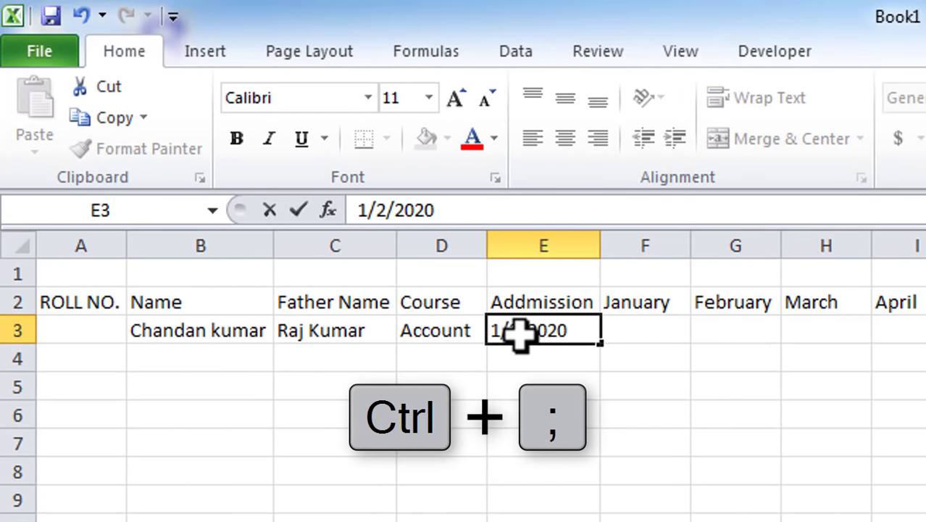
left_click(535, 355)
left_click(533, 330)
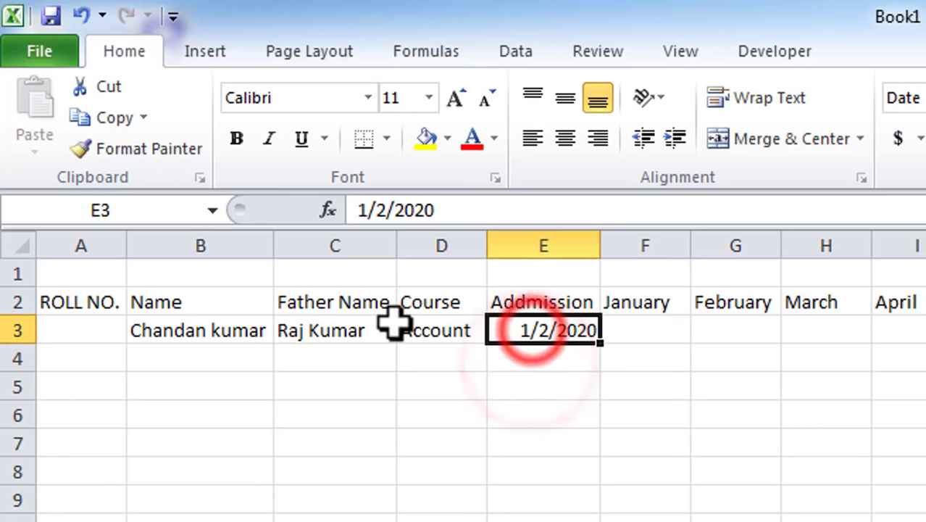
left_click(565, 138)
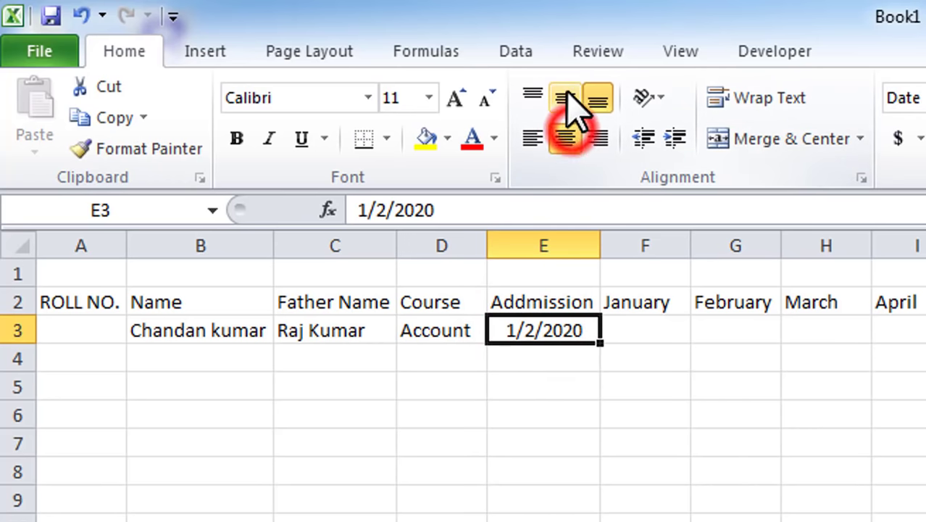
left_click(566, 98)
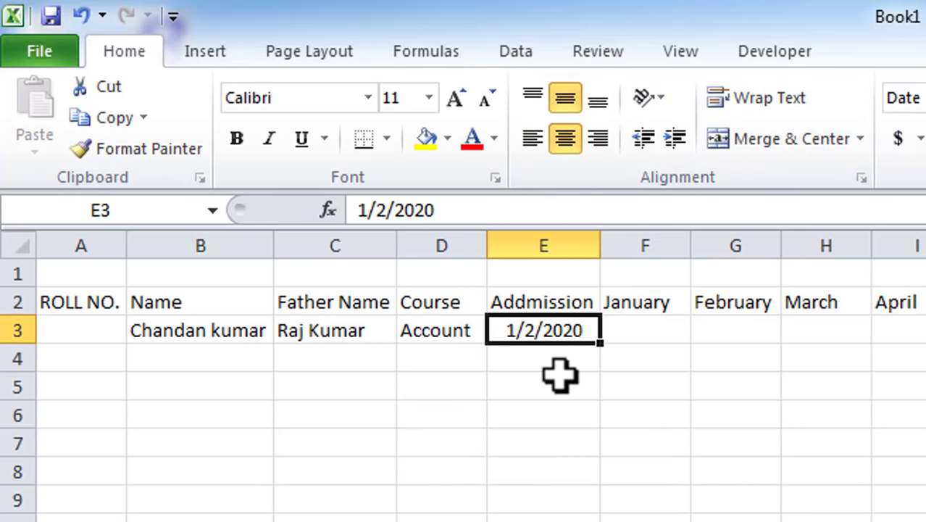
Enter a January fee of 500 in F3, centred horizontally and vertically.
left_click(619, 335)
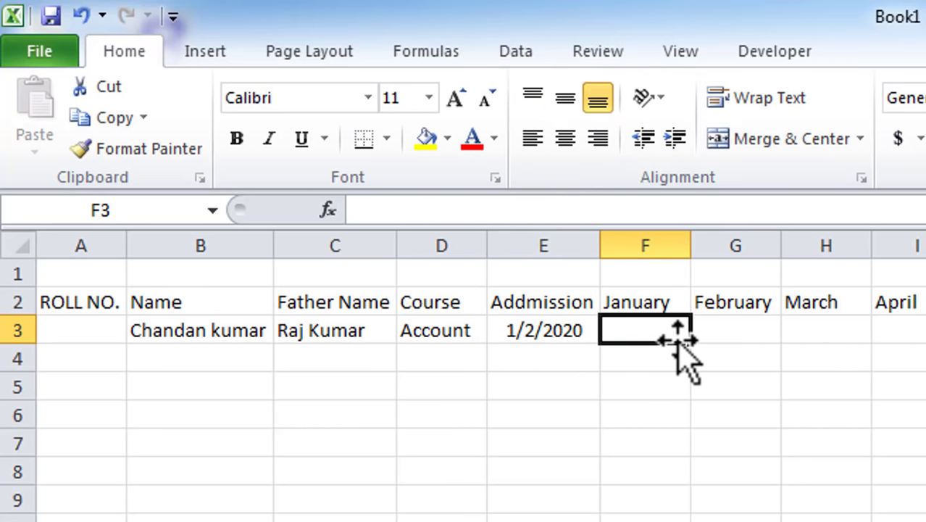
type("500")
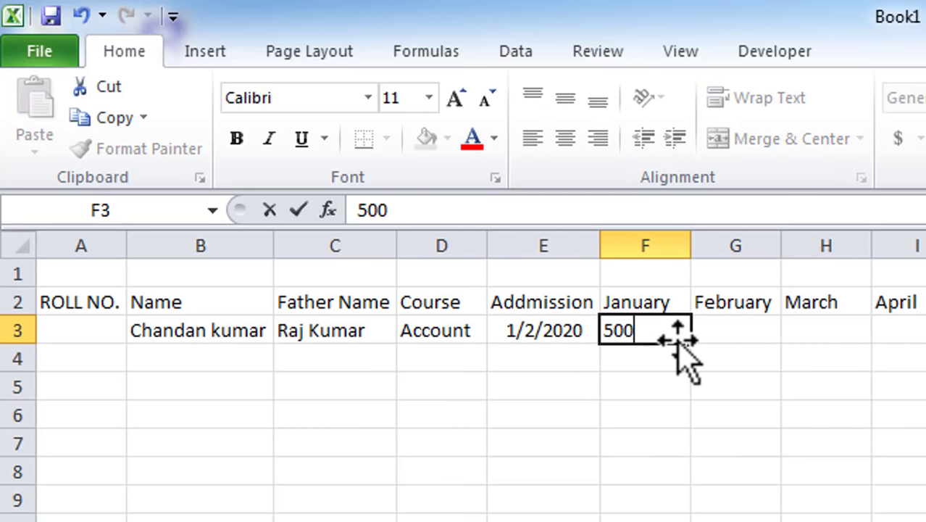
left_click(658, 377)
left_click(645, 331)
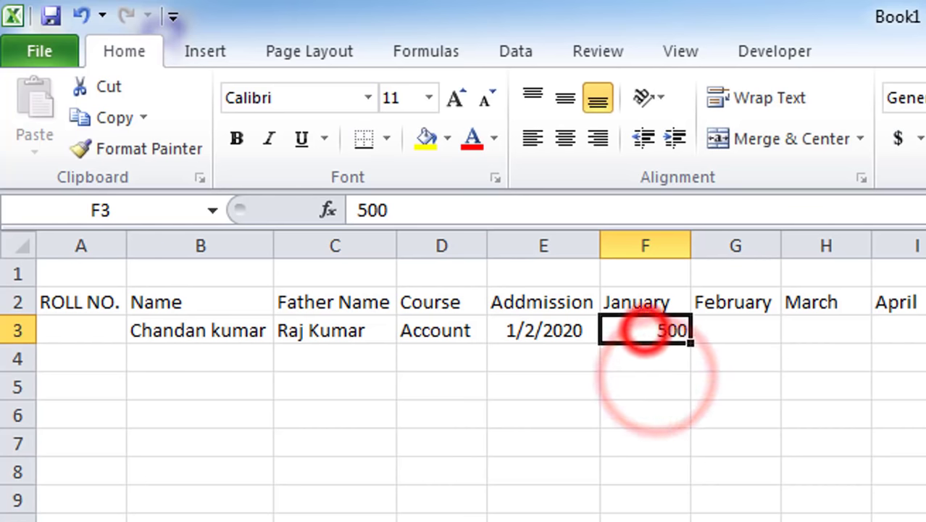
left_click(566, 138)
left_click(565, 98)
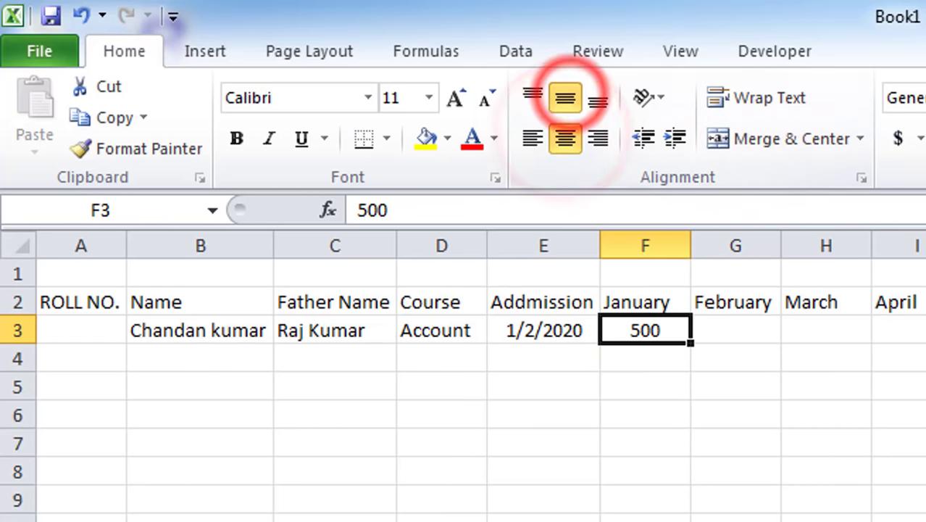
scroll(464, 377, "right", 1)
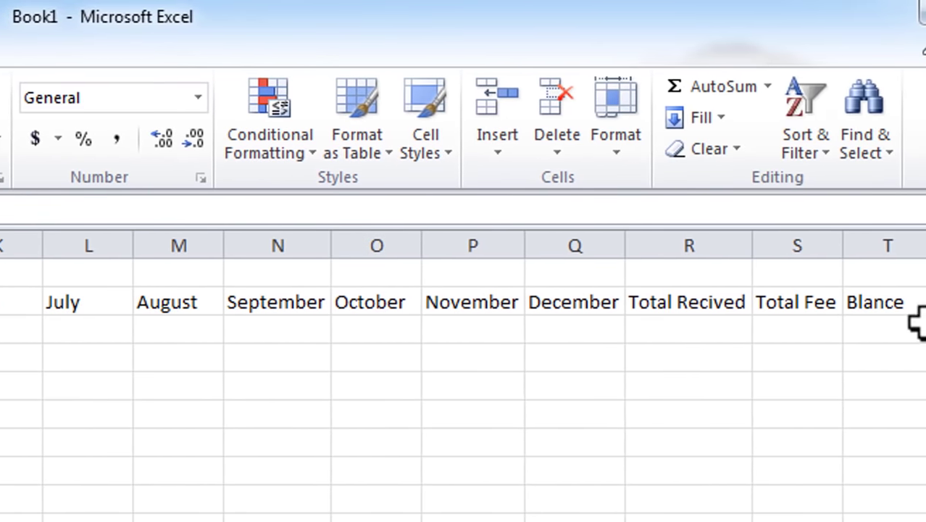
Enter 6000 as the first student's Total Fee in S3.
left_click(656, 328)
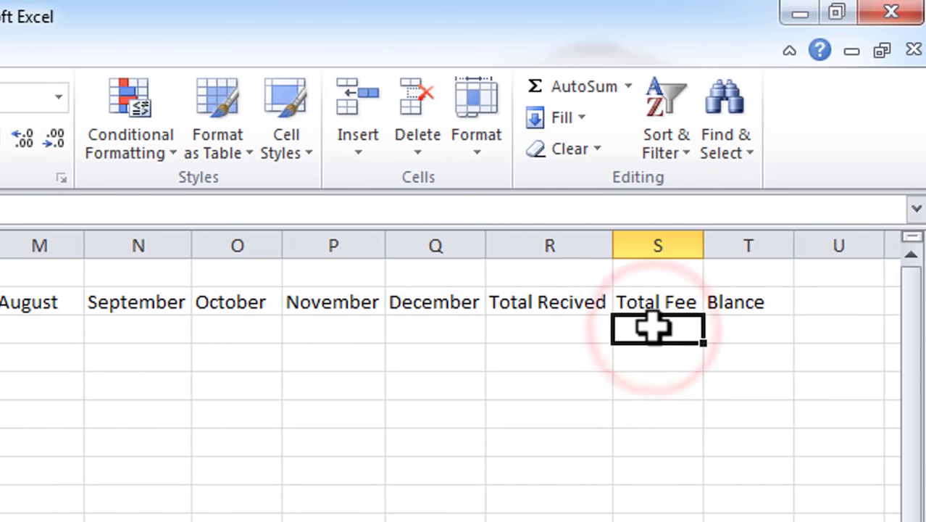
type("60")
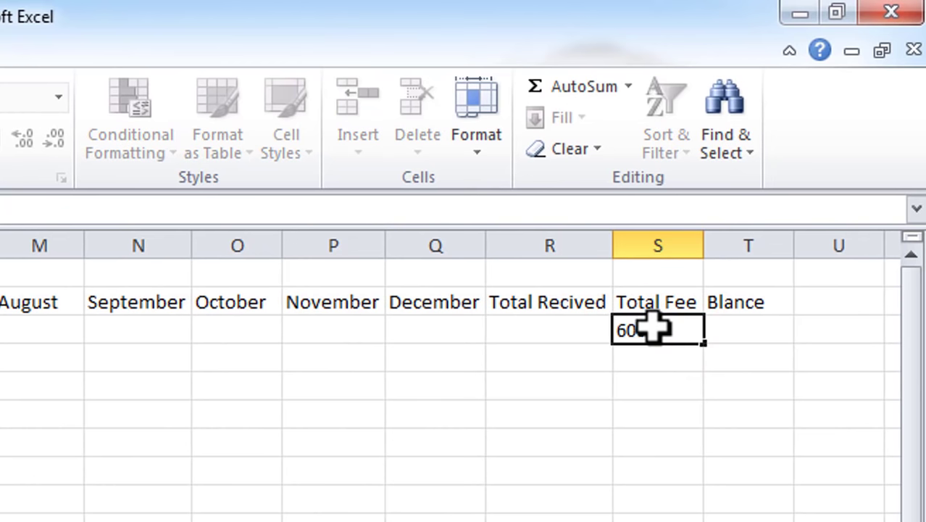
type("0")
left_click(655, 377)
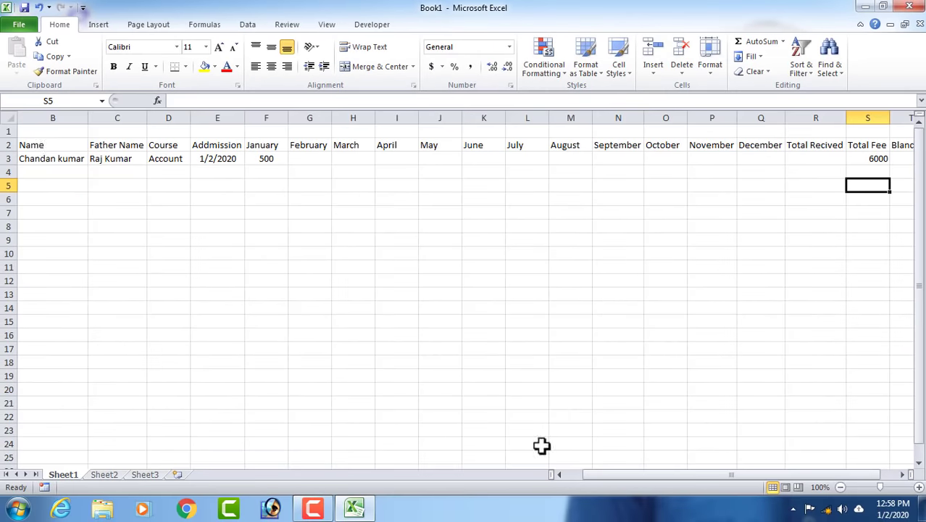
Zoom out and select the header and student rows A2:T3.
left_click(841, 487)
left_click(840, 487)
left_click(32, 139)
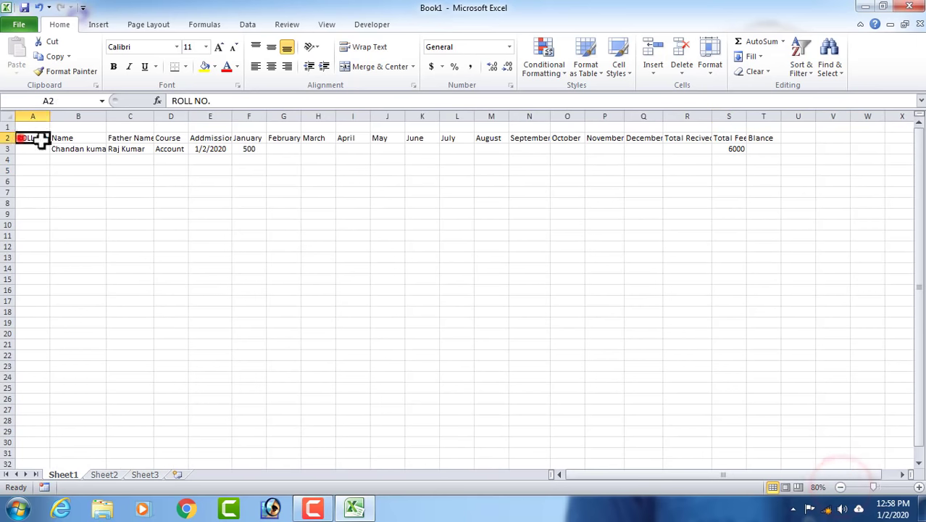
left_click_drag(39, 139, 776, 151)
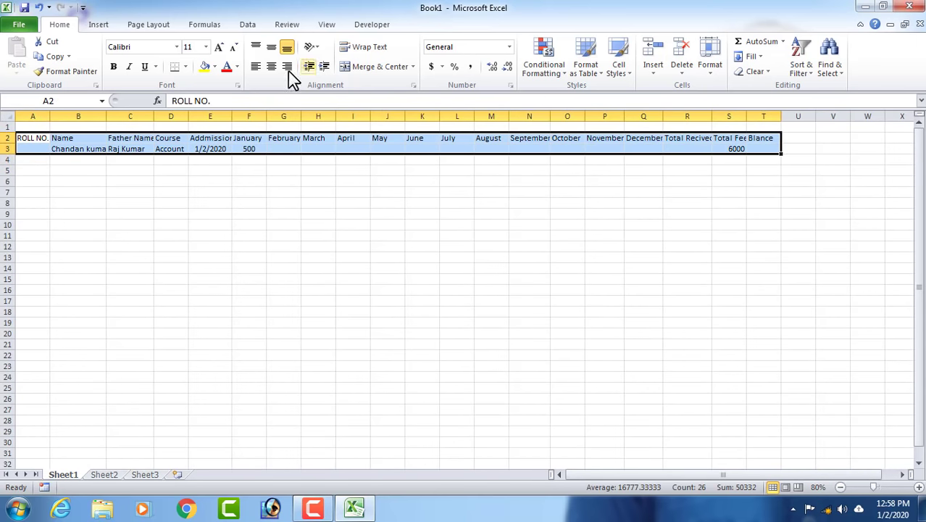
Apply All Borders to the selected range A2:T3.
left_click(186, 68)
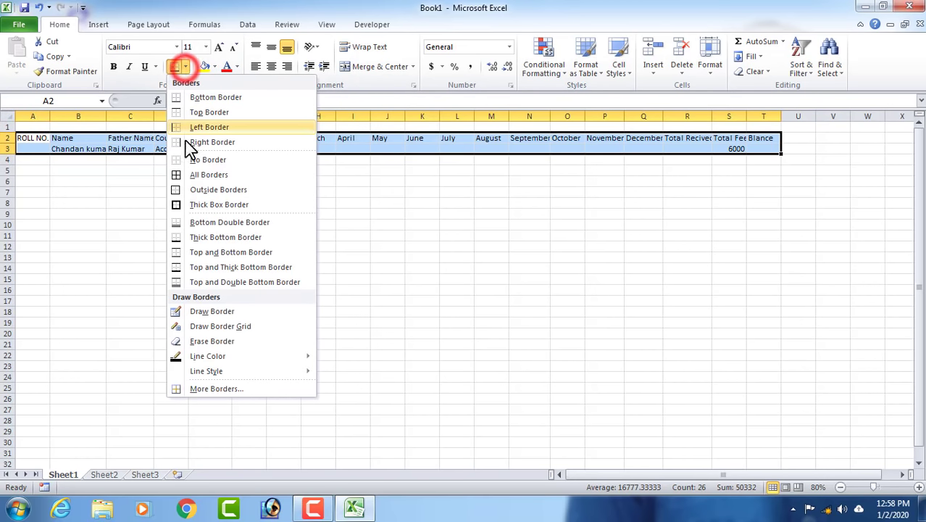
left_click(196, 177)
left_click(430, 178)
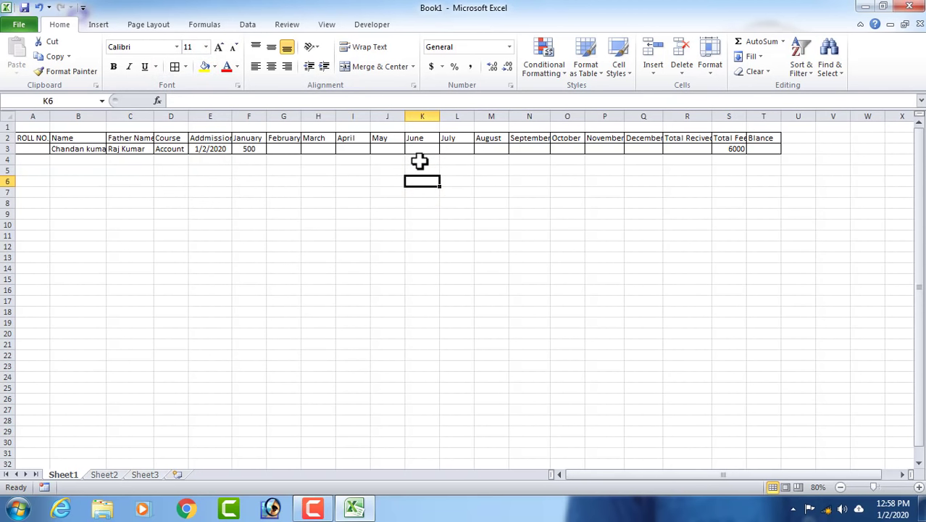
Autofit column C to fit Father Name and zoom the sheet back in.
double_click(153, 117)
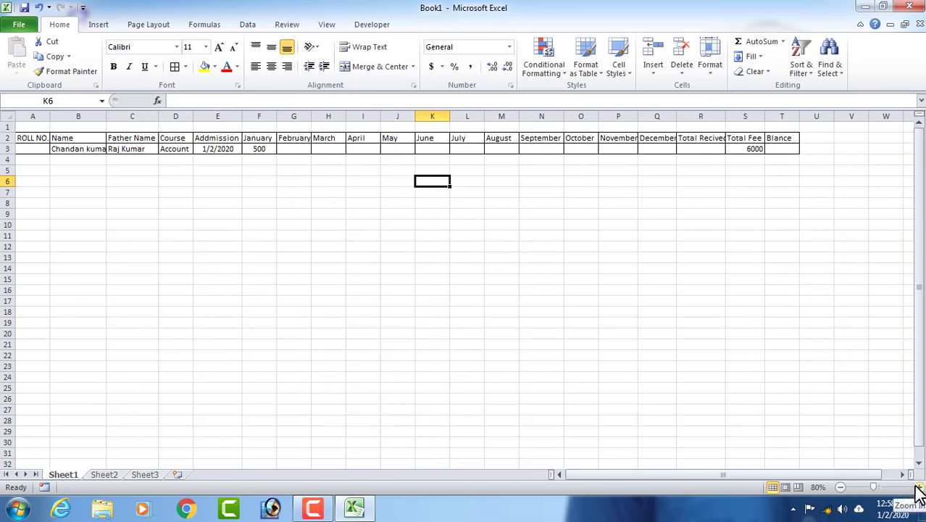
left_click(919, 487)
left_click(919, 487)
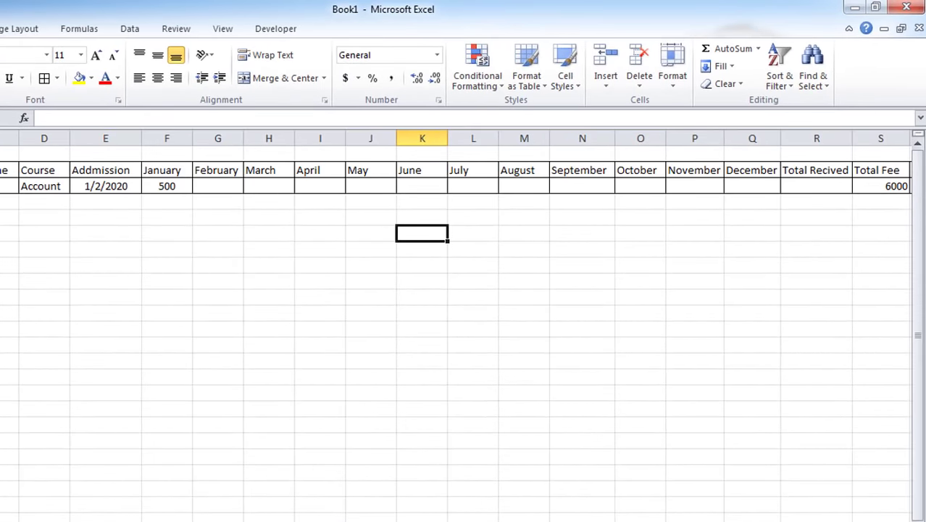
scroll(464, 326, "right", 2)
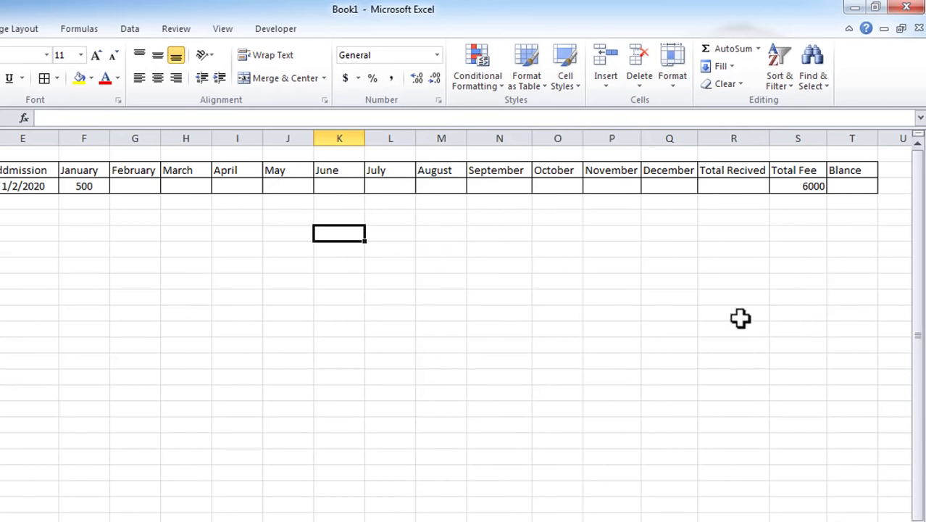
Enter =SUM(F3:Q3) in R3 to total the monthly fees, giving 500.
left_click(734, 187)
left_click(179, 117)
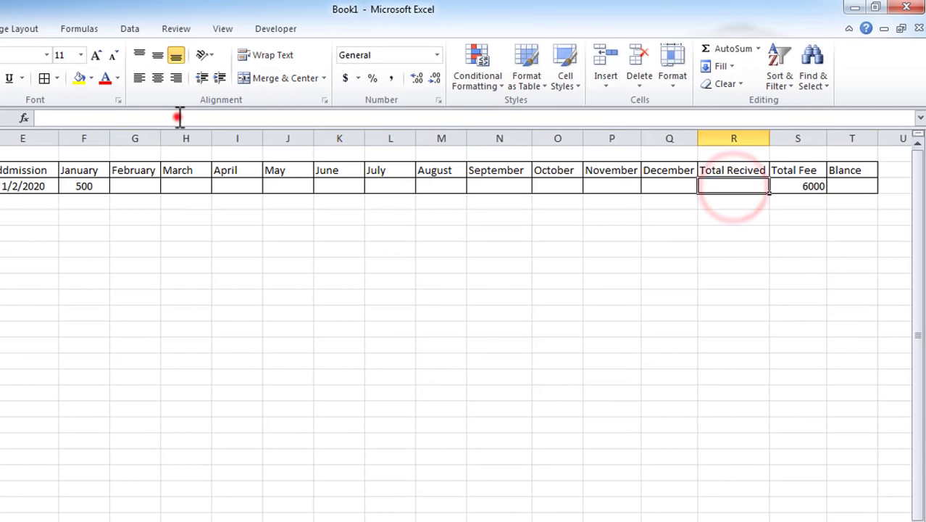
type("=")
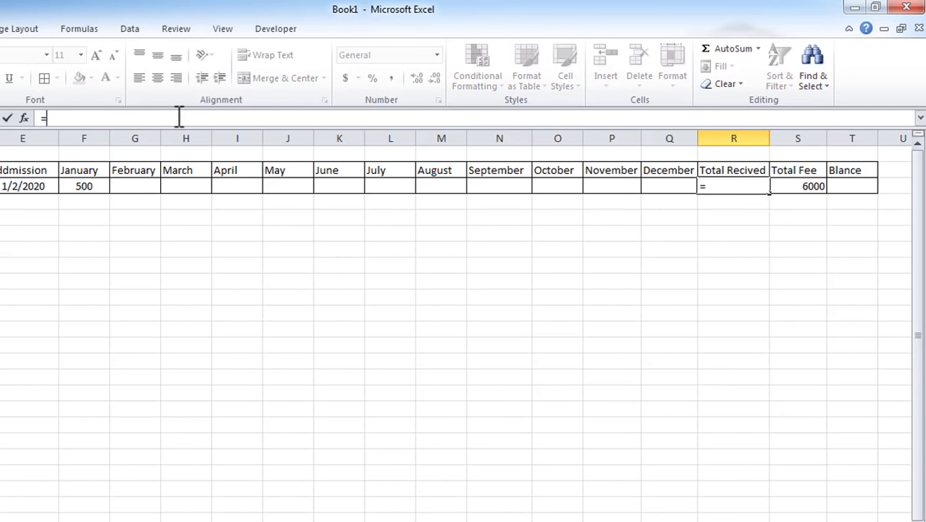
type("sum(")
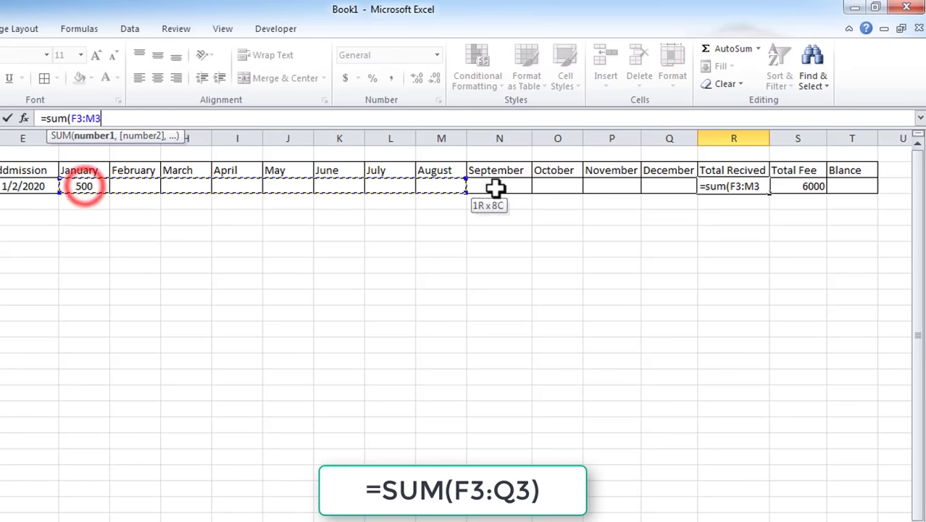
left_click_drag(84, 186, 661, 184)
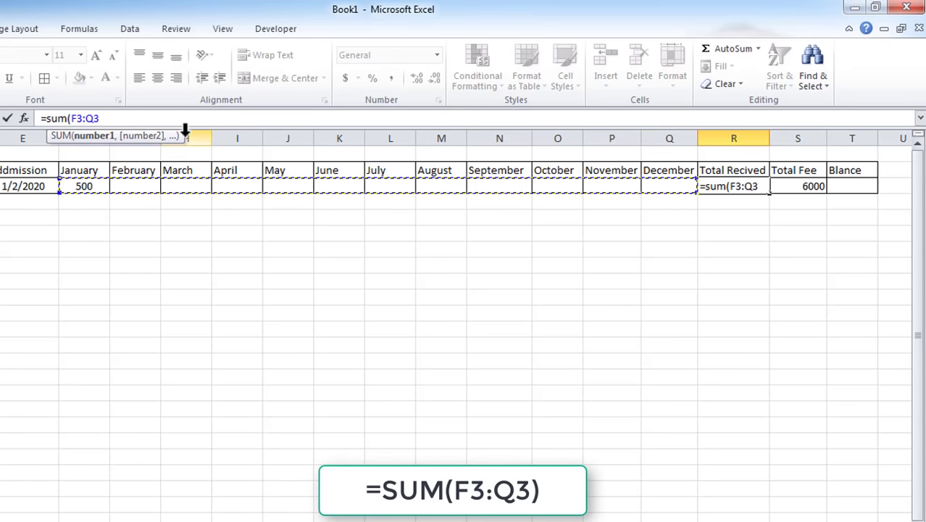
type(")")
key("Return")
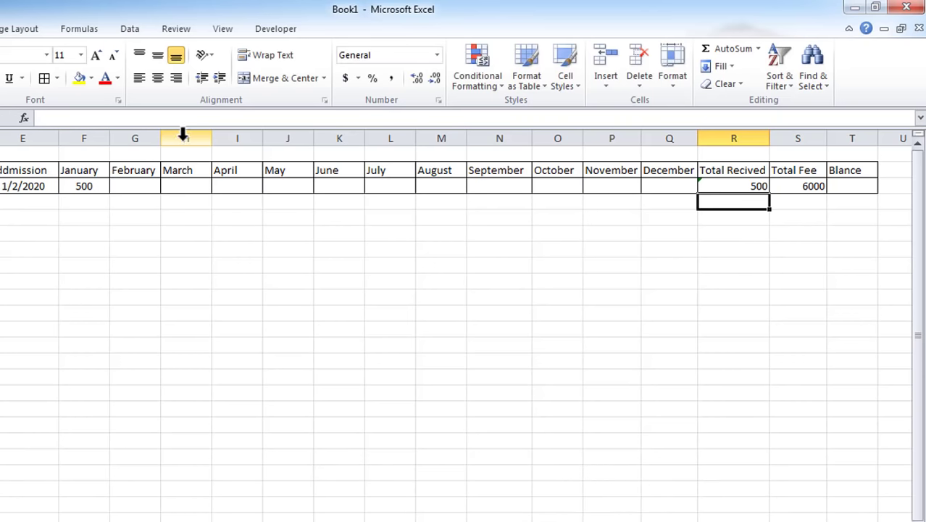
left_click(746, 187)
left_click(803, 187)
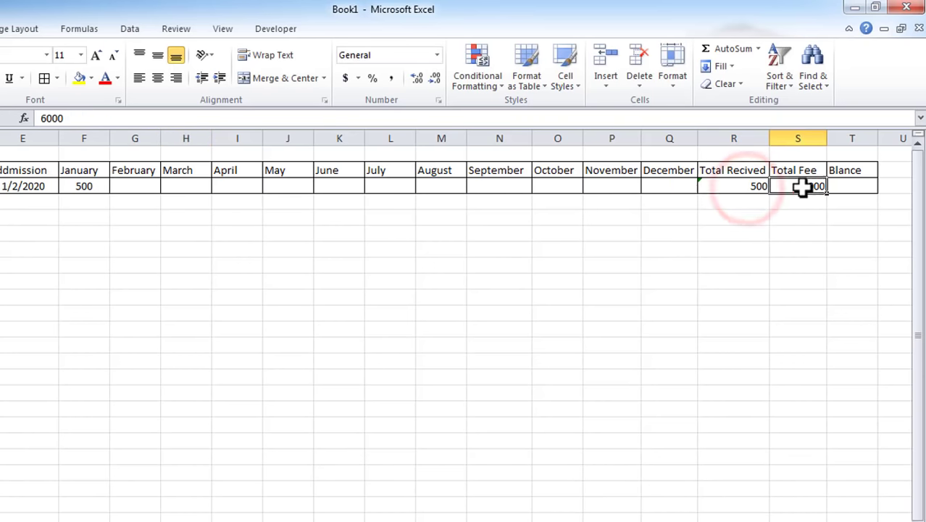
Enter the balance formula =S3-R3 in T3, giving 5500.
left_click(839, 186)
left_click(613, 116)
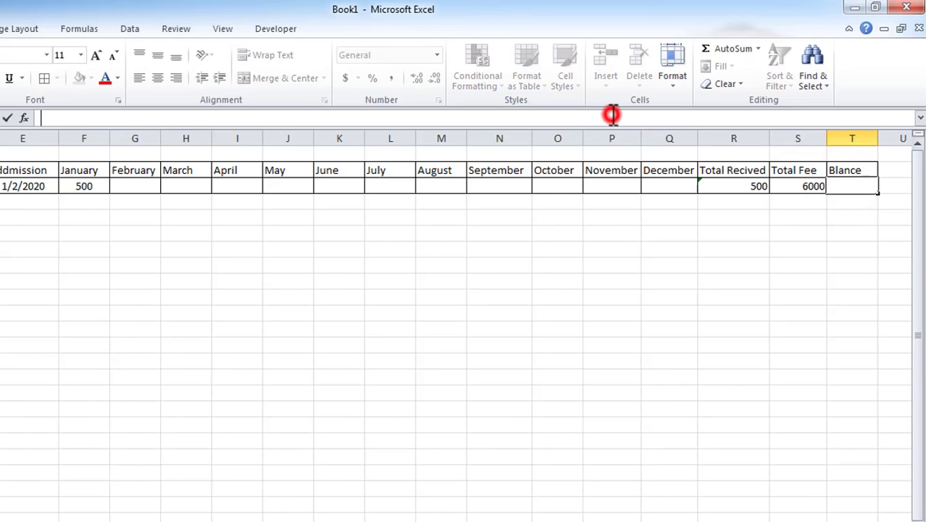
type("=")
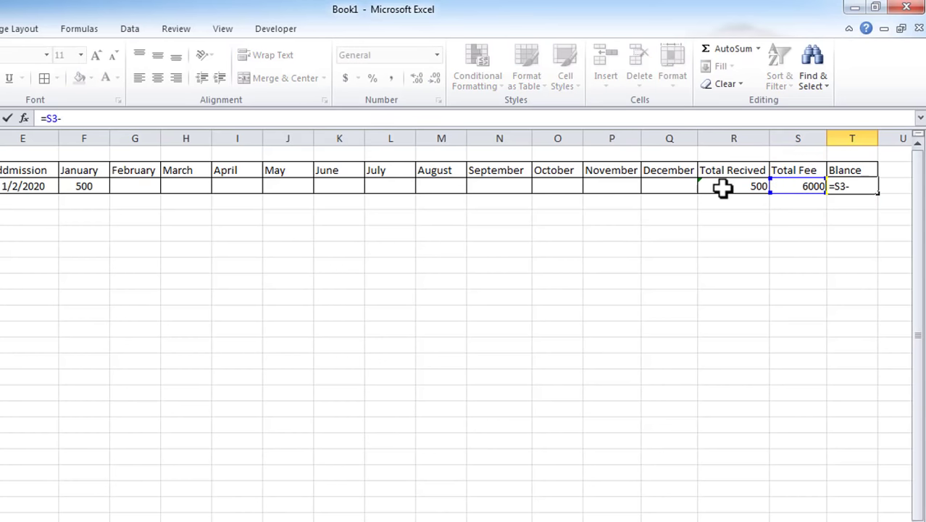
key("Return")
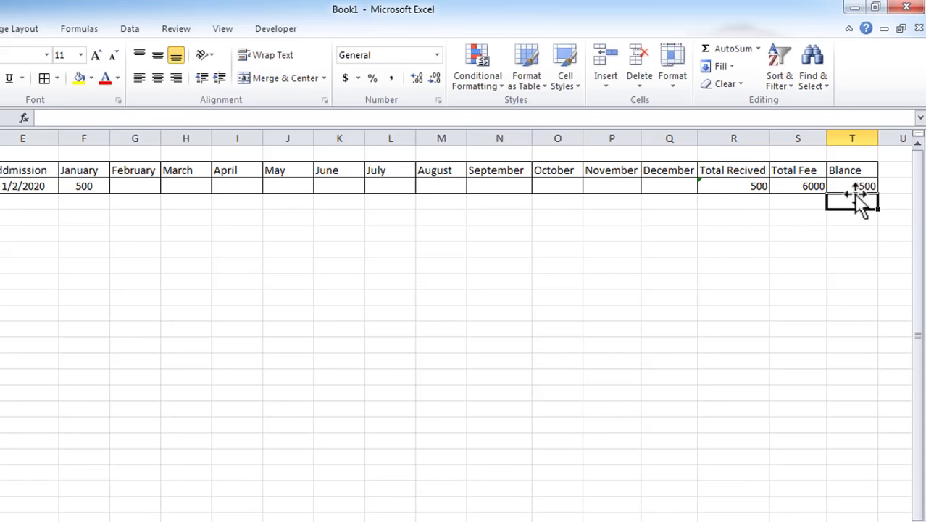
left_click(853, 186)
left_click(556, 265)
Fill R3, S3 and T3 down to row 7: Total Fee 6000, balances 5500 to 5800.
scroll(556, 265, "left", 2)
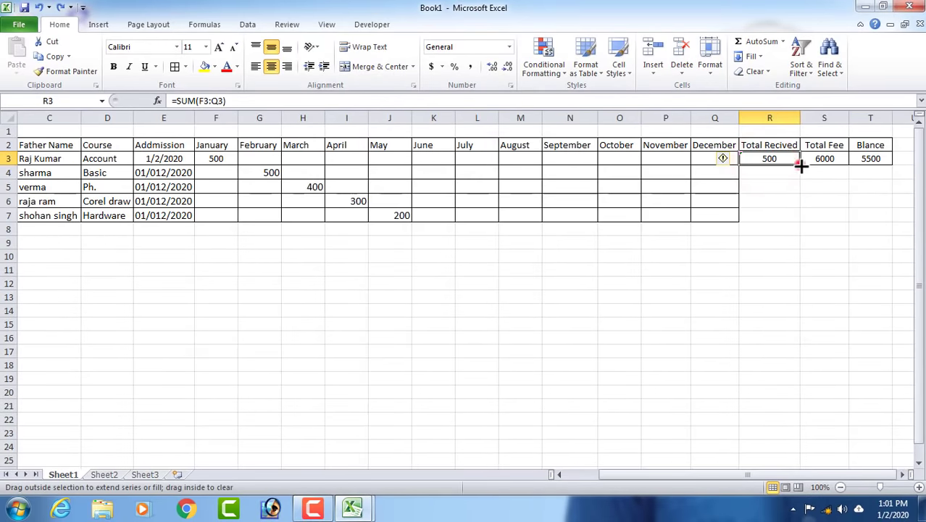
left_click_drag(797, 166, 785, 244)
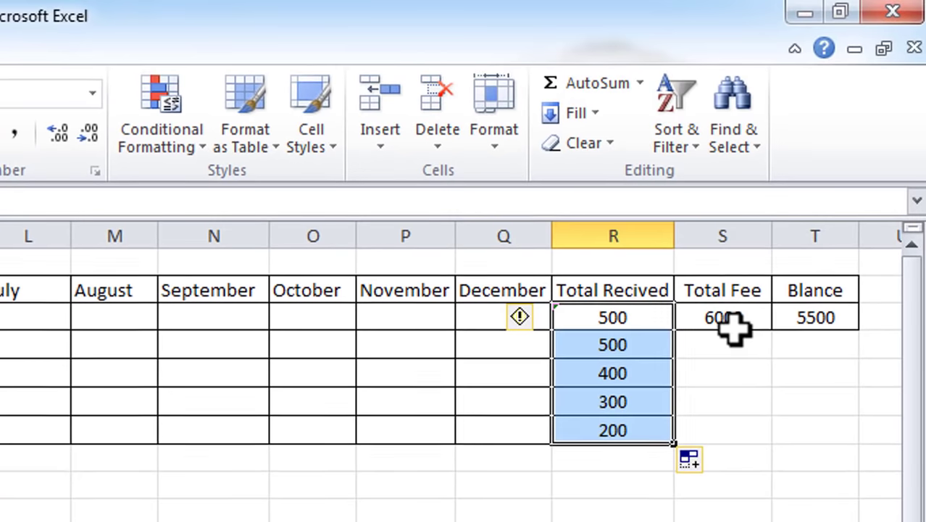
left_click(733, 327)
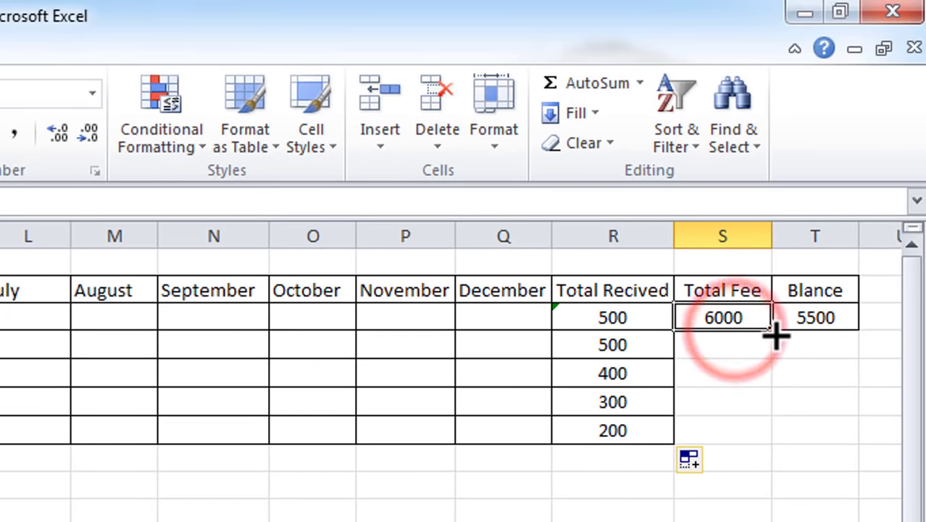
left_click_drag(771, 331, 761, 435)
left_click(817, 317)
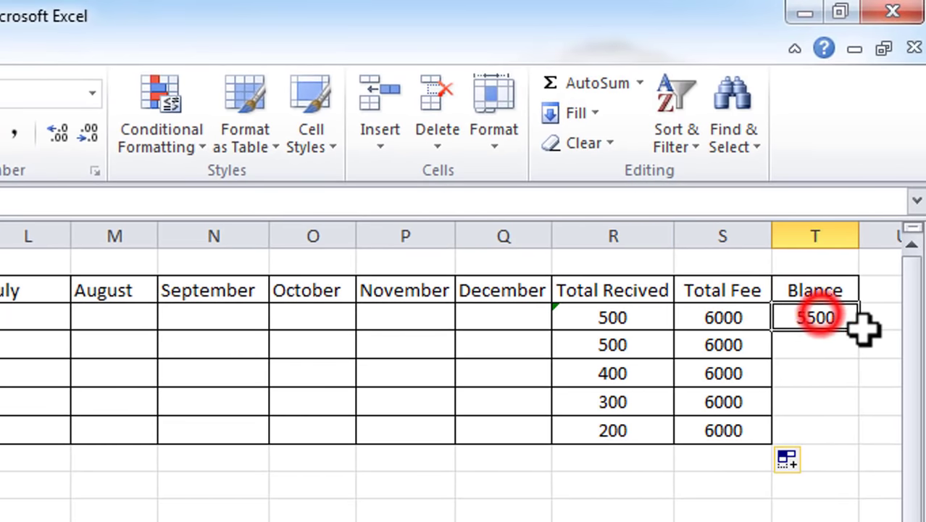
left_click_drag(863, 331, 852, 433)
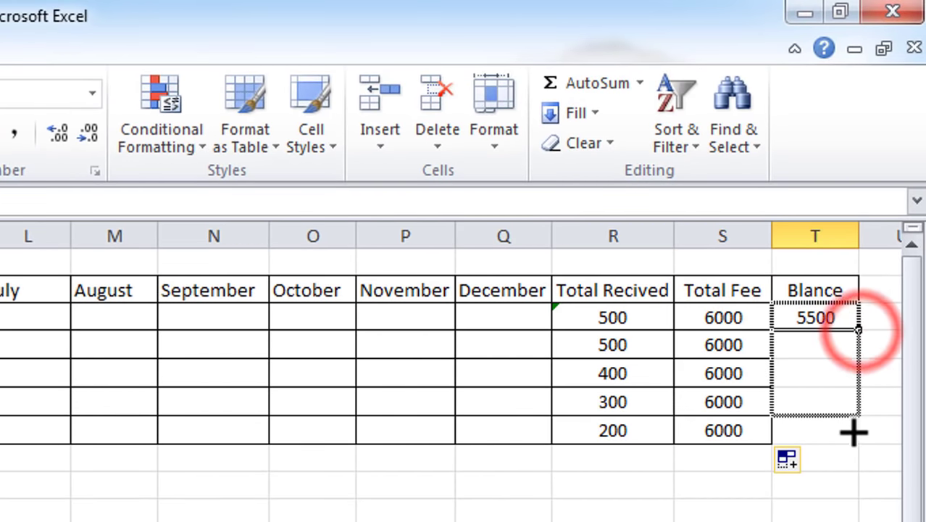
left_click(753, 493)
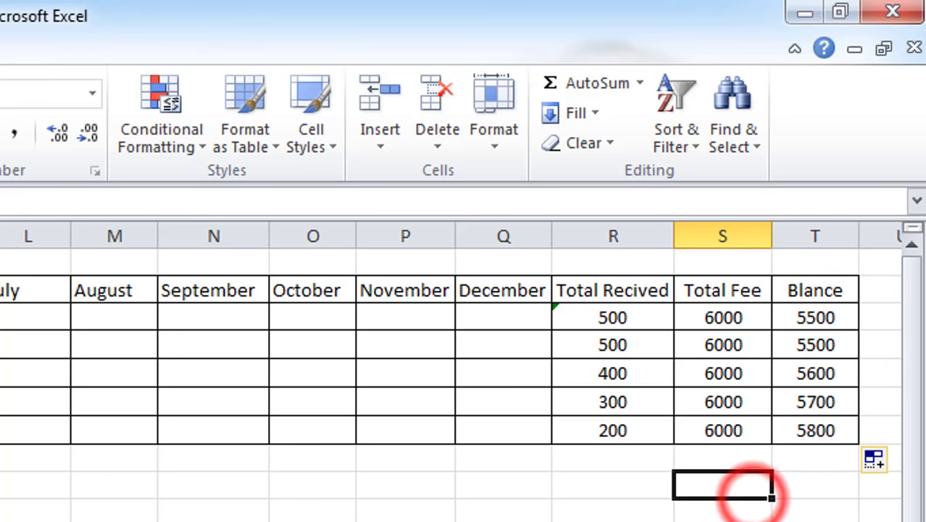
scroll(463, 362, "left", 3)
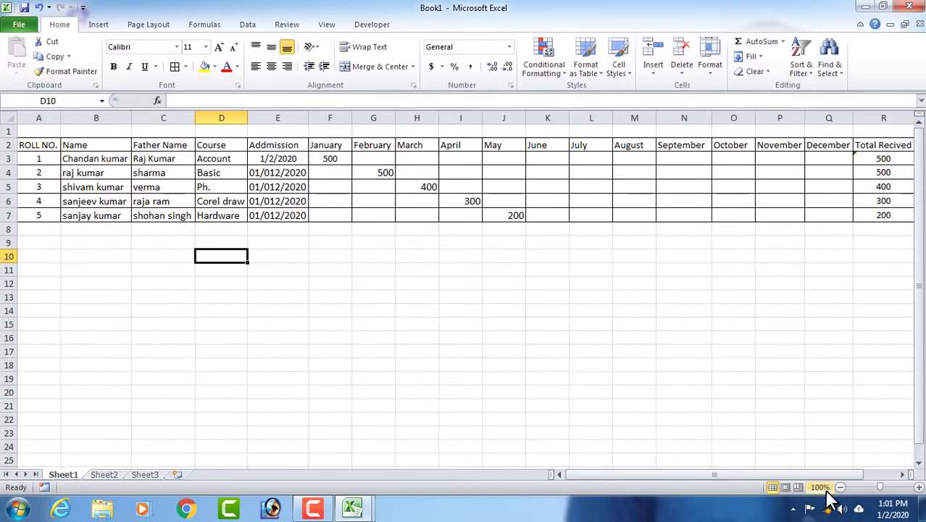
Merge and centre A1:T1 and type the title 'Student Fee Management'.
left_click(838, 487)
left_click(837, 487)
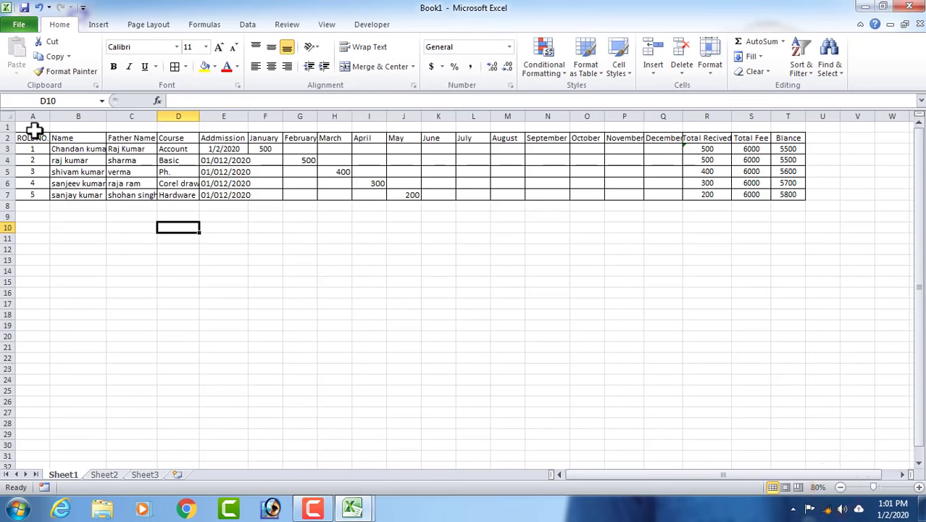
left_click_drag(32, 127, 773, 129)
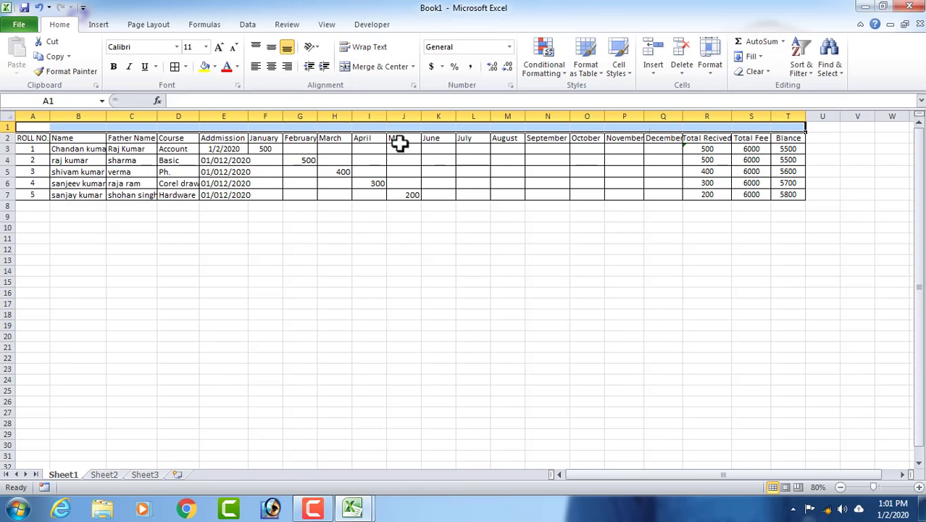
left_click(372, 68)
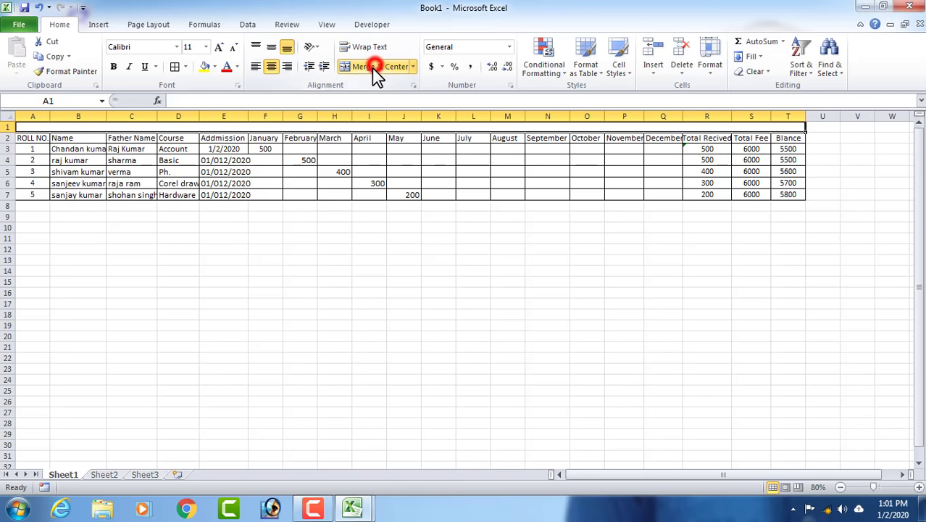
double_click(331, 129)
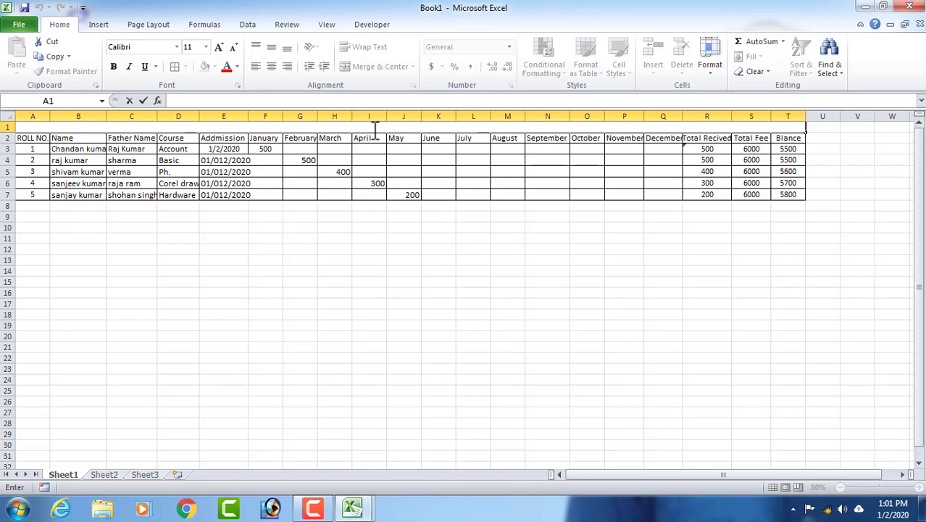
type("Student Fee Management")
left_click(465, 244)
left_click(428, 124)
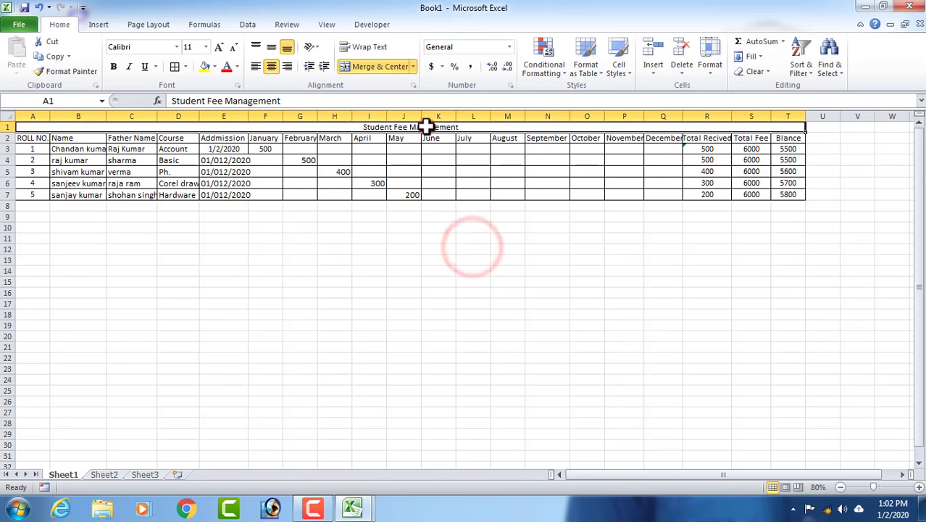
Make the title 22-point bold italic with the automatic font colour.
left_click(219, 47)
left_click(218, 47)
left_click(219, 46)
left_click(219, 46)
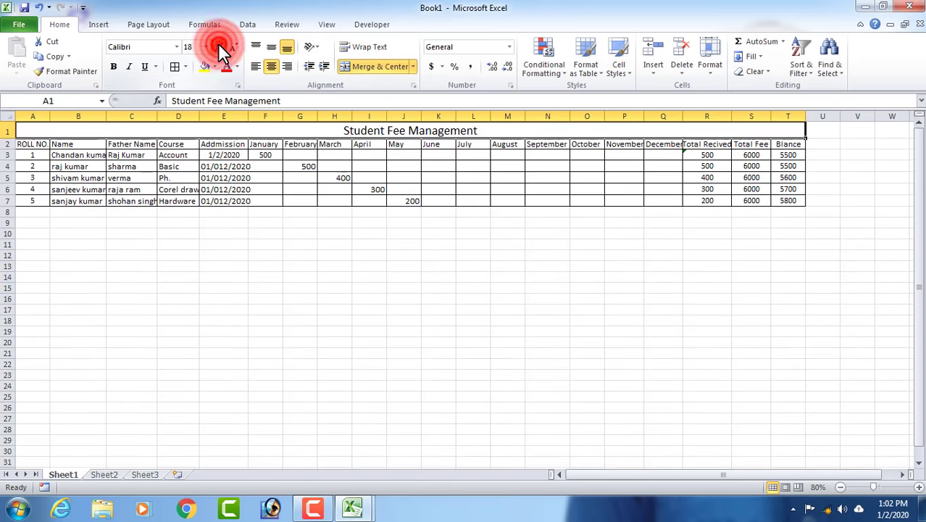
left_click(219, 46)
left_click(219, 46)
left_click(113, 67)
left_click(128, 67)
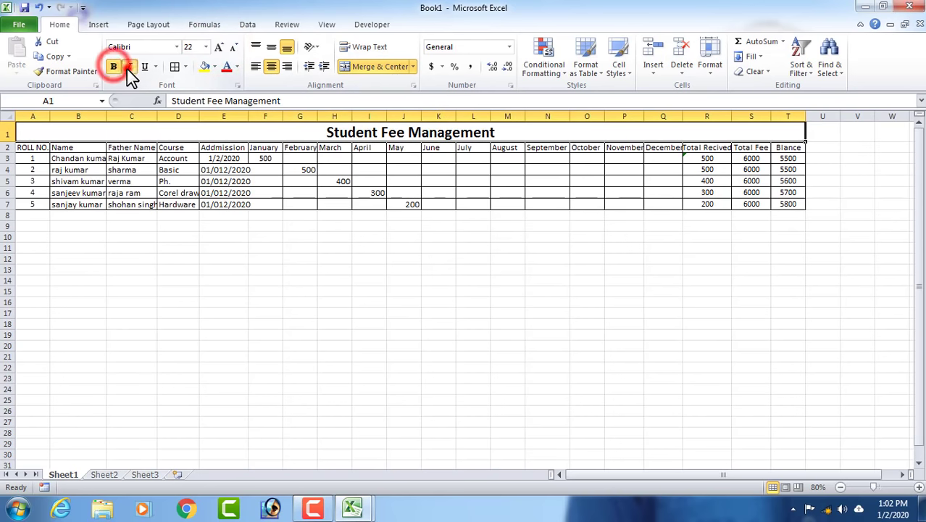
left_click(237, 67)
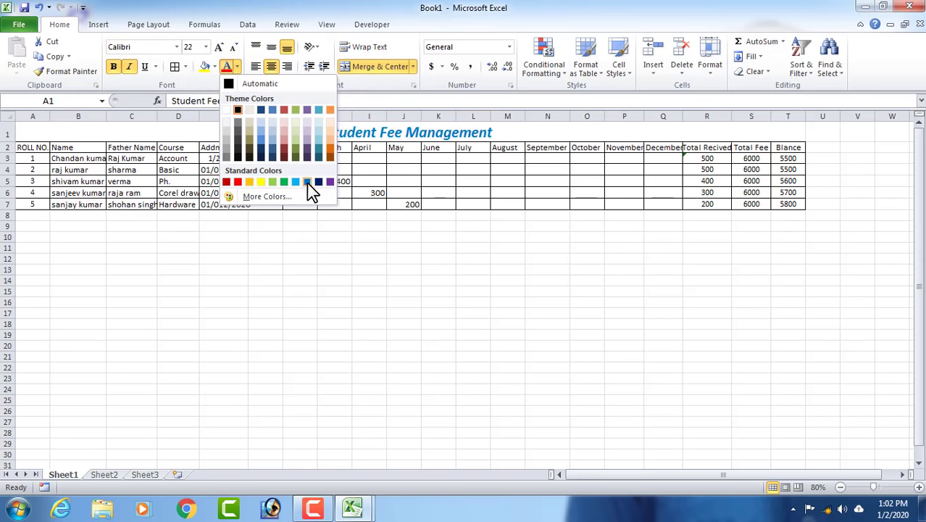
left_click(230, 85)
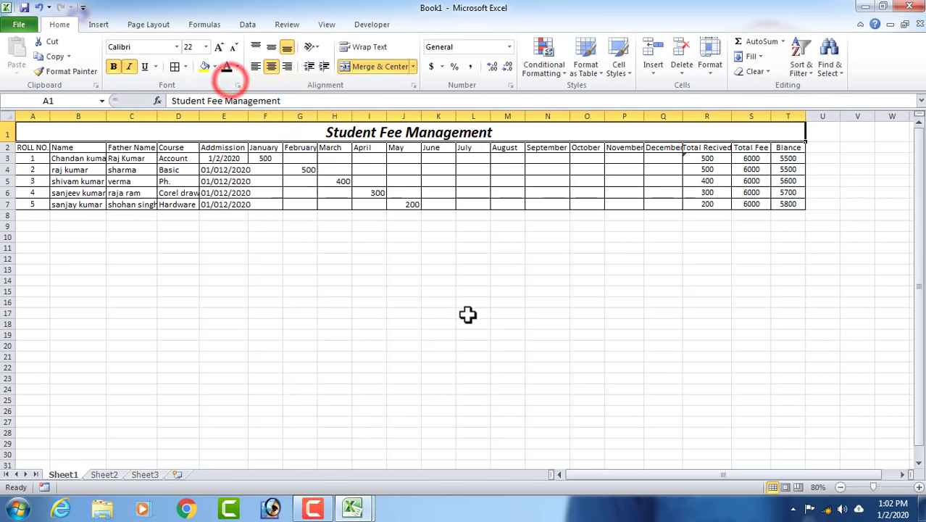
Put an outside border around the merged title cell.
left_click(242, 313)
left_click(134, 132)
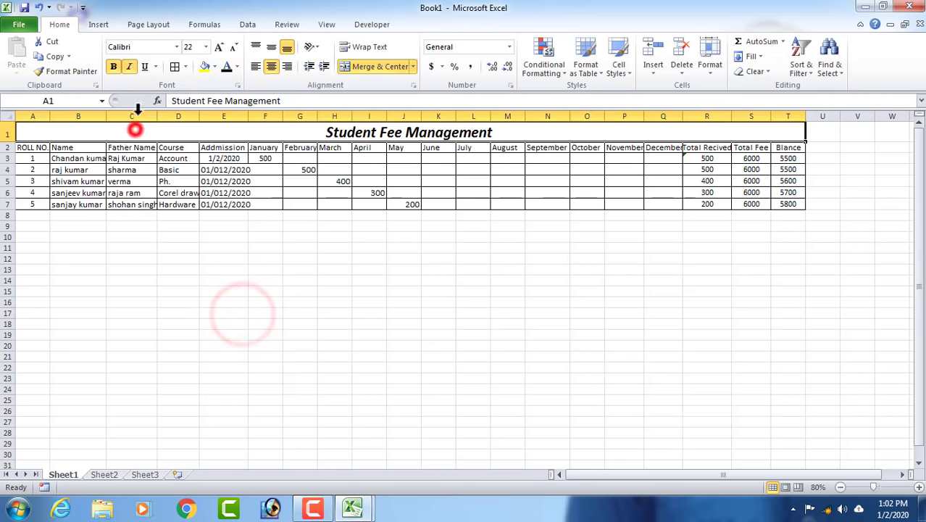
left_click(186, 67)
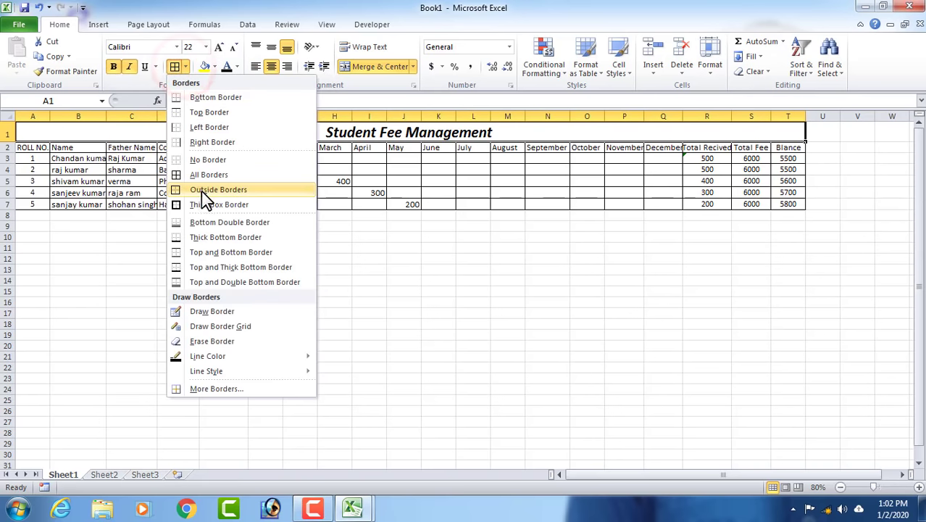
left_click(204, 190)
scroll(380, 291, "up", 2)
left_click_drag(40, 157, 835, 160)
Fill the student detail headers grey and the month headers light blue, then select the total headers.
left_click(215, 66)
left_click(201, 117)
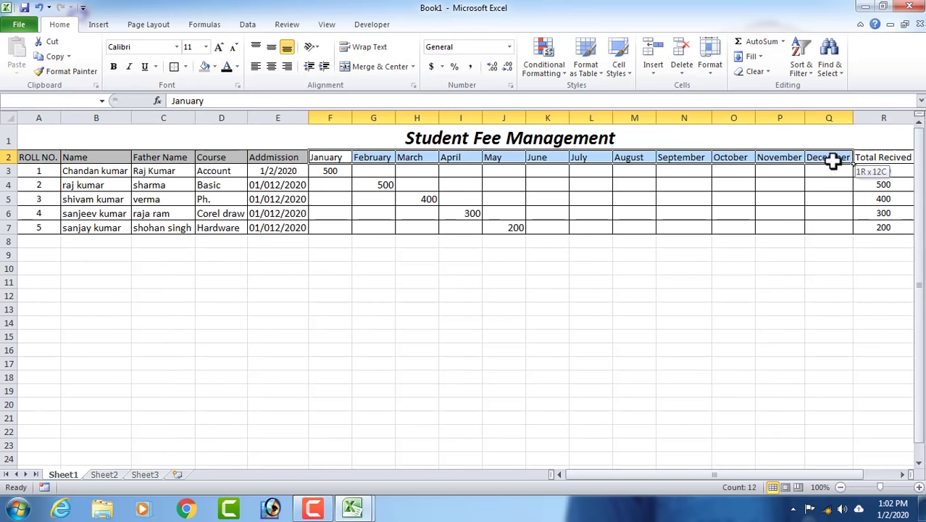
left_click(214, 66)
left_click(238, 111)
left_click_drag(670, 473, 779, 404)
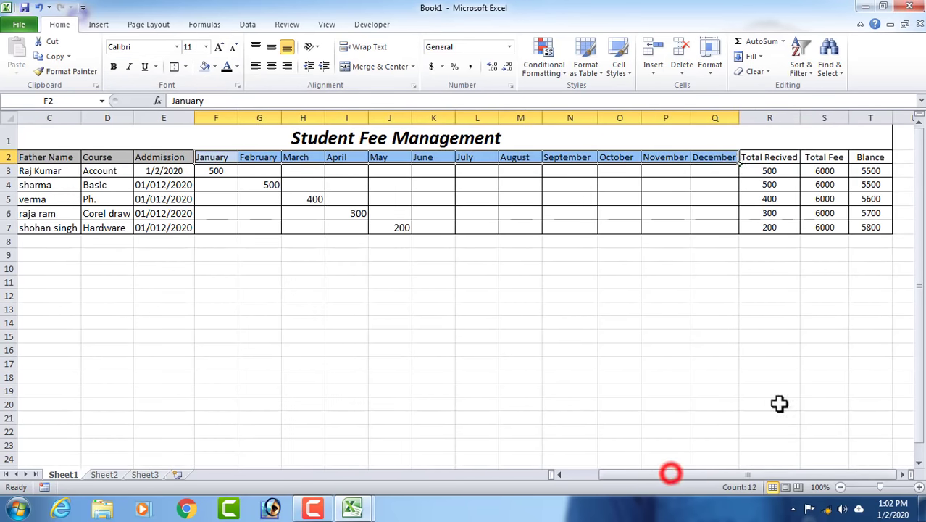
left_click_drag(754, 156, 870, 158)
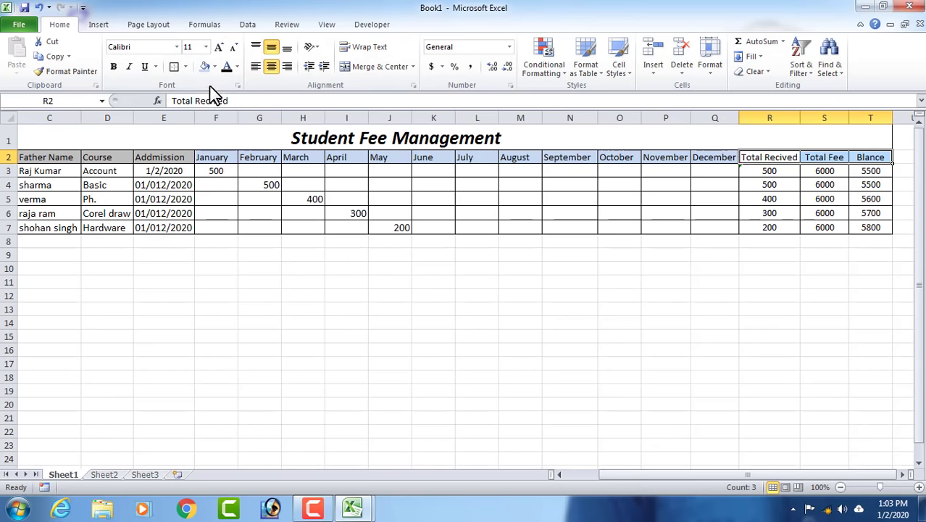
Go back to the top of the table and review the first student's row 3 entries.
key("ctrl+Home")
left_click(221, 295)
left_click(102, 172)
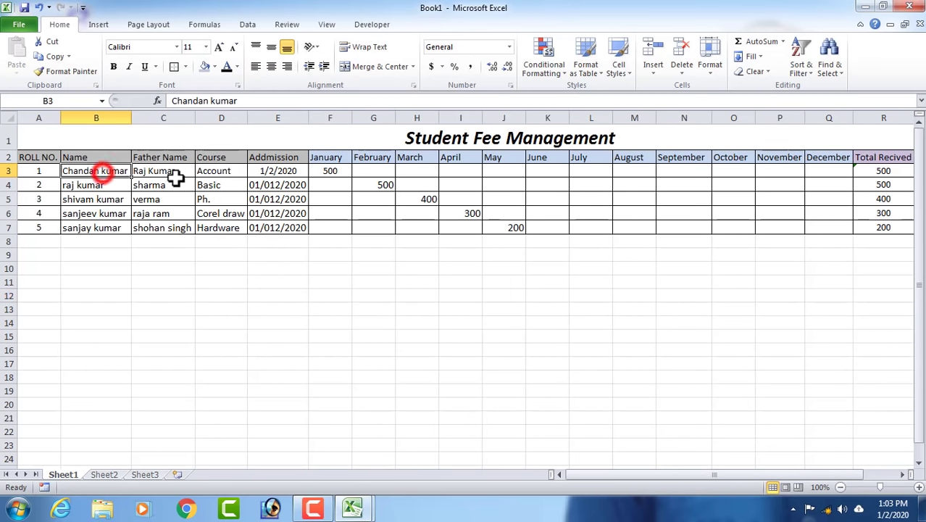
left_click(178, 171)
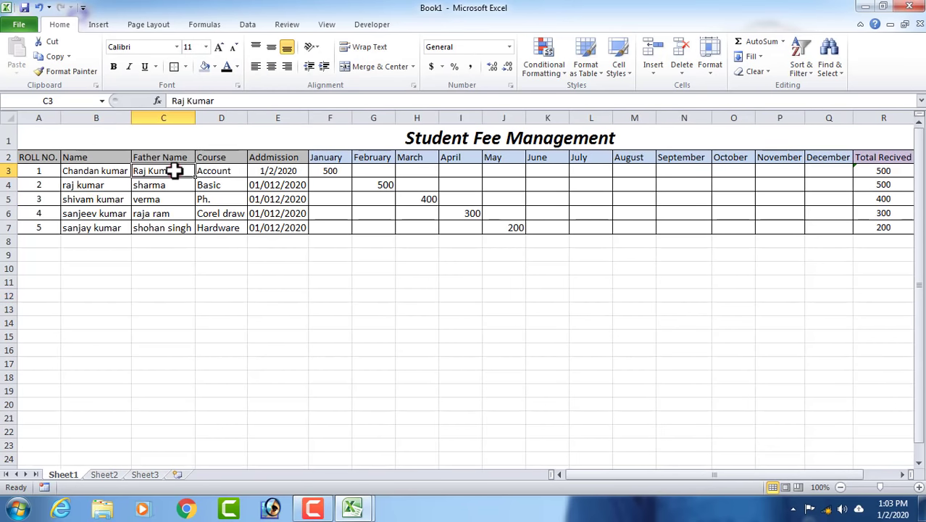
left_click(215, 173)
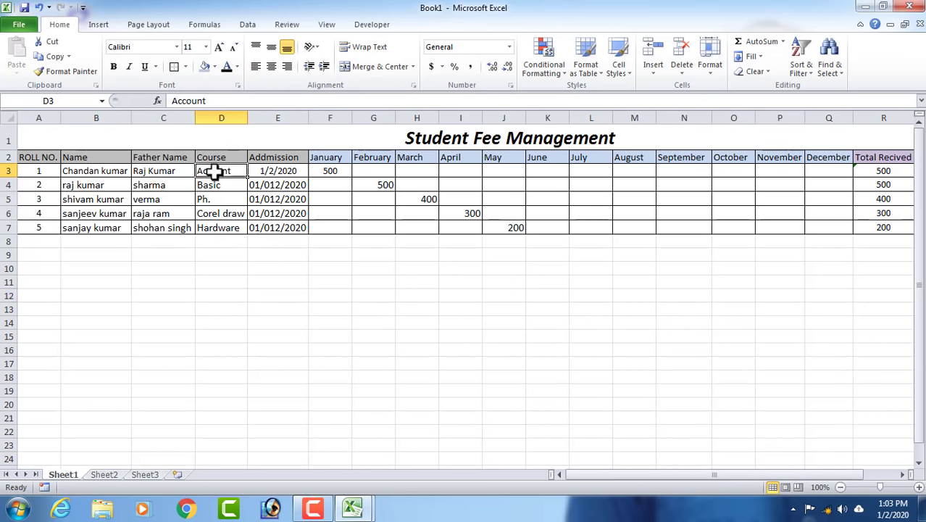
left_click(281, 172)
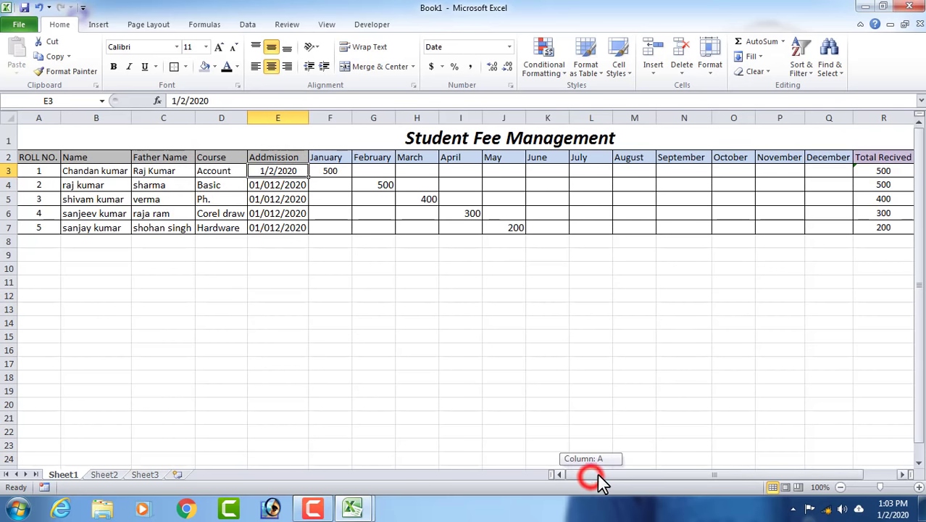
left_click(333, 173)
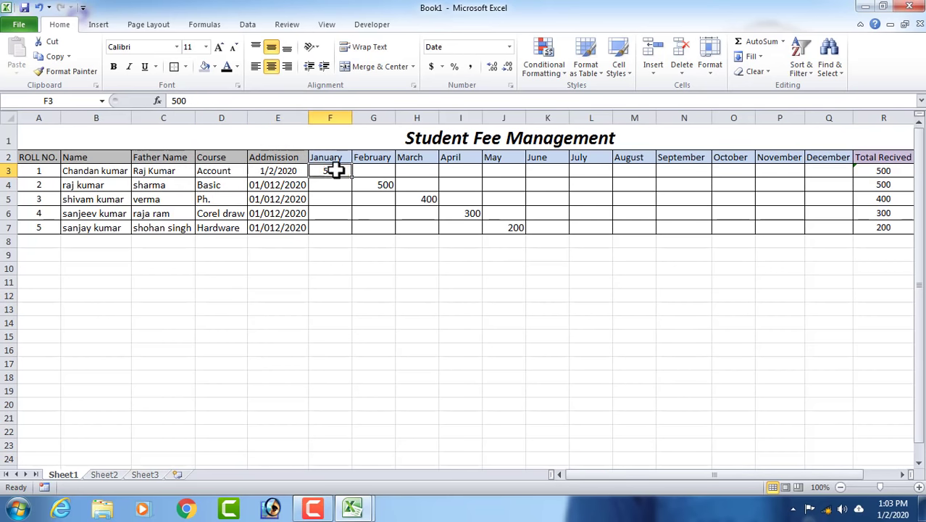
left_click(382, 172)
left_click(414, 172)
left_click(454, 170)
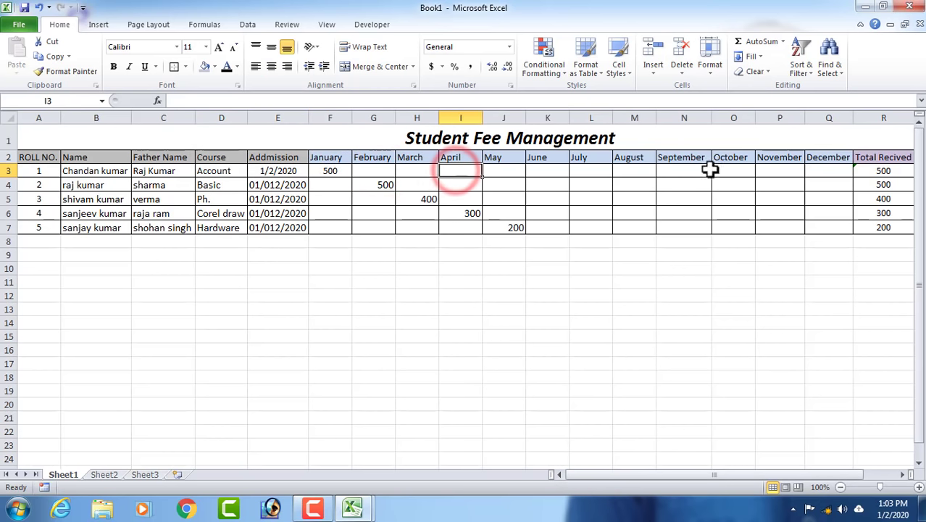
left_click_drag(710, 475, 751, 475)
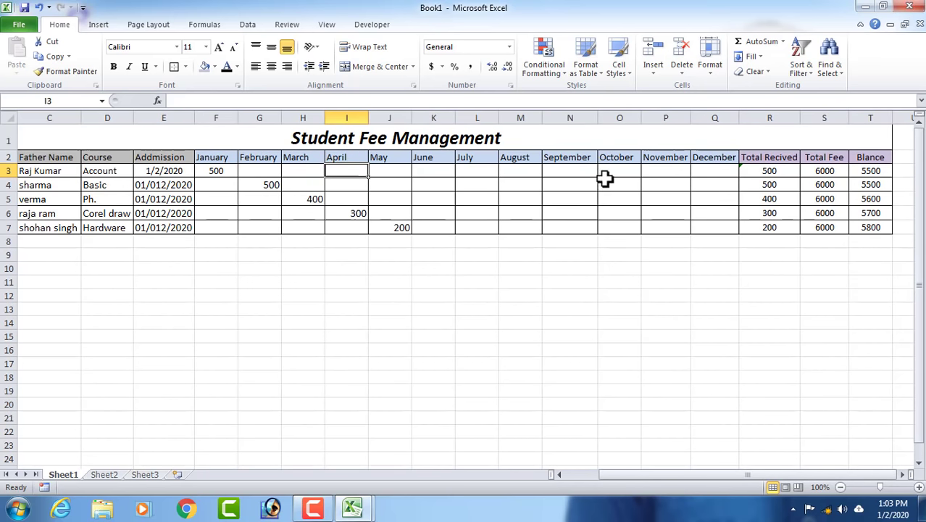
left_click_drag(650, 477, 609, 477)
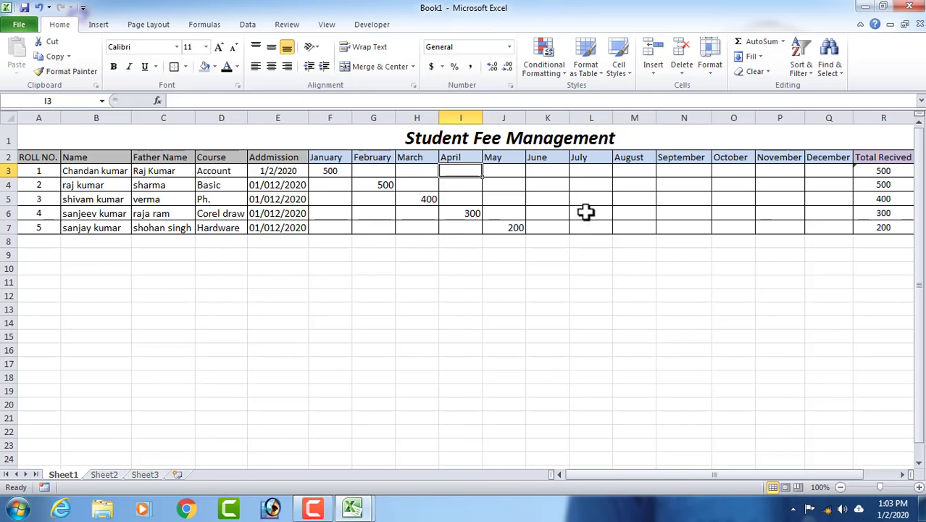
left_click(330, 295)
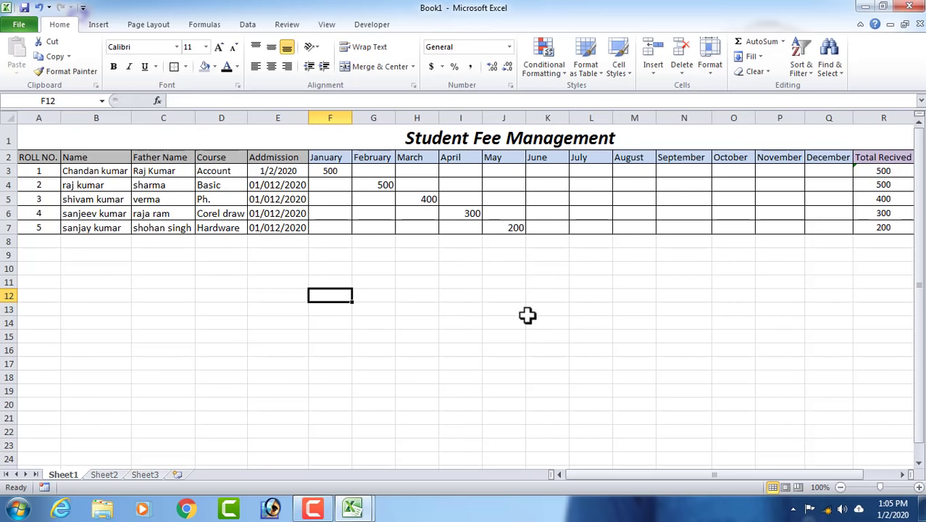
Switch to the empty Sheet2 and show it in Page Layout view.
left_click(104, 475)
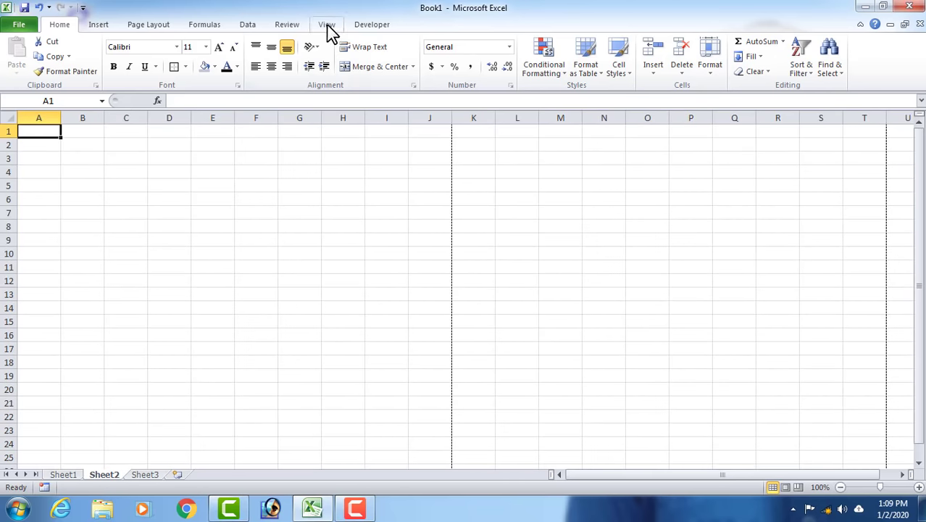
left_click(327, 26)
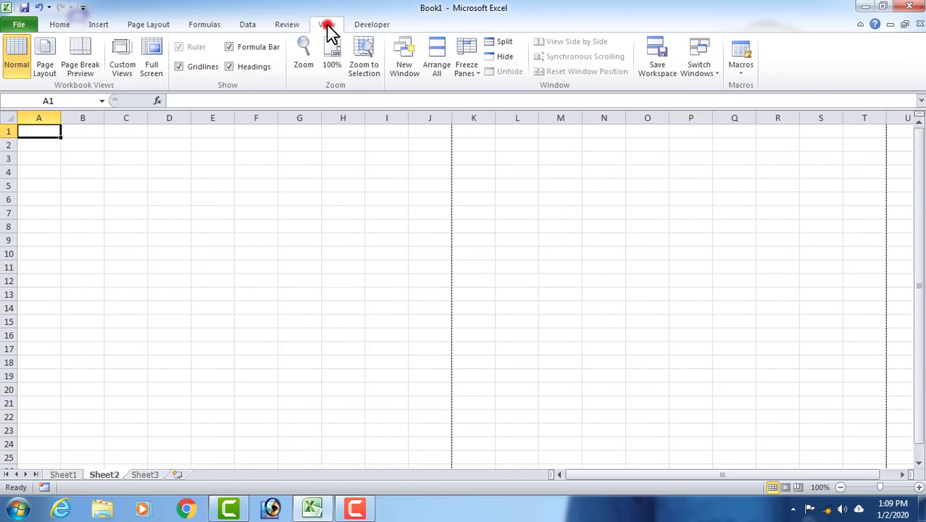
left_click(39, 64)
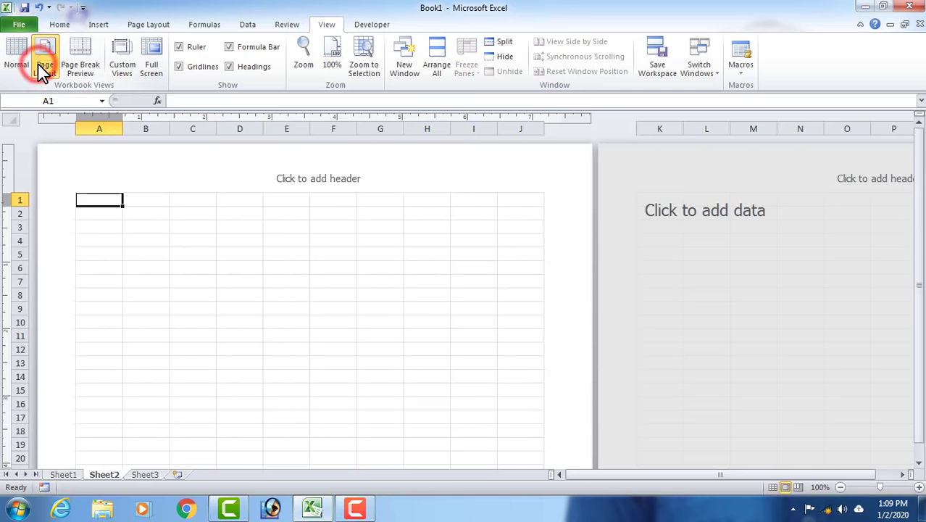
Apply the Narrow page margins preset and select cell A2.
left_click(149, 26)
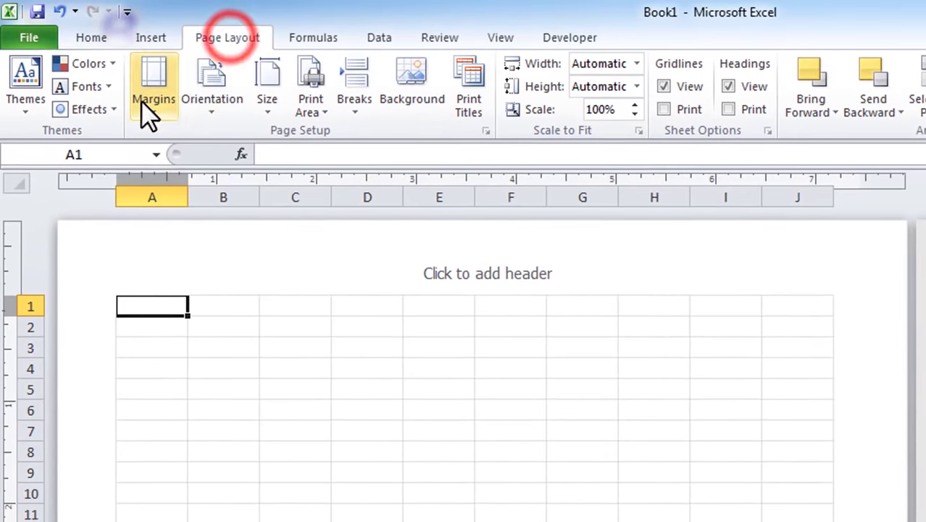
left_click(101, 74)
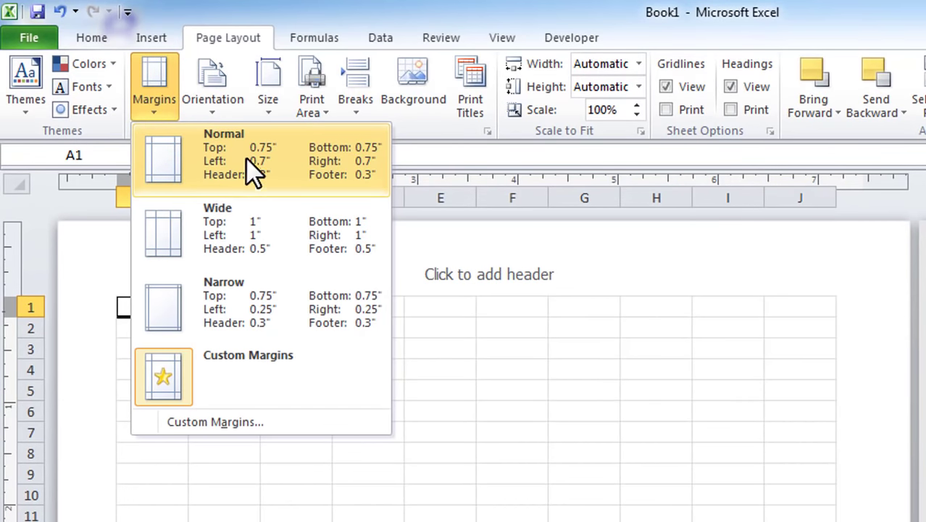
left_click(230, 312)
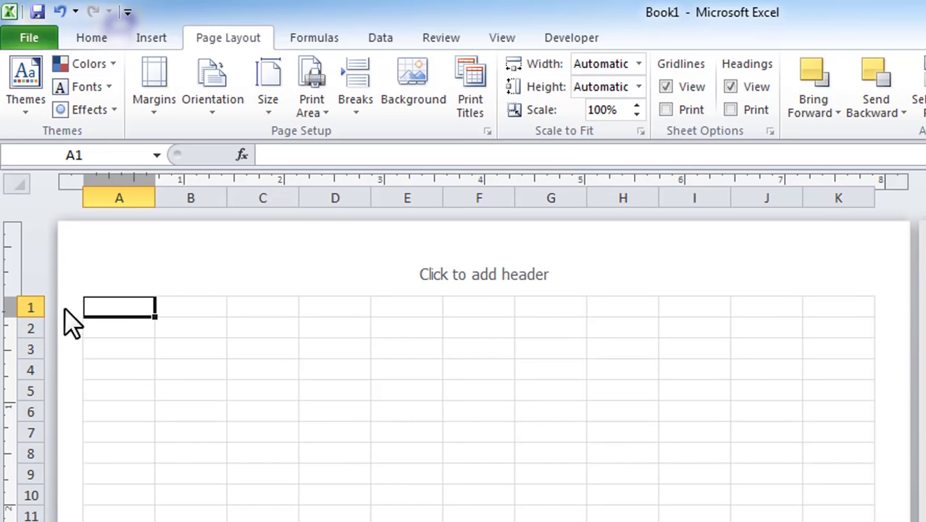
left_click(129, 328)
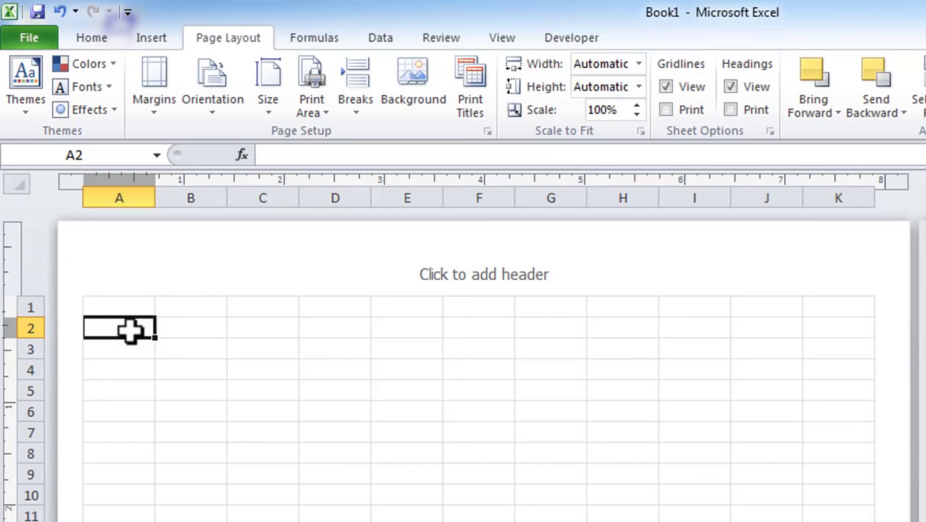
Enter the labels Roll No., Month and Course in A2, C2 and E2.
type("Roll No.")
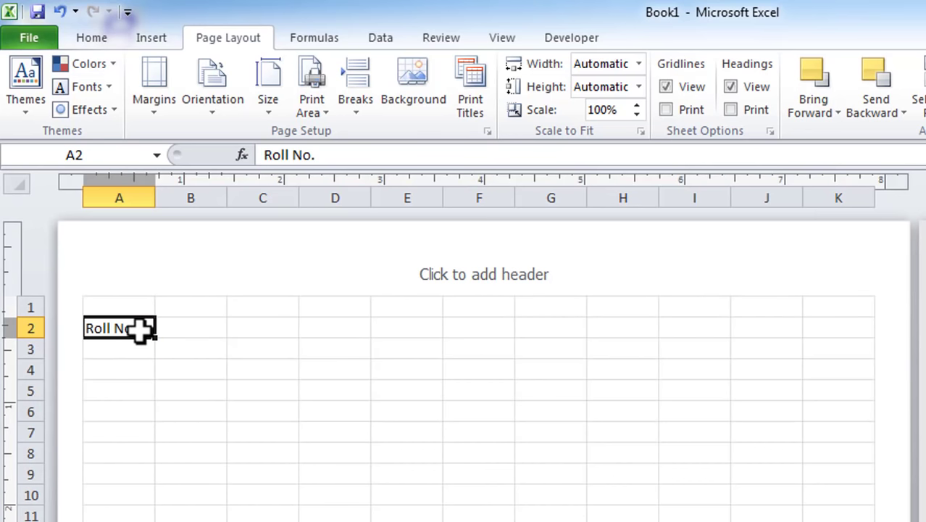
left_click(177, 327)
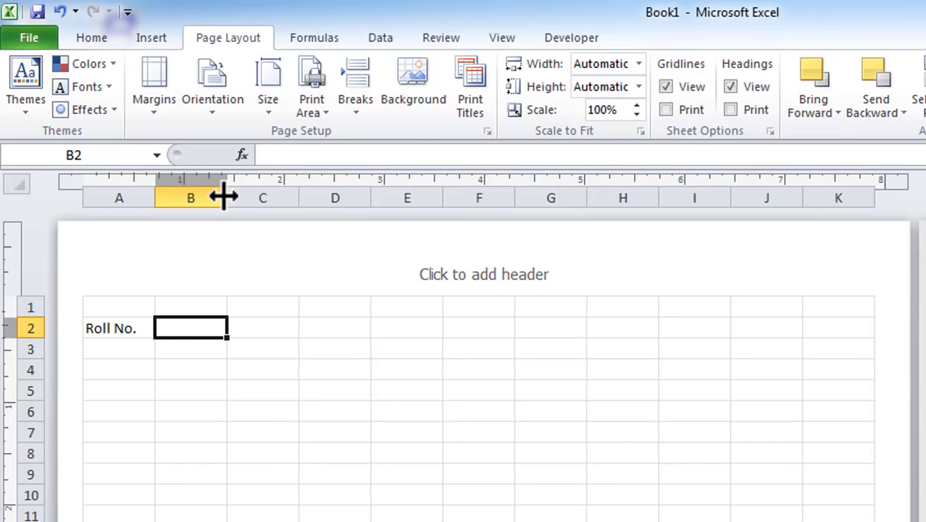
left_click_drag(223, 198, 233, 197)
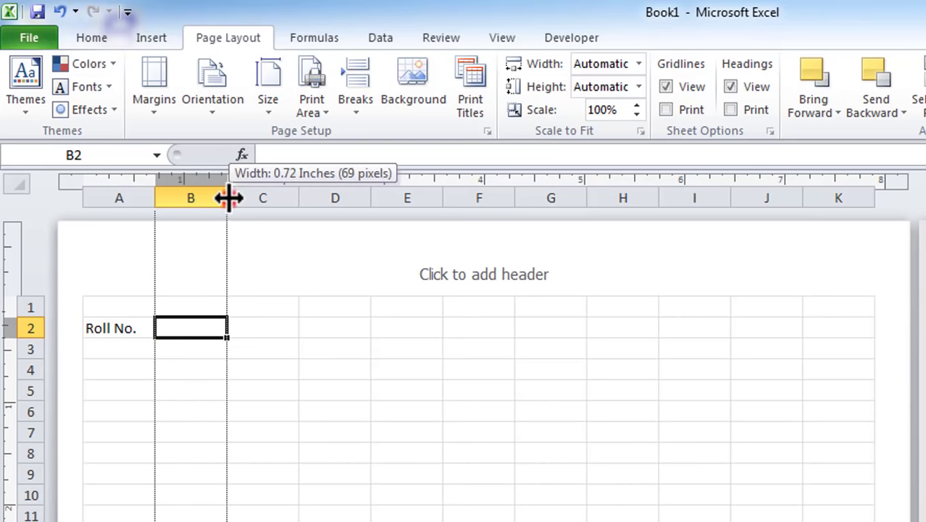
left_click(269, 326)
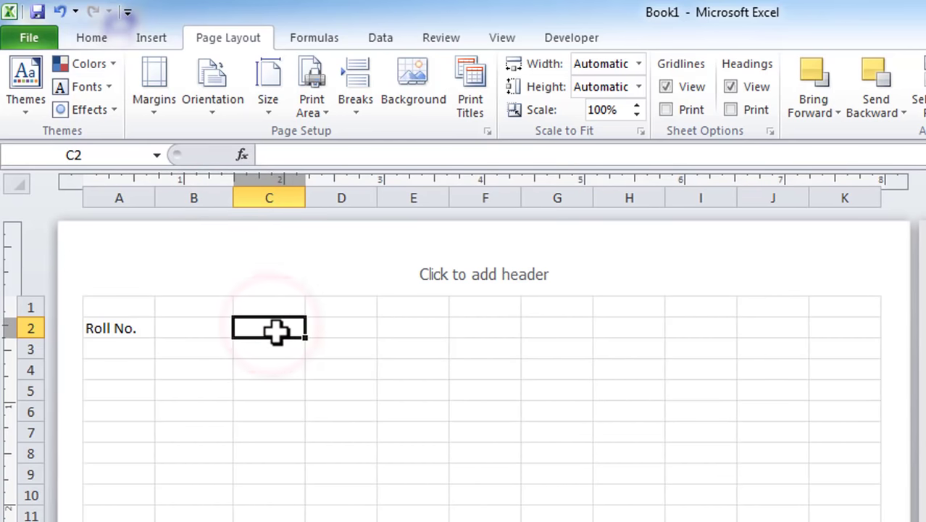
type("Month")
left_click(391, 327)
left_click(348, 326)
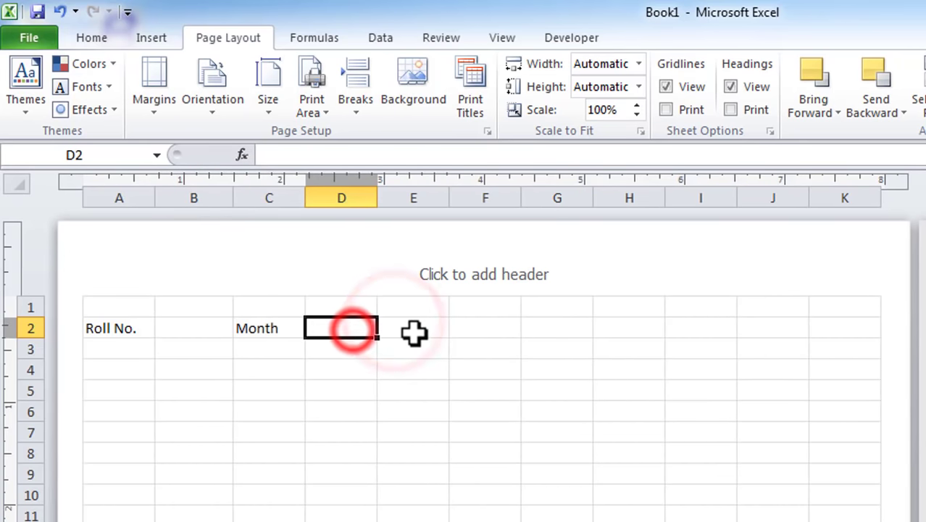
left_click(406, 331)
type("Course")
left_click(500, 327)
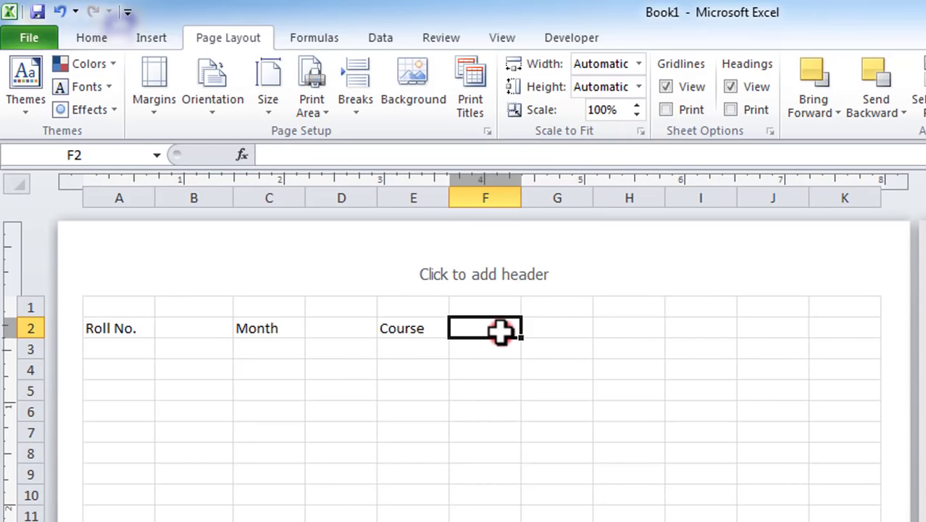
Widen columns A through F and select the label row A2:F2.
left_click_drag(154, 198, 184, 200)
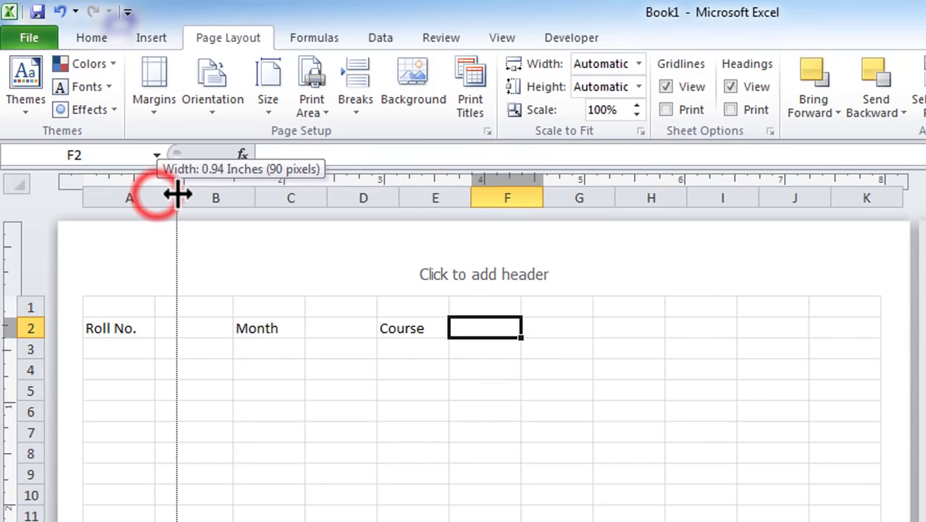
left_click_drag(258, 198, 276, 198)
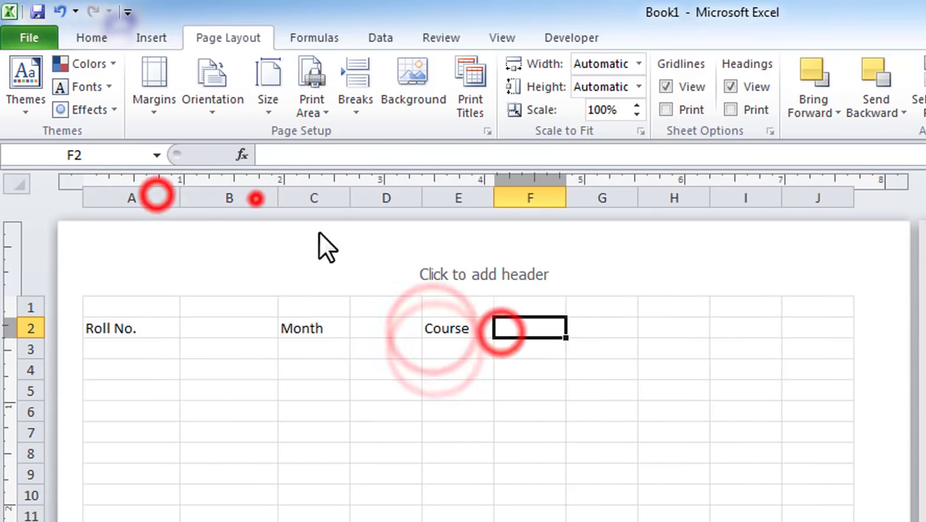
left_click_drag(346, 199, 366, 199)
left_click_drag(439, 200, 476, 199)
left_click_drag(548, 199, 586, 200)
left_click_drag(658, 199, 718, 199)
left_click_drag(83, 180, 118, 180)
left_click_drag(311, 199, 327, 199)
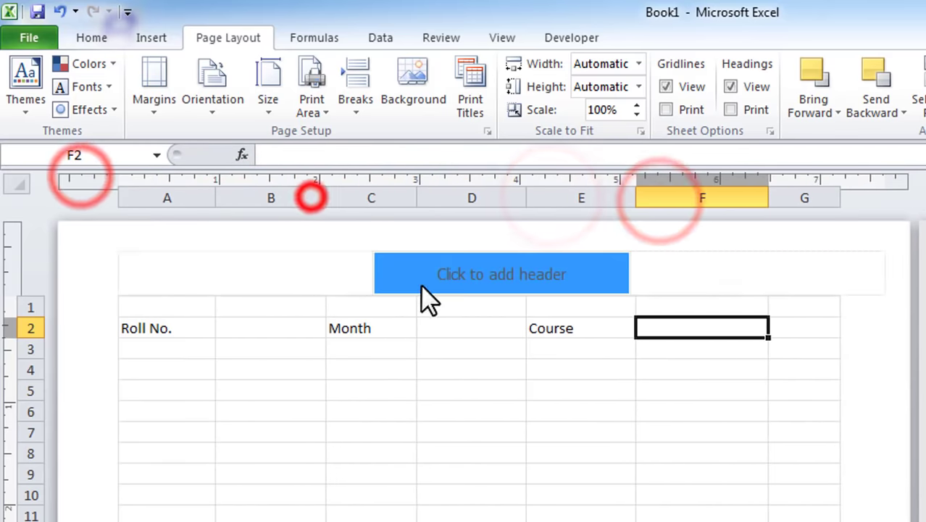
left_click_drag(768, 198, 772, 198)
left_click_drag(636, 198, 643, 198)
left_click_drag(527, 200, 529, 199)
mouse_move(151, 330)
left_mouse_down()
mouse_move(739, 317)
mouse_move(750, 328)
left_mouse_up()
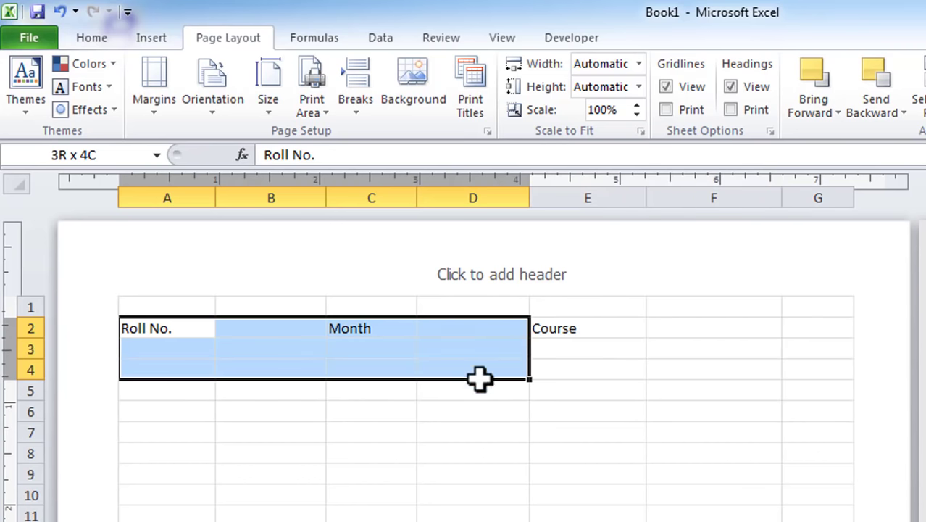
left_click_drag(781, 331, 745, 320)
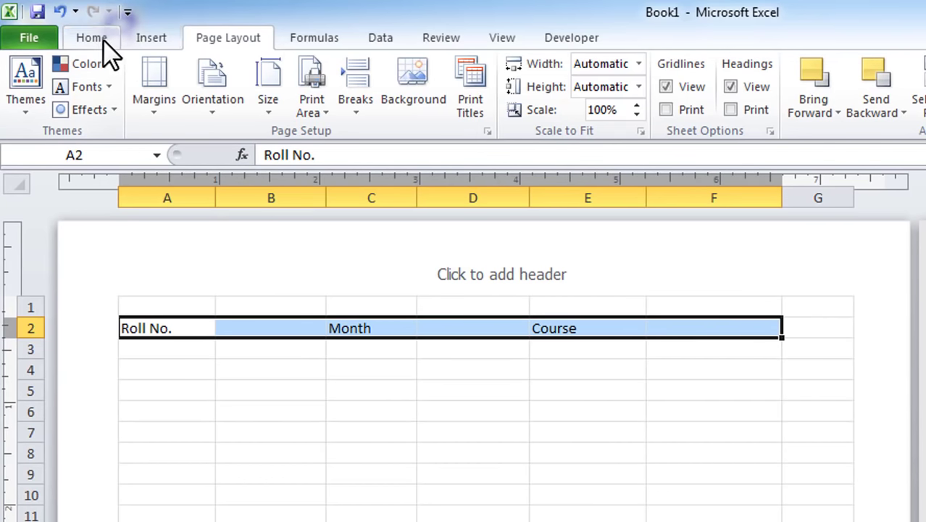
Apply All Borders to the label row A2:F2.
left_click(100, 38)
left_click(284, 102)
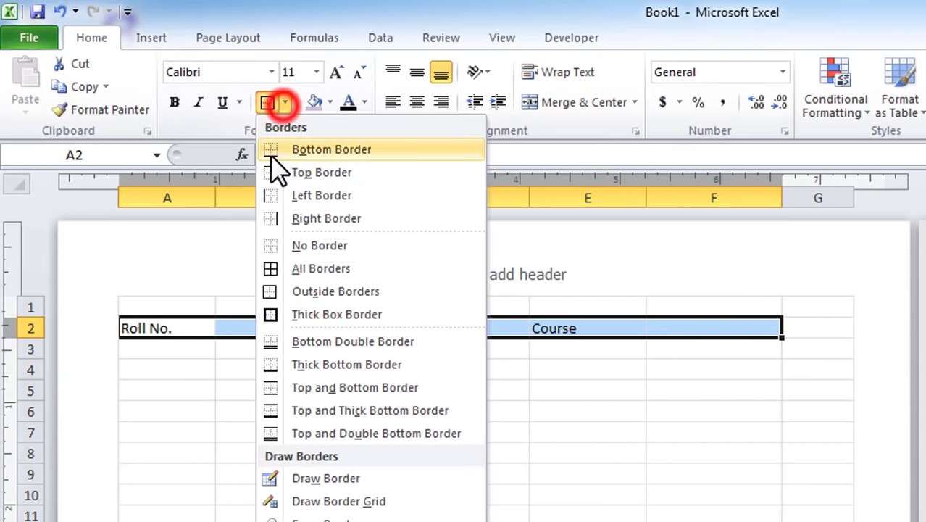
left_click(327, 269)
Add the labels Name in A3, Father Name in E3 and Fee Received Date in A4.
left_click(157, 351)
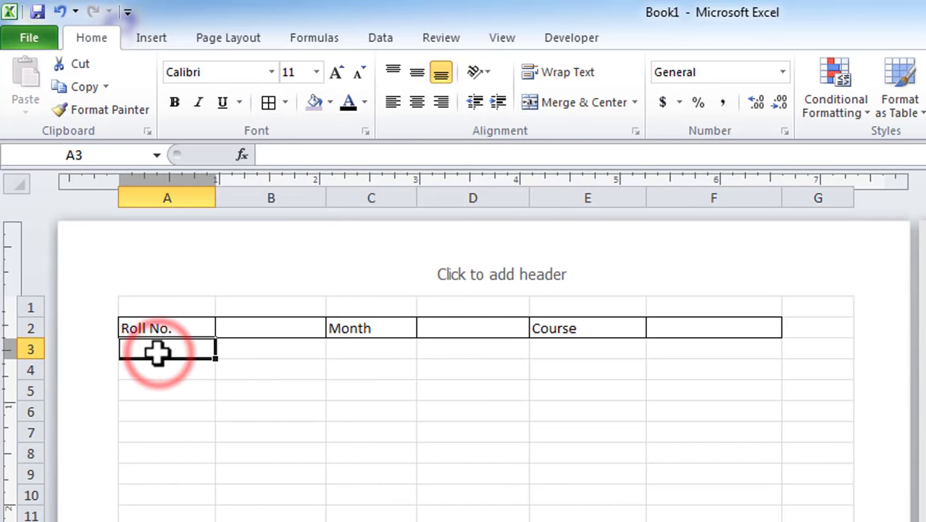
type("nam")
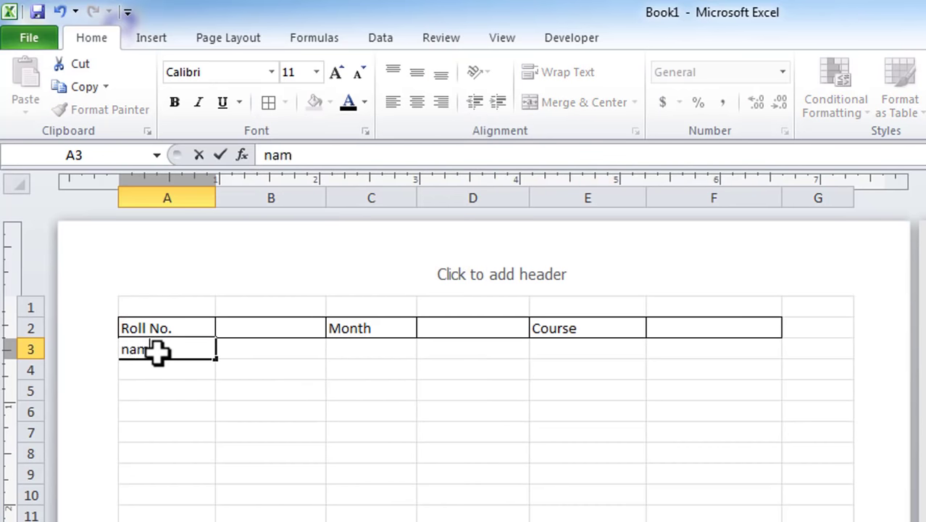
left_click(555, 350)
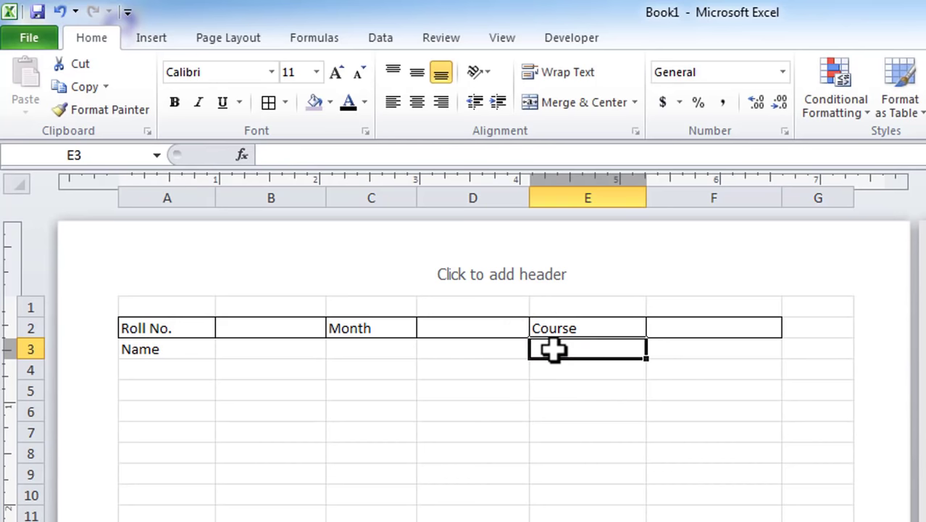
type("Father Name")
left_click(693, 352)
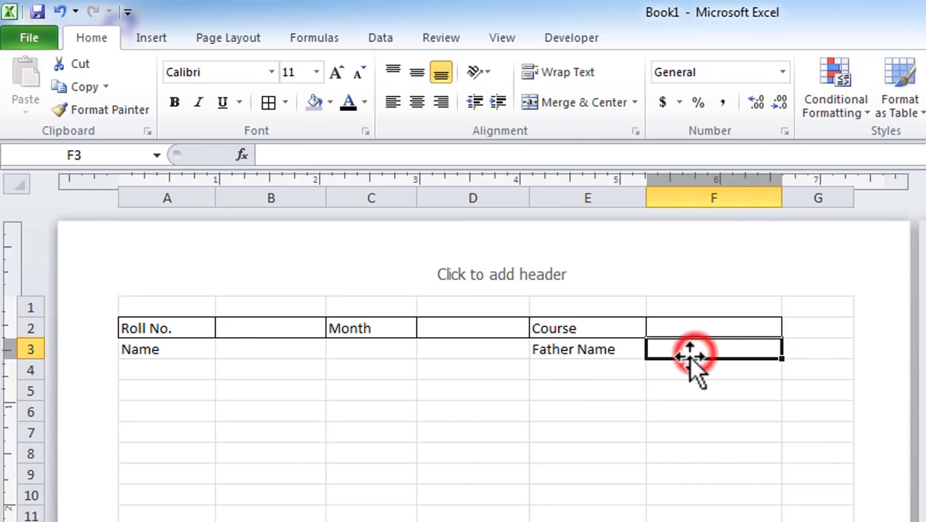
left_click(141, 371)
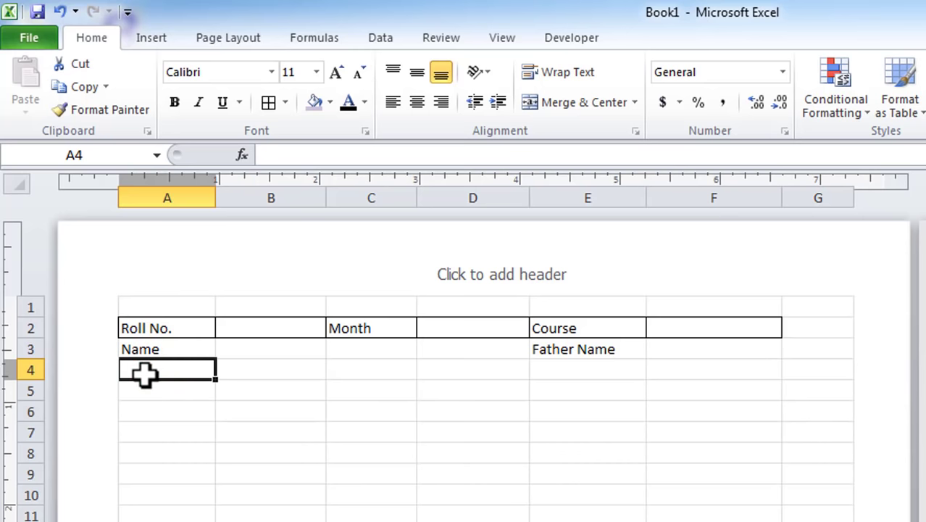
type("Fee Received Date")
left_click(372, 370)
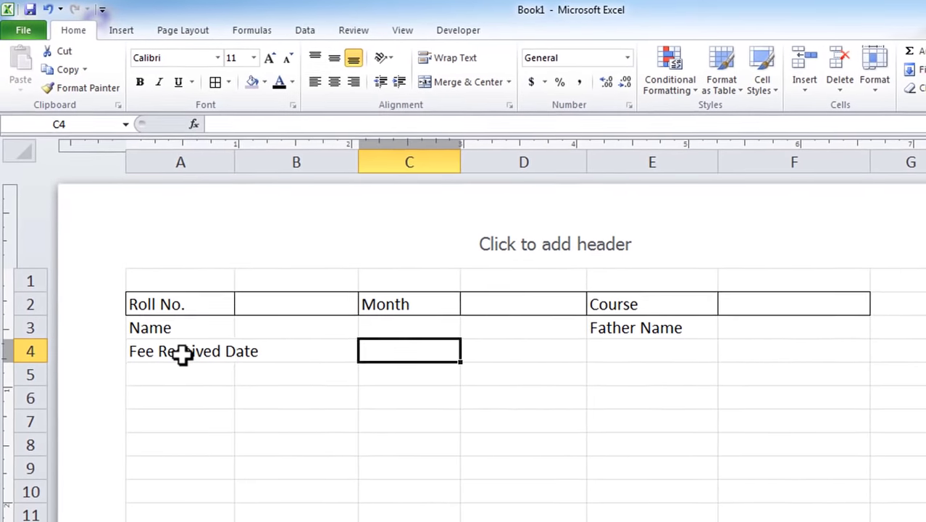
Add Received Fee in E4, Balance in E5 and 'Amount in words.' in A6.
left_click(182, 353)
left_click(294, 351)
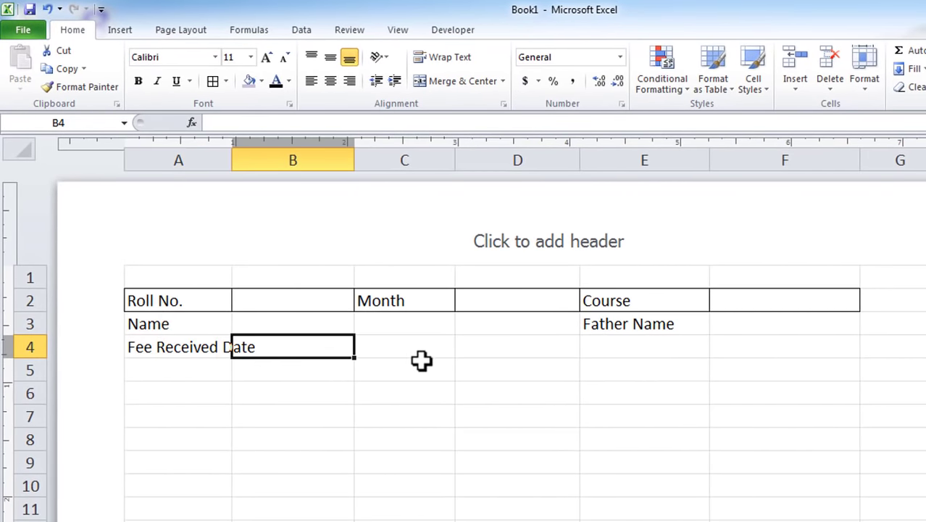
left_click(607, 348)
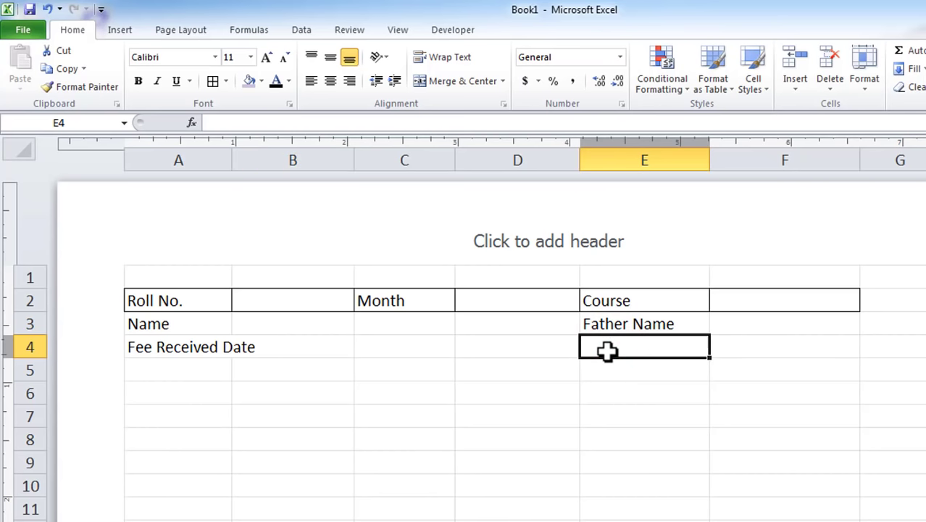
type("Received Fee")
left_click(616, 373)
type("Balance")
key("Return")
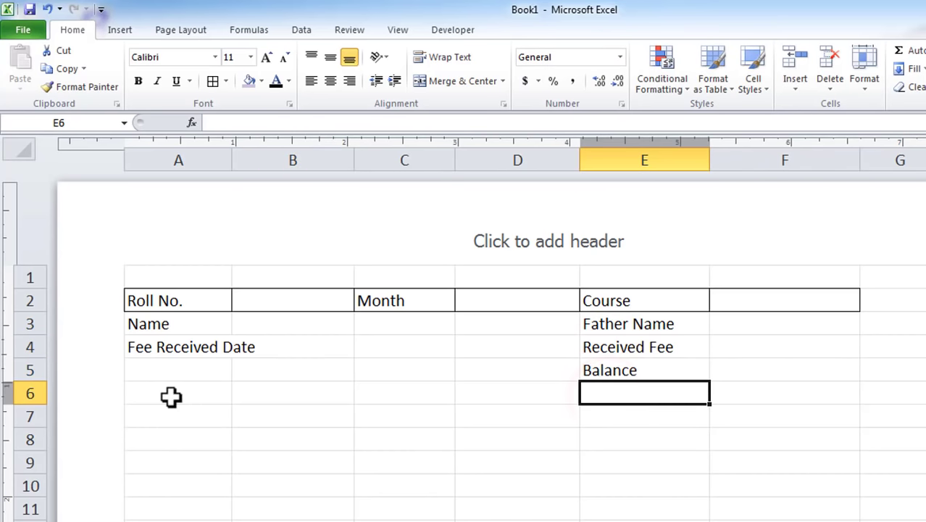
left_click(171, 397)
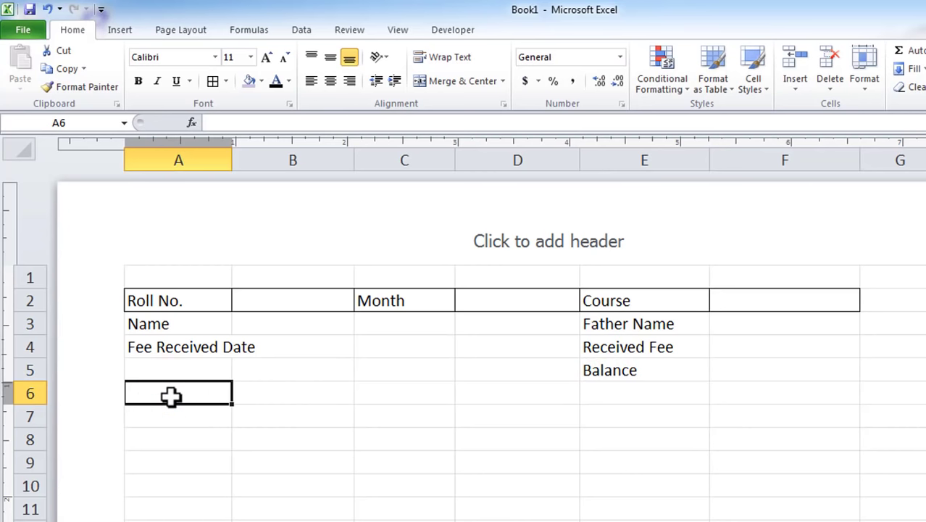
type("Amount in words.")
left_click(322, 440)
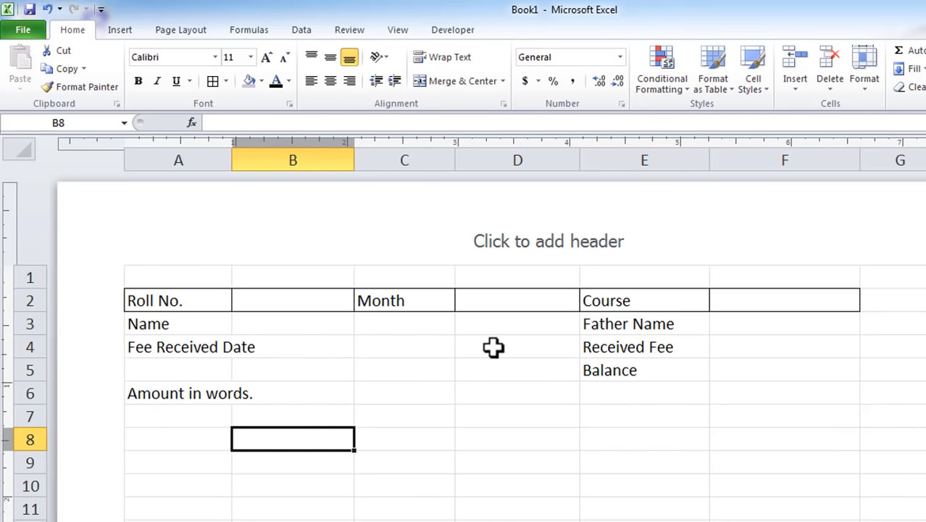
Merge A4:B4 and A6:B6 and left-align the Fee Received Date and Amount in words labels.
left_click(194, 320)
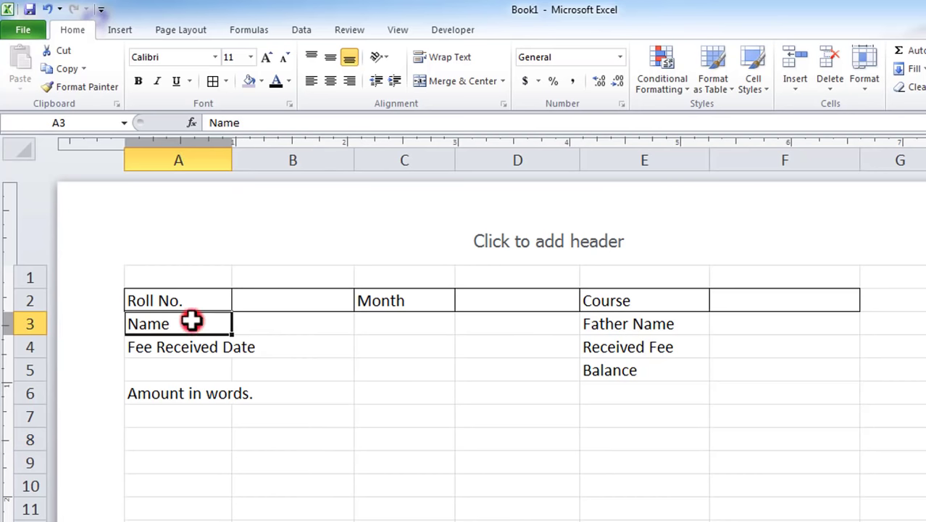
left_click(184, 348)
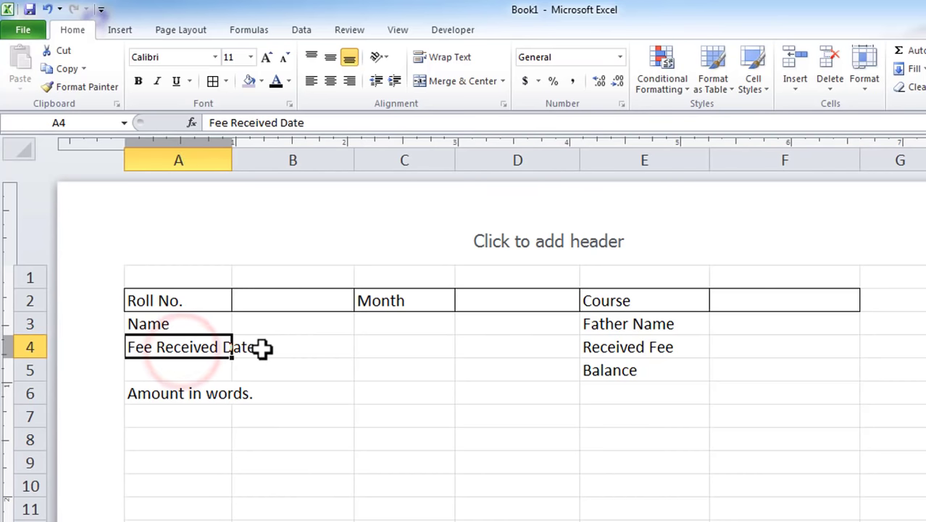
left_click_drag(185, 348, 304, 345)
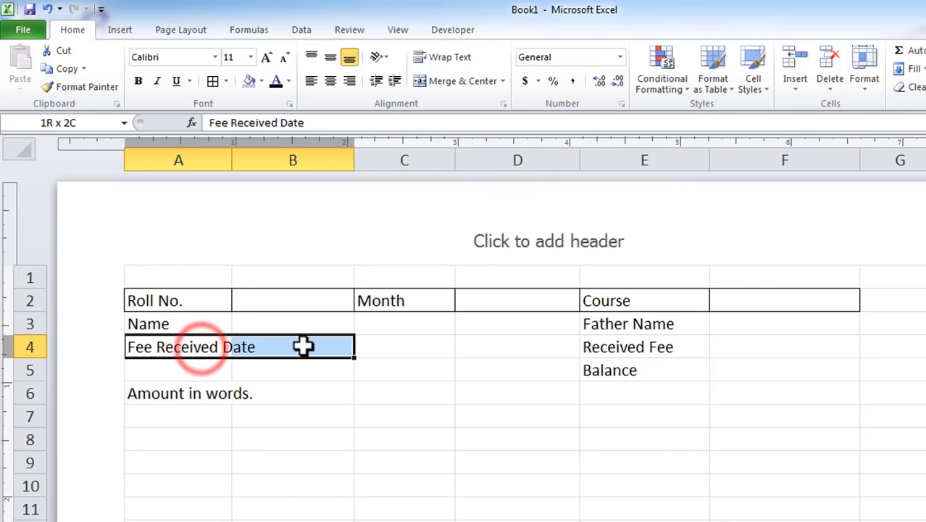
left_click(462, 82)
left_click(311, 80)
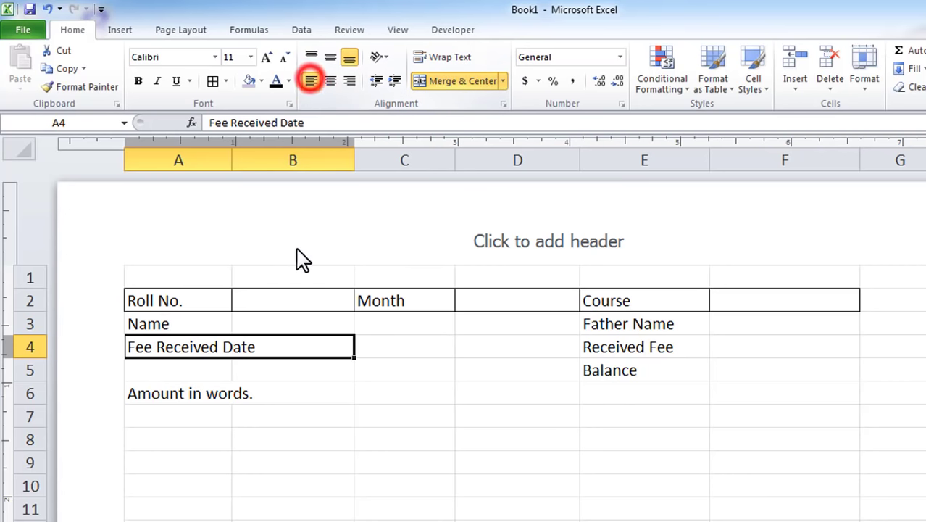
left_click_drag(207, 393, 269, 392)
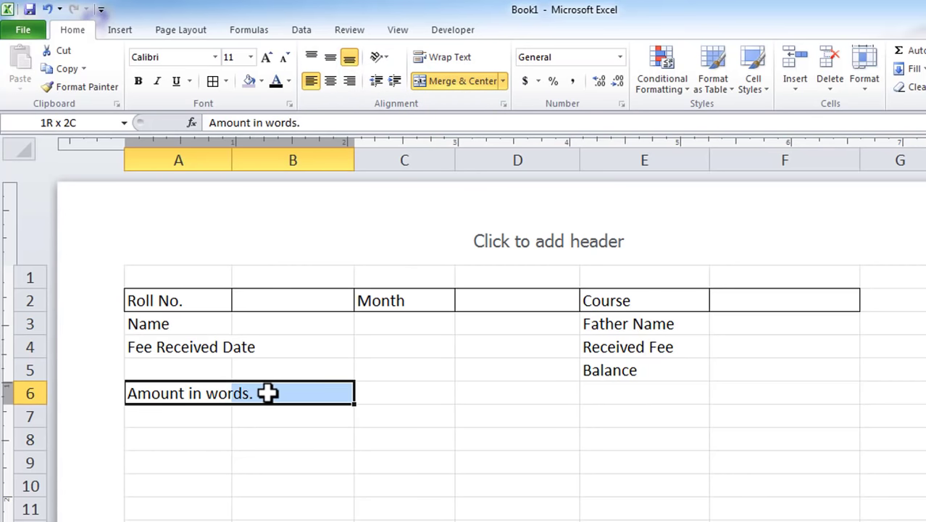
left_click(435, 81)
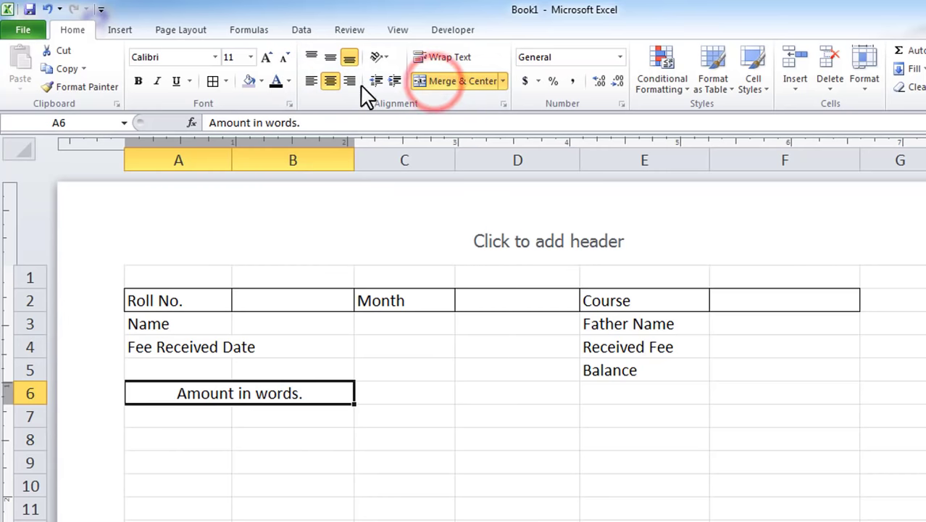
left_click(311, 80)
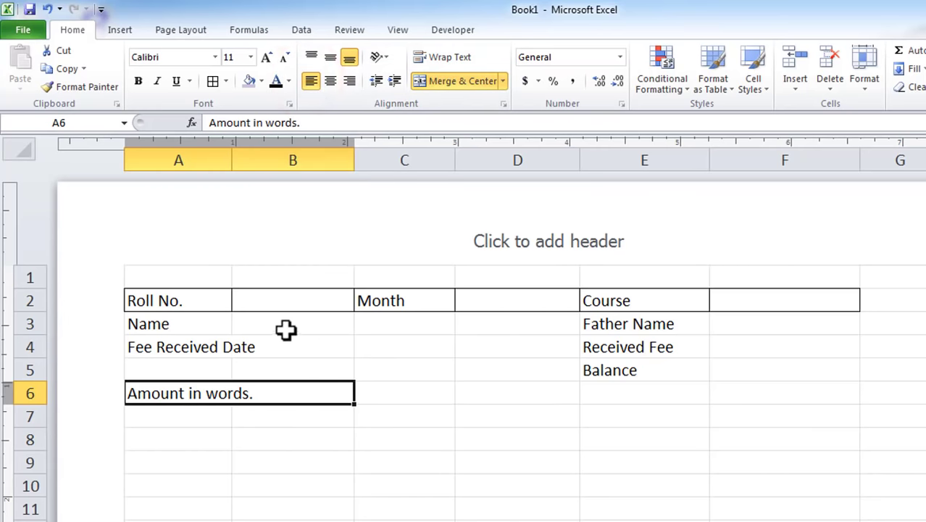
Put an outside border around F3:F5 beside Father Name.
left_click(644, 324)
left_click_drag(732, 319, 799, 387)
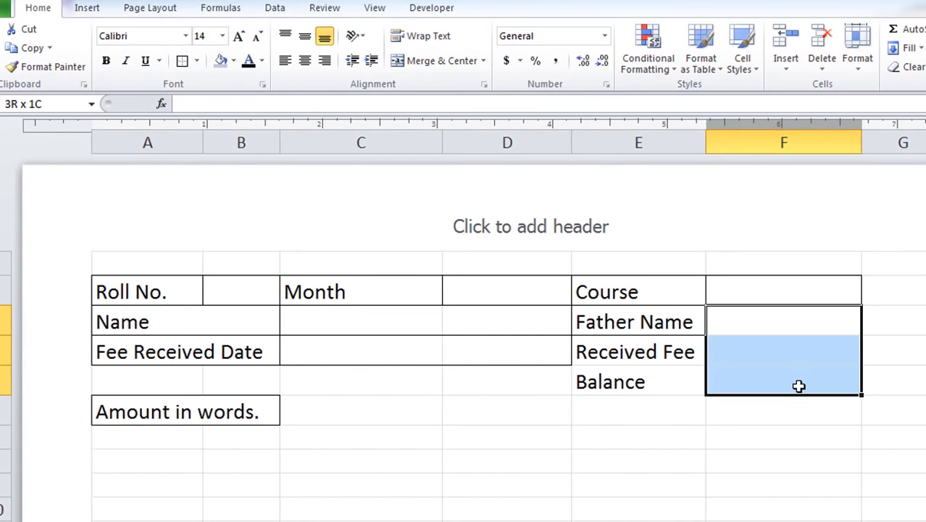
left_click(193, 61)
left_click_drag(614, 351, 620, 382)
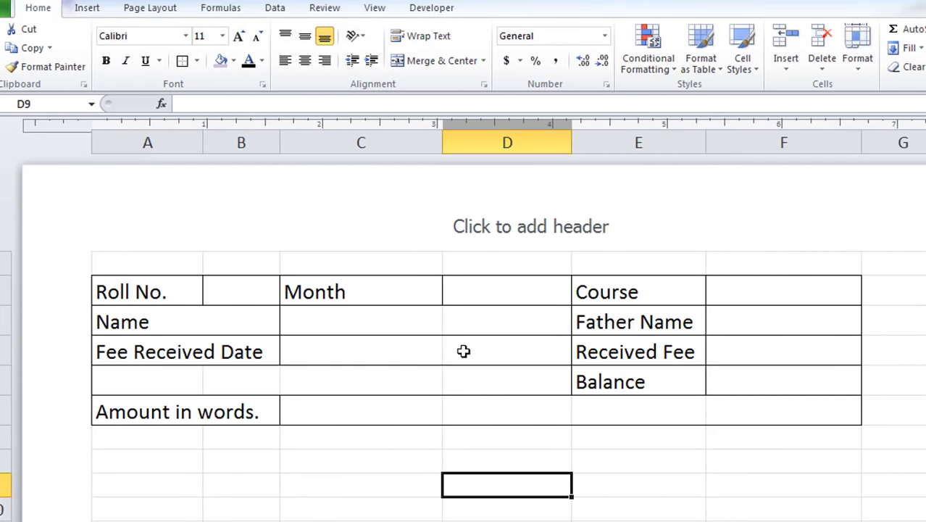
Try a light grey fill on the fee date cells C4:D4, then make them and the Name cells white.
left_click_drag(344, 339, 471, 348)
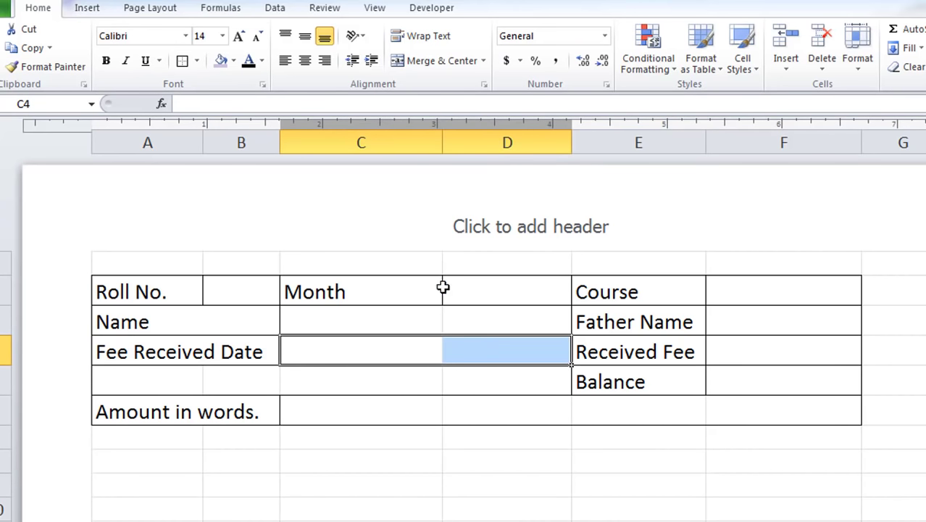
left_click(234, 61)
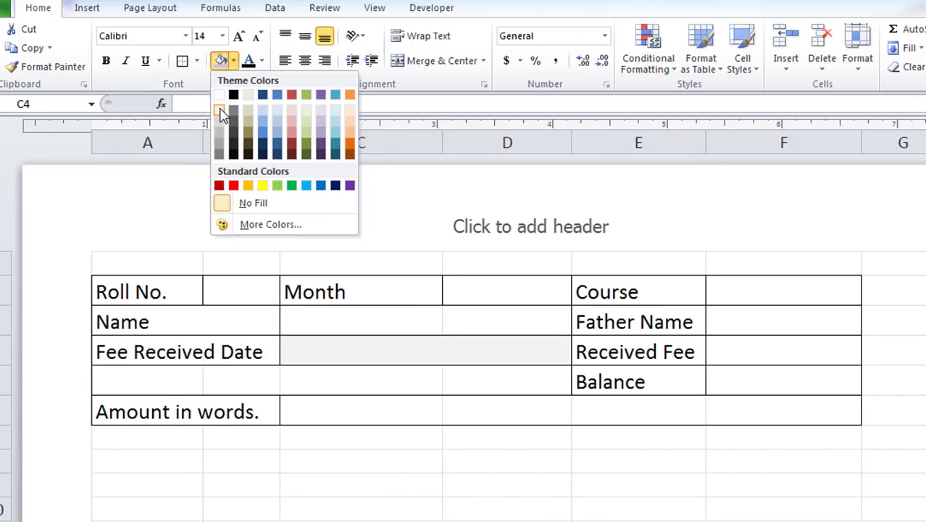
left_click(222, 116)
left_click_drag(332, 317, 488, 324)
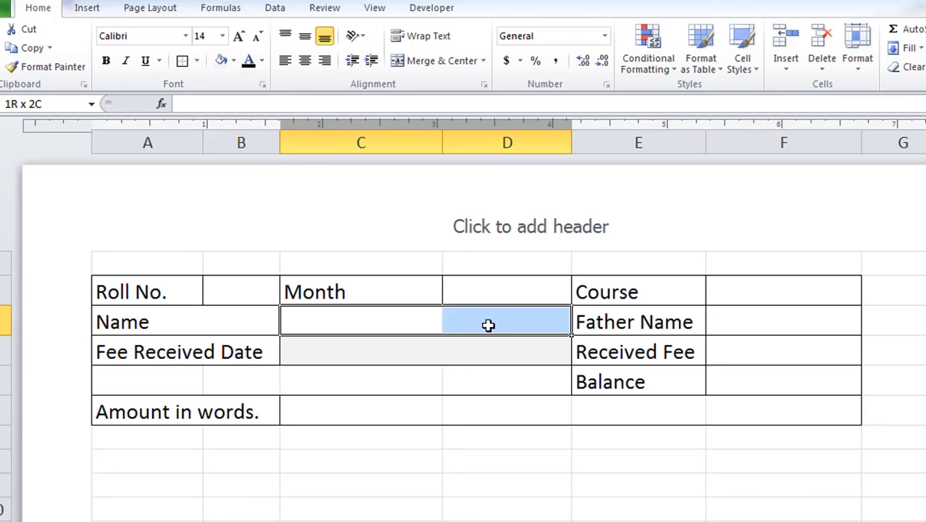
left_click(234, 61)
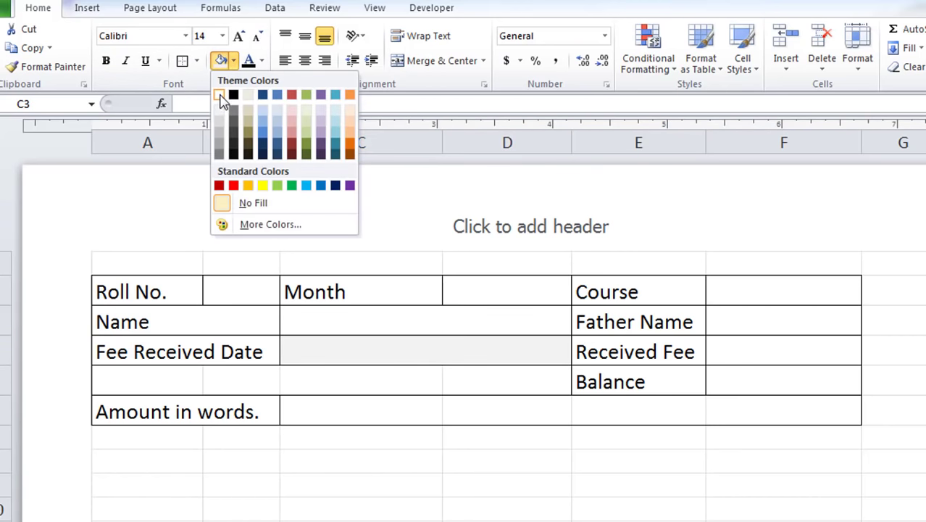
left_click(222, 93)
left_click_drag(335, 350, 464, 355)
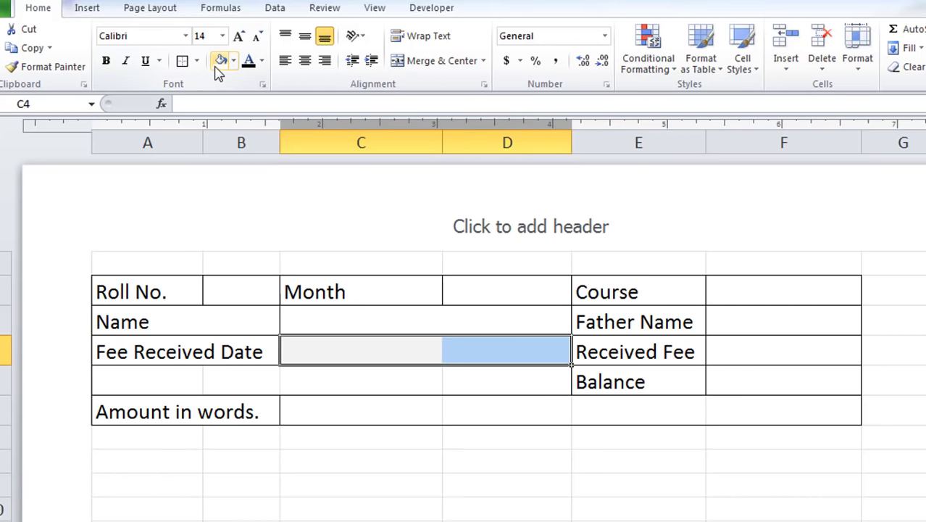
left_click(220, 63)
Merge the blank cells beside Amount in words and select A5:D5 left of Balance.
left_click_drag(310, 411, 756, 418)
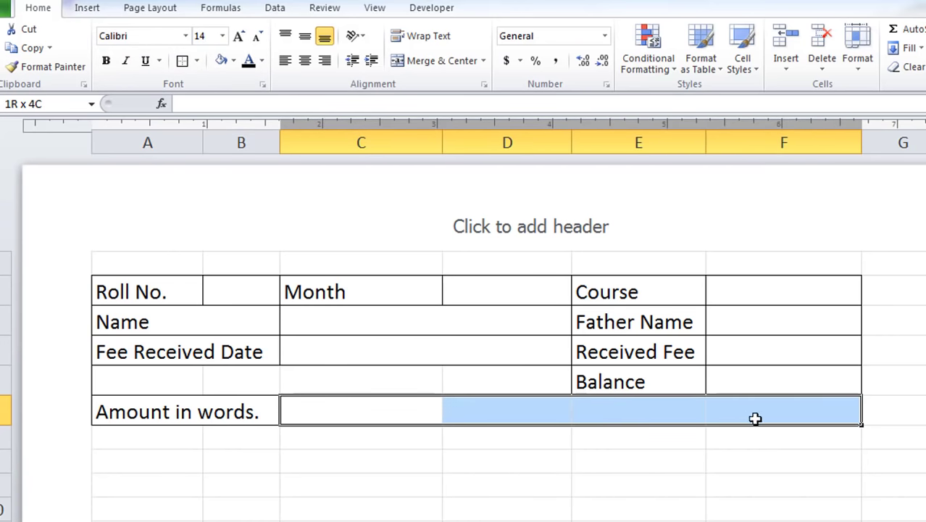
left_click(149, 435)
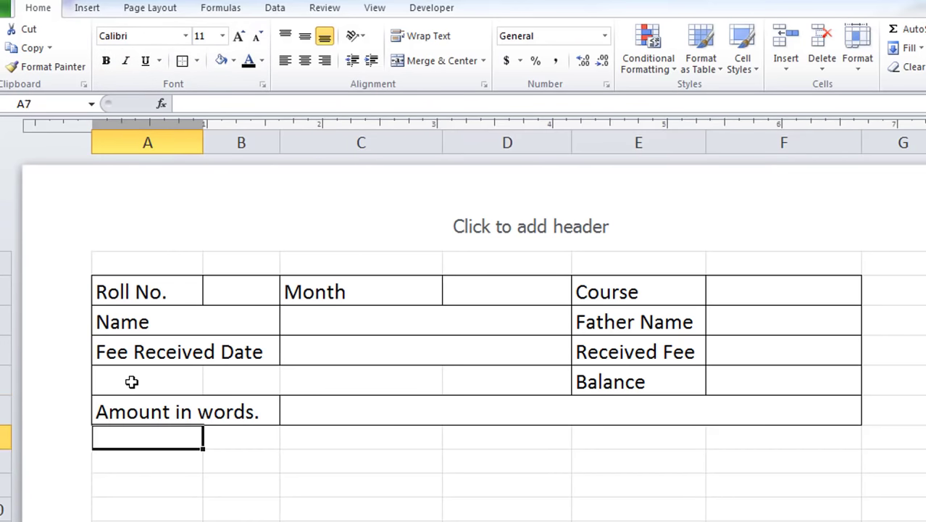
left_click_drag(128, 380, 471, 378)
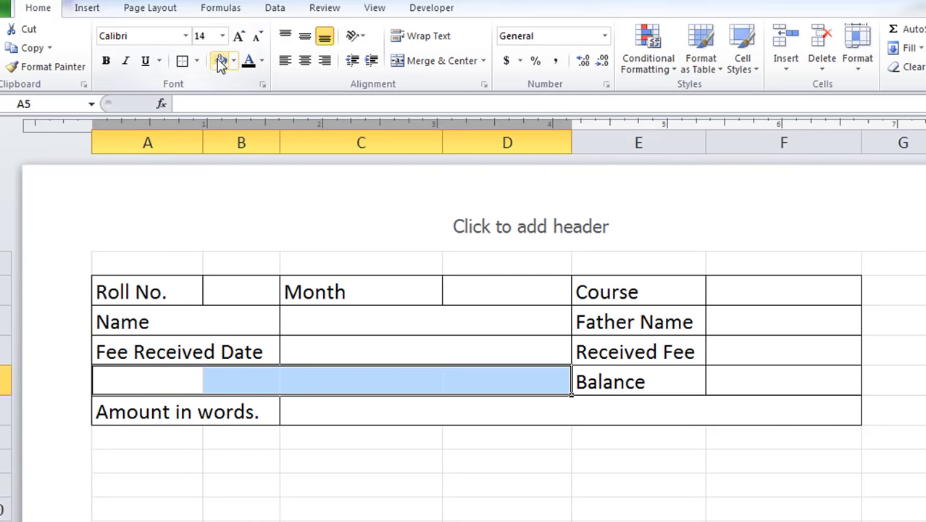
Merge and centre A1:F1 and enter the title 'C Tech Computer Education'.
left_click_drag(167, 261, 769, 265)
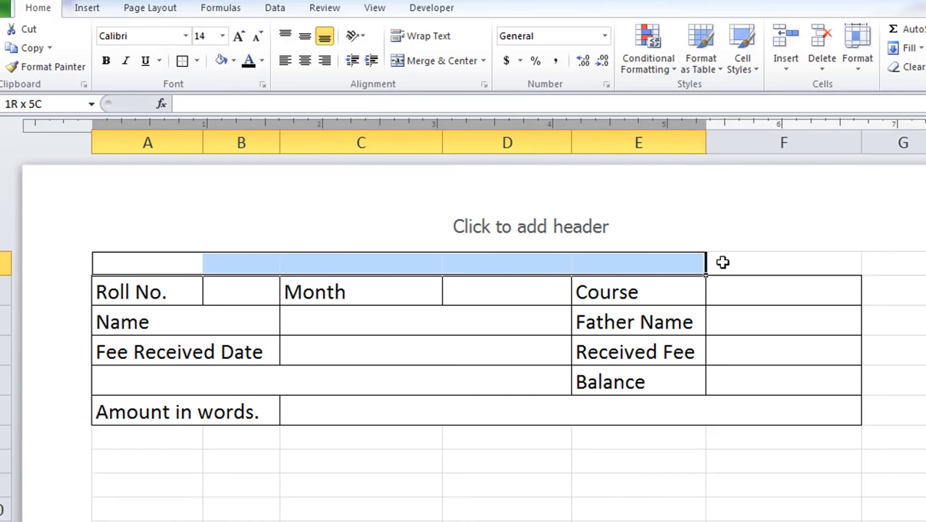
left_click(432, 61)
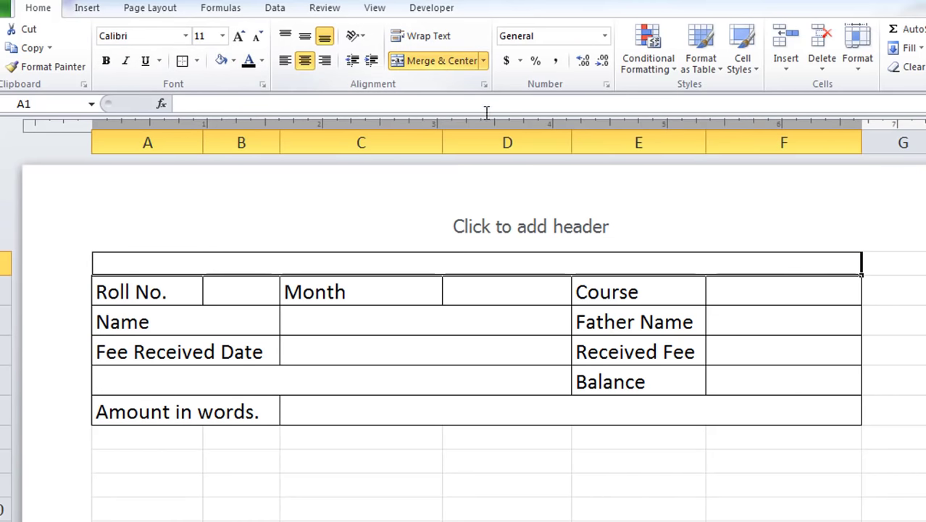
double_click(431, 261)
type("C Te")
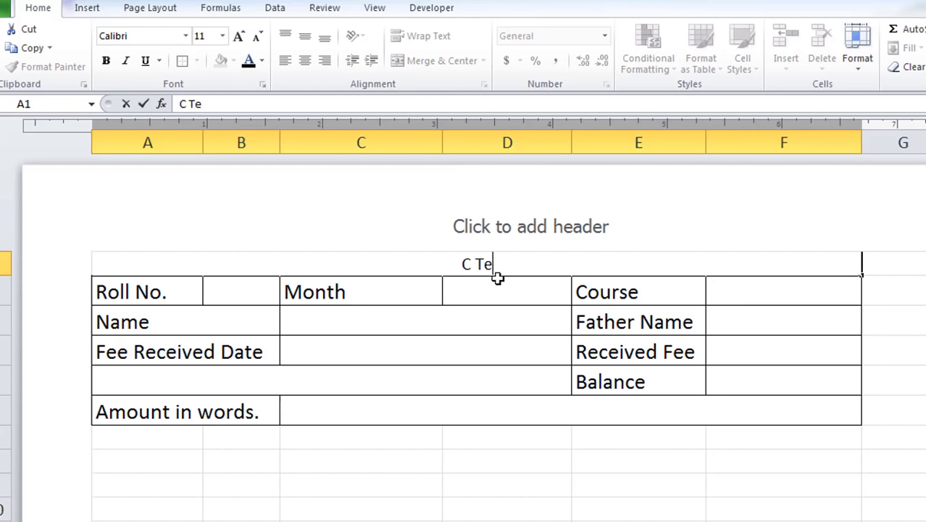
type("ch")
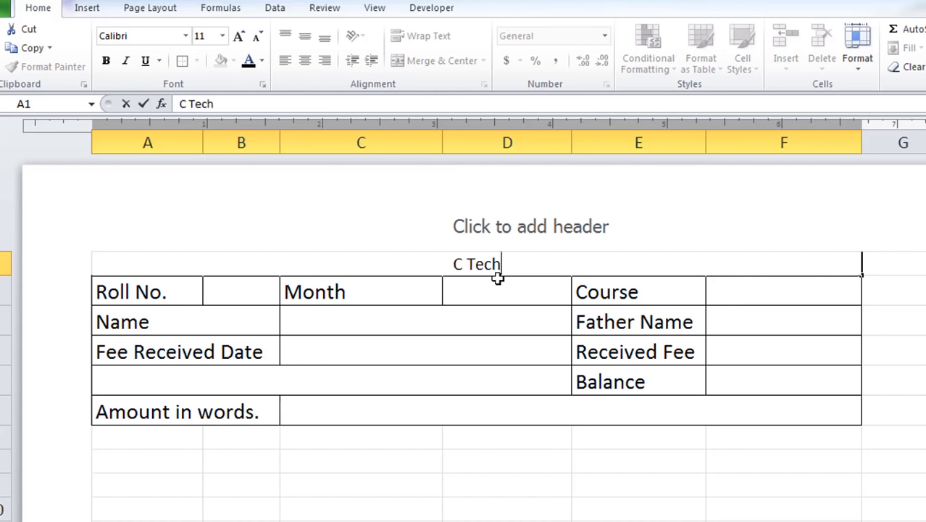
type(" Computer Education")
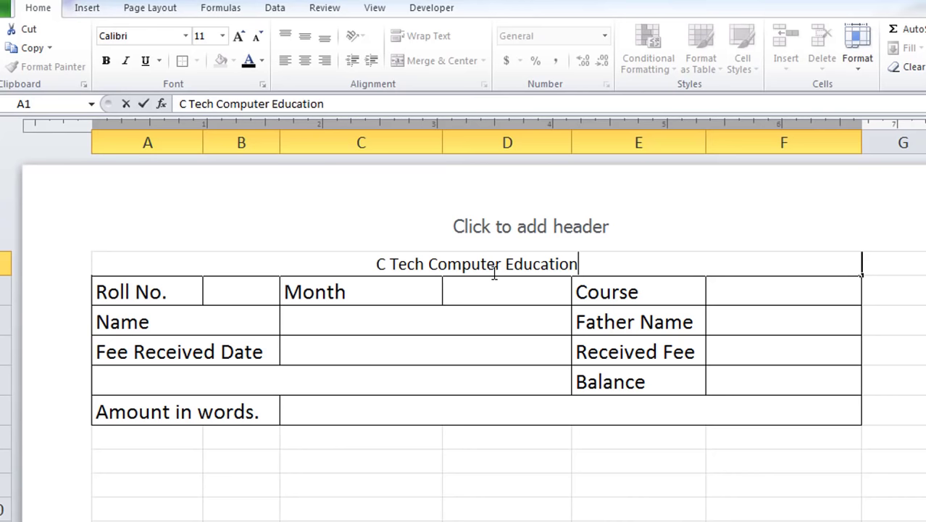
left_click(488, 265)
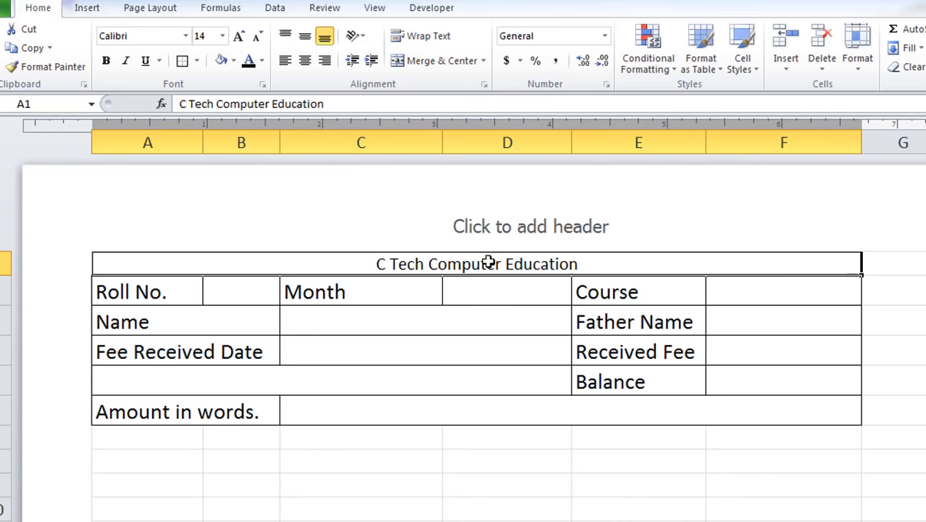
Enlarge the title to 18 point, make it bold italic, and give it a thick box border.
left_click(240, 37)
left_click(240, 36)
left_click(240, 36)
left_click(240, 37)
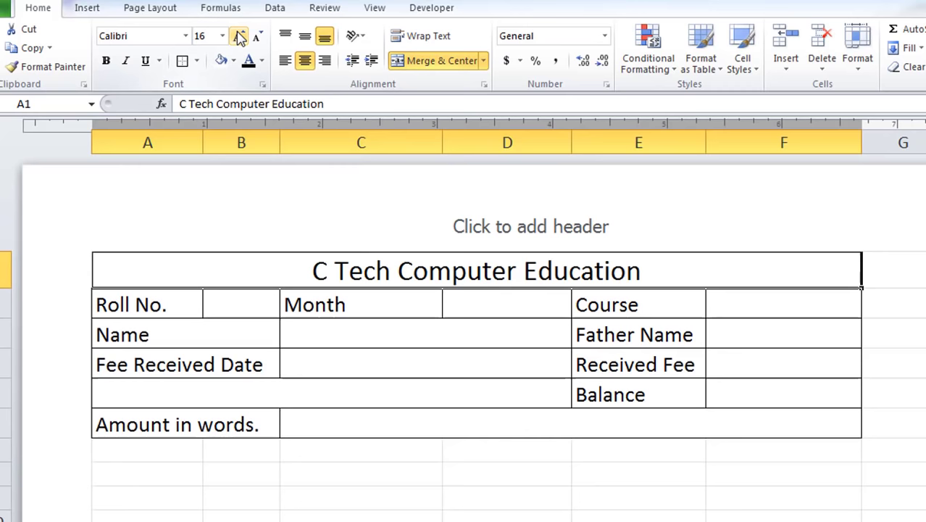
left_click(107, 61)
left_click(127, 63)
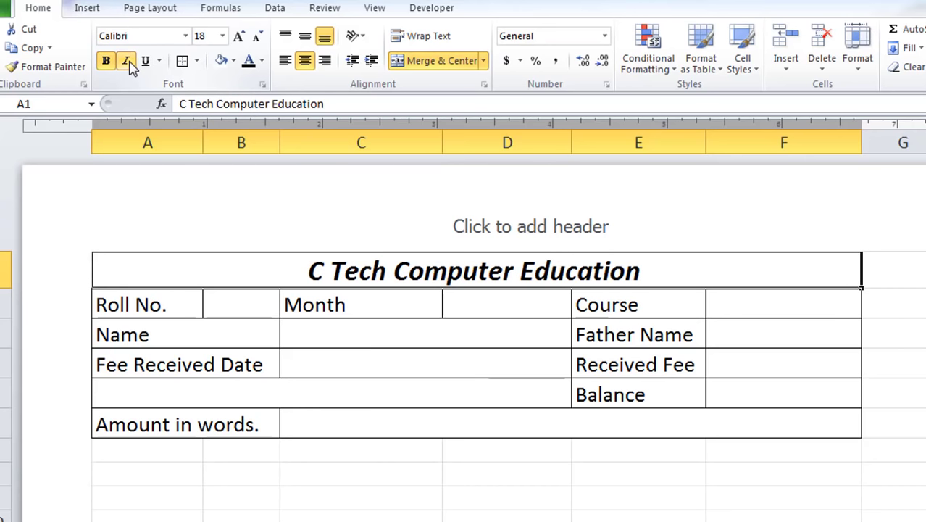
left_click(430, 492)
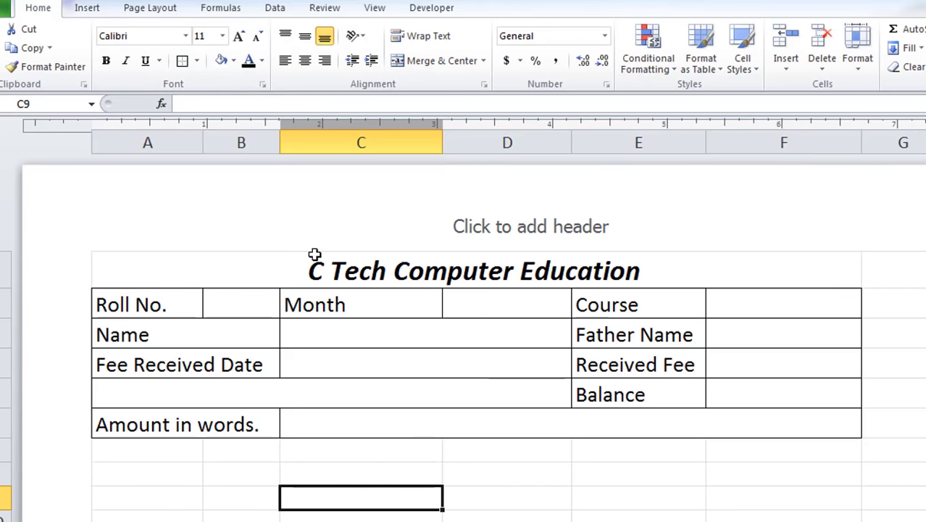
left_click(252, 262)
left_click(182, 61)
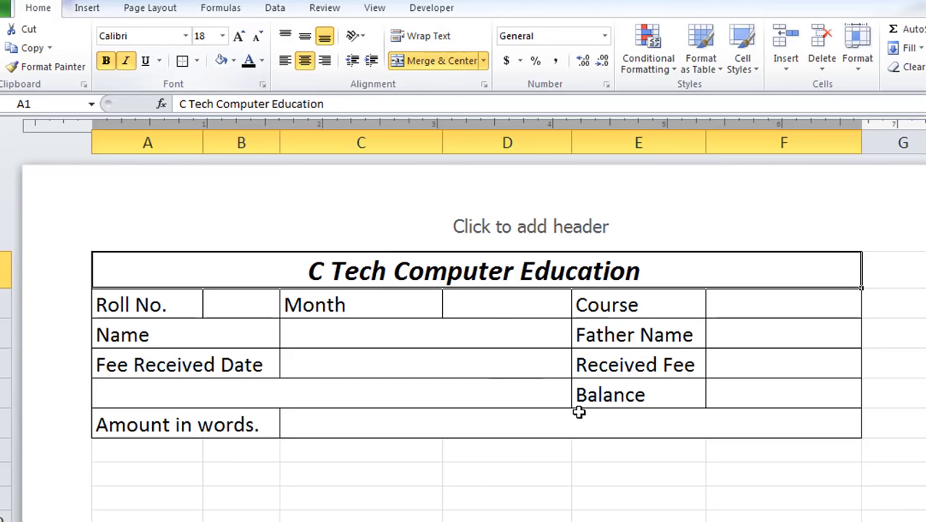
left_click(529, 390)
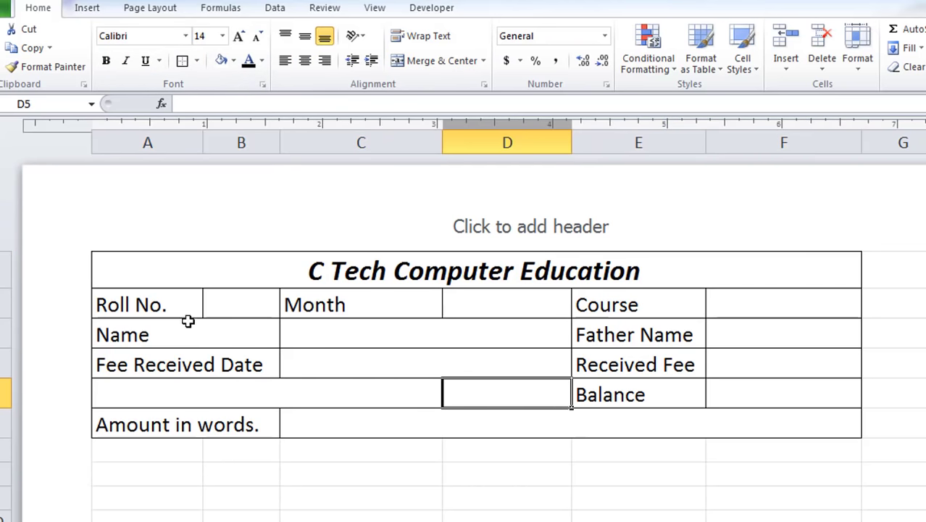
left_click(225, 308)
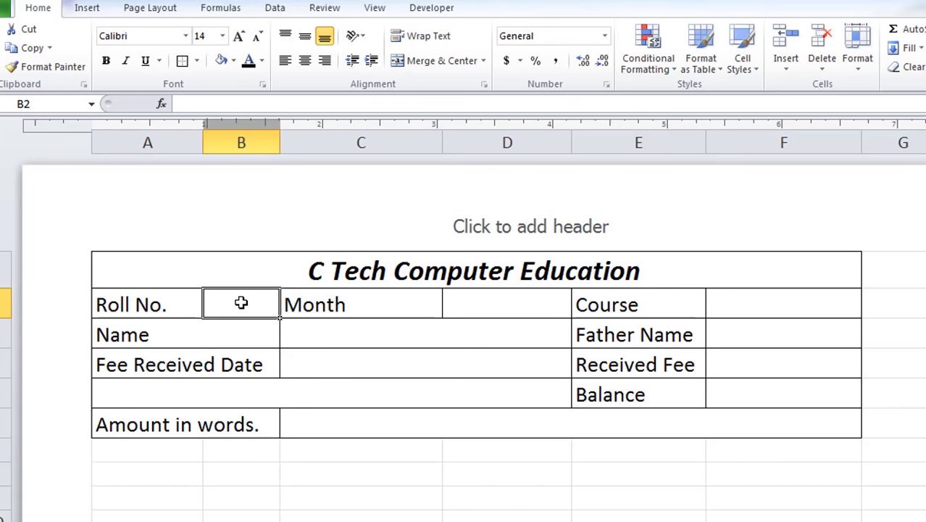
Enter 'Sign' followed by a dotted line in cell E8.
left_click(618, 469)
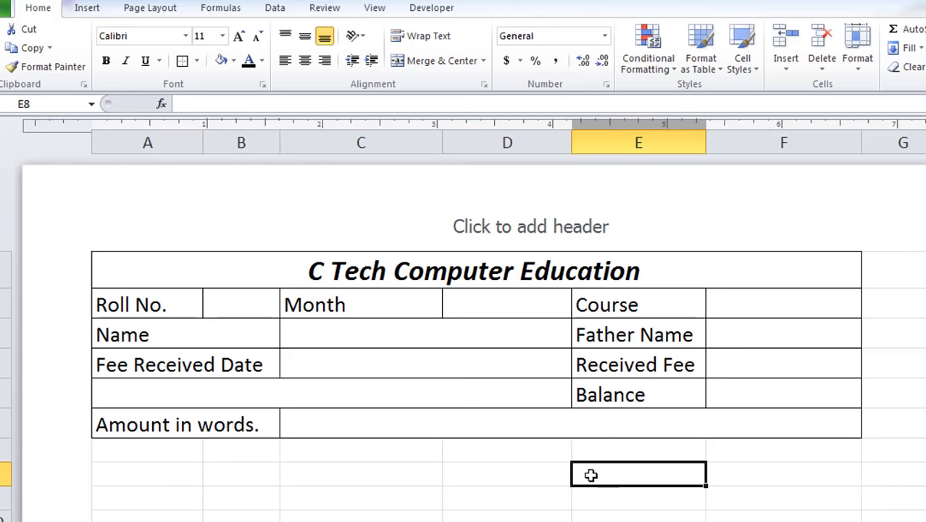
type("Sign..............................")
key("Return")
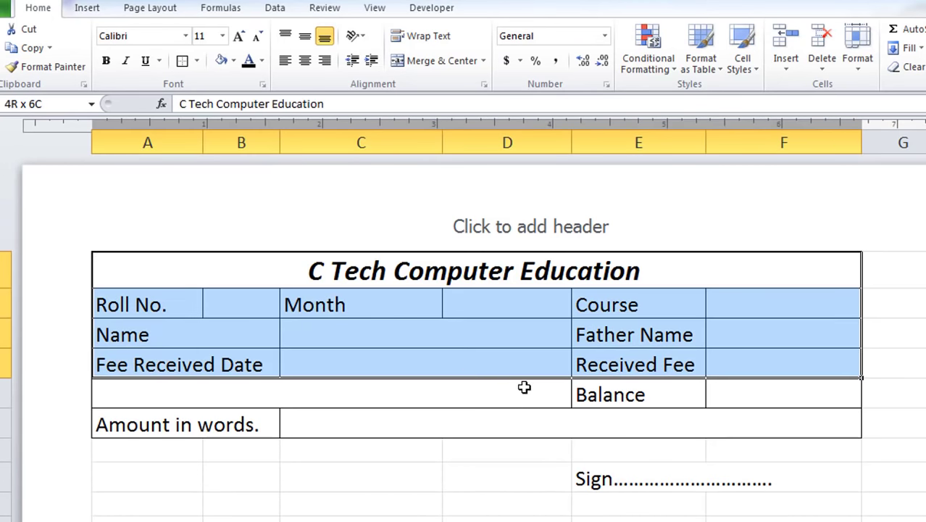
Enclose the whole receipt A1:F9 in a thick box border.
left_click_drag(98, 257, 601, 504)
left_click(196, 61)
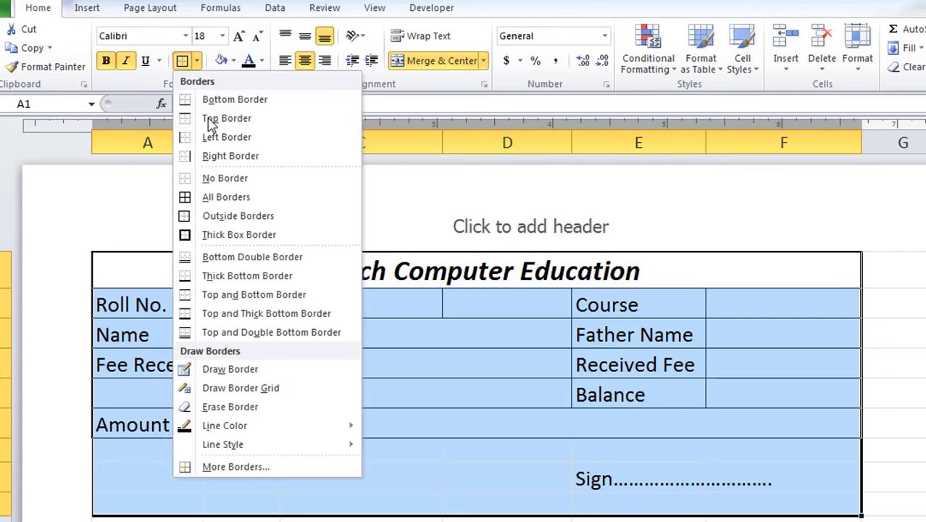
left_click(237, 238)
left_click(425, 516)
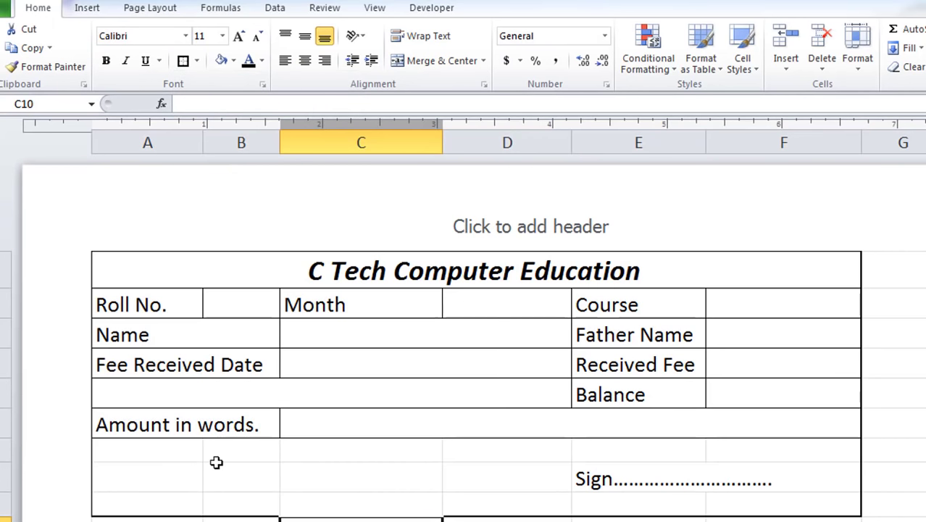
left_click_drag(196, 453, 770, 500)
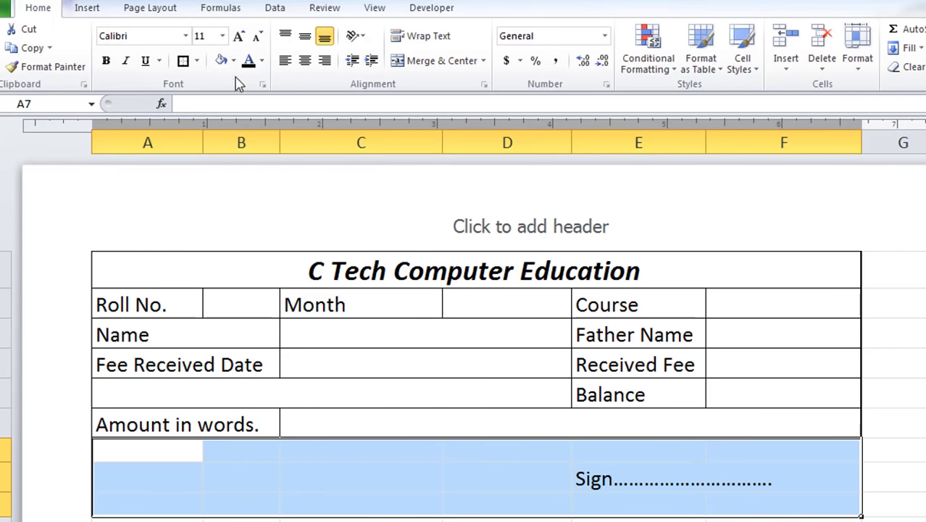
left_click(332, 517)
left_click(240, 306)
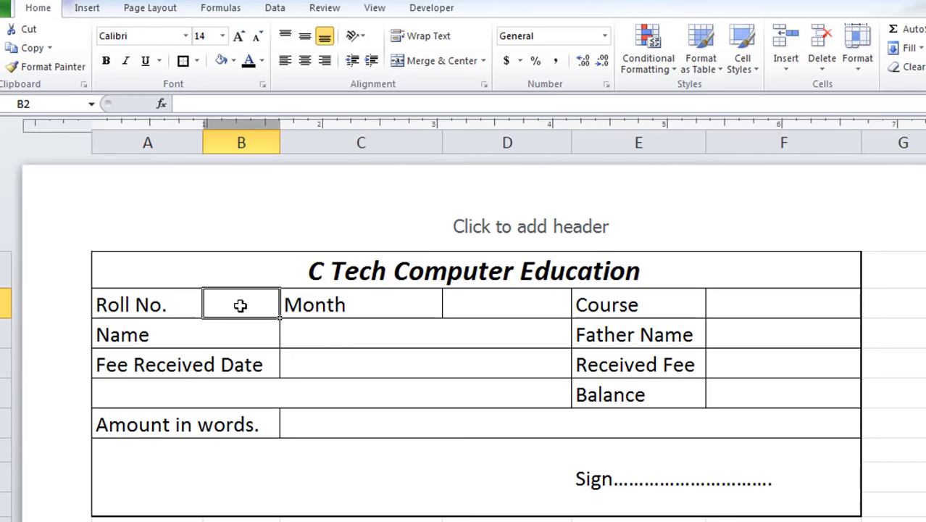
left_click(272, 10)
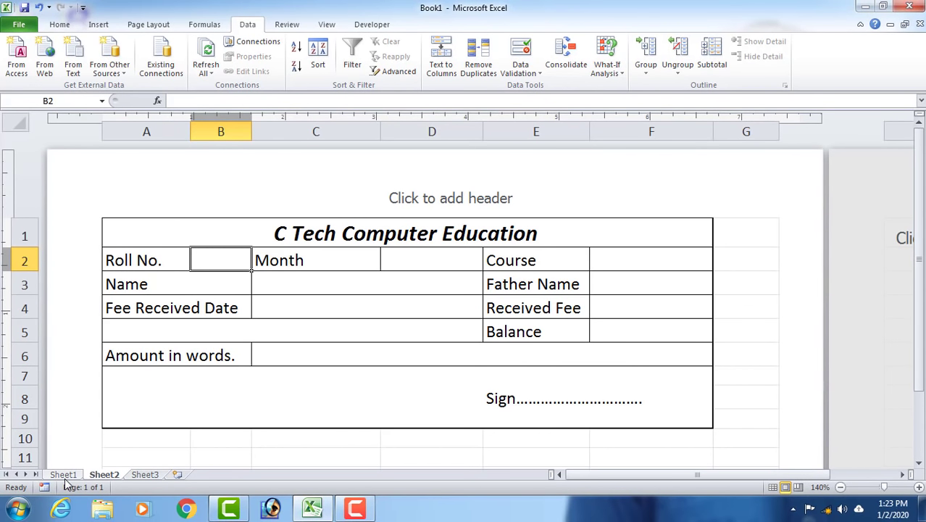
Define the name ROLL for roll numbers A3:A7 on Sheet1, then return to Sheet2.
left_click(220, 404)
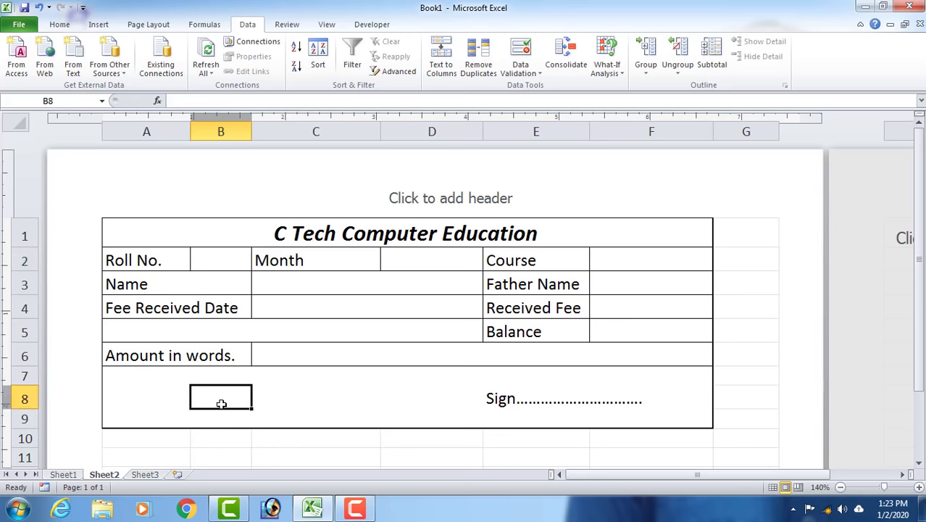
left_click(63, 475)
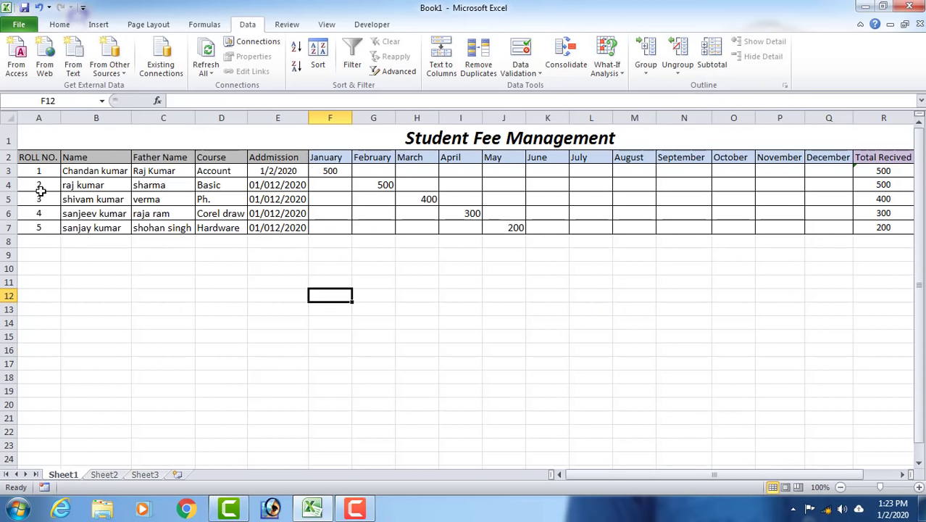
mouse_move(42, 172)
left_mouse_down()
mouse_move(42, 278)
mouse_move(41, 229)
left_mouse_up()
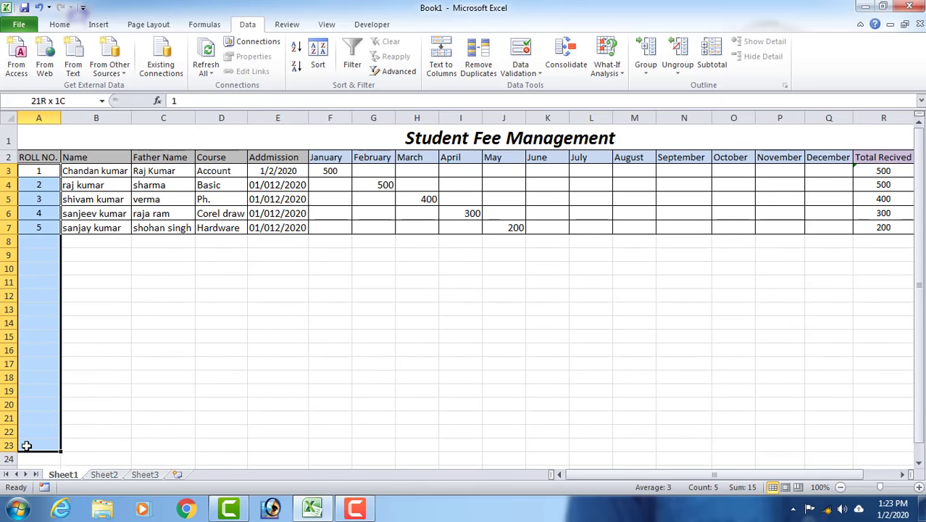
left_click_drag(42, 229, 29, 233)
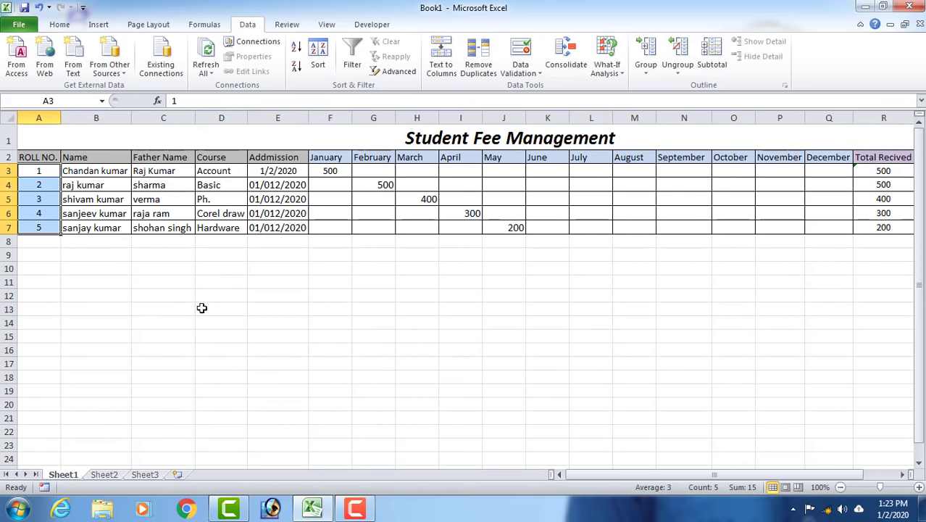
left_click(204, 24)
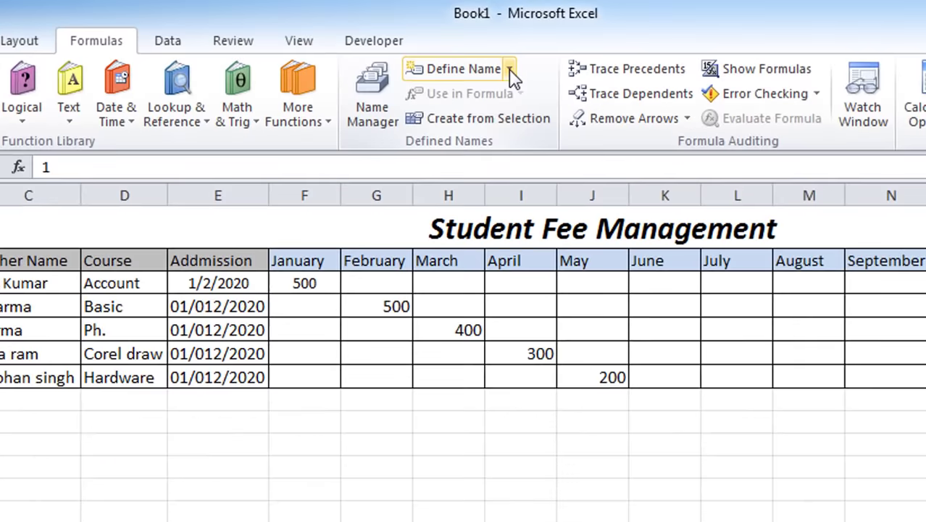
left_click(458, 45)
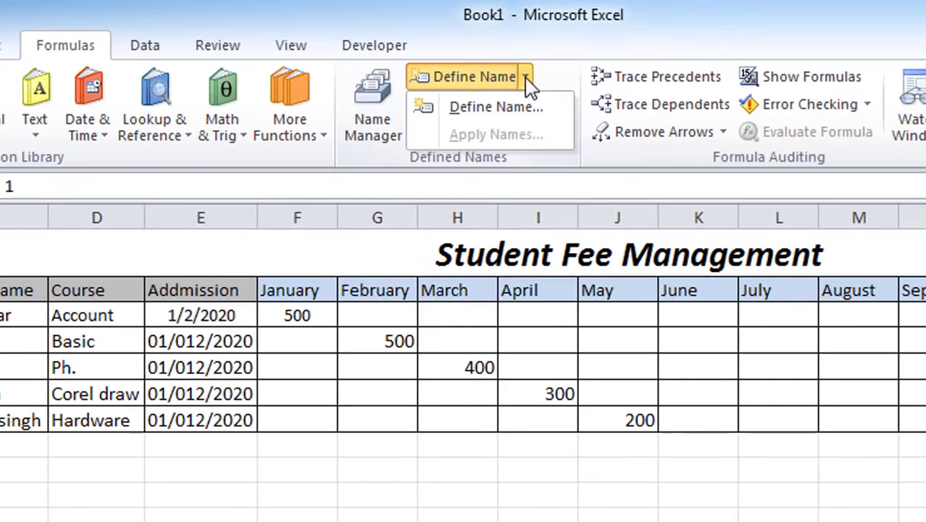
left_click(514, 114)
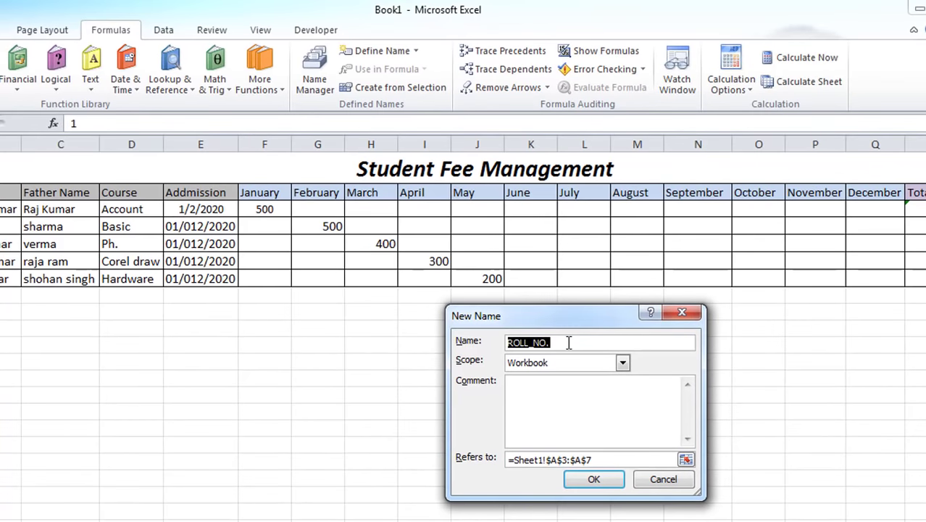
type("ROLL")
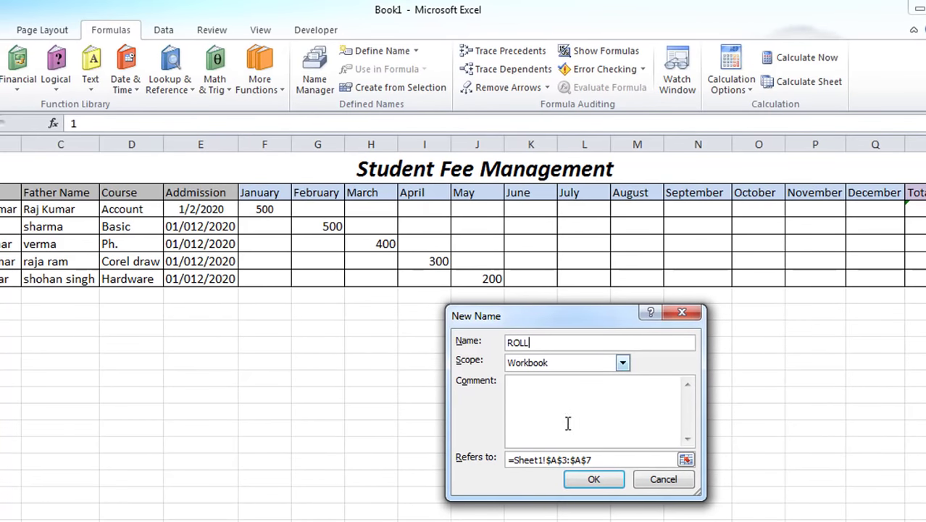
left_click(585, 481)
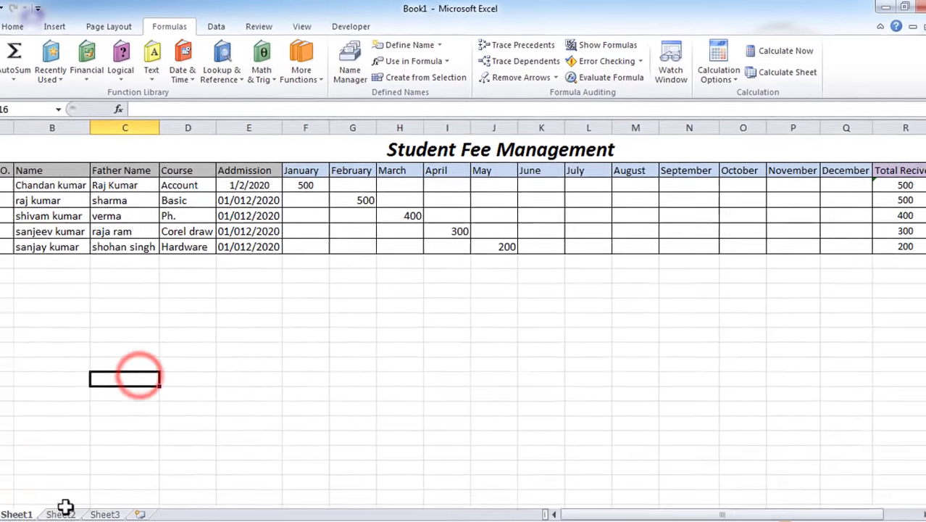
left_click(104, 474)
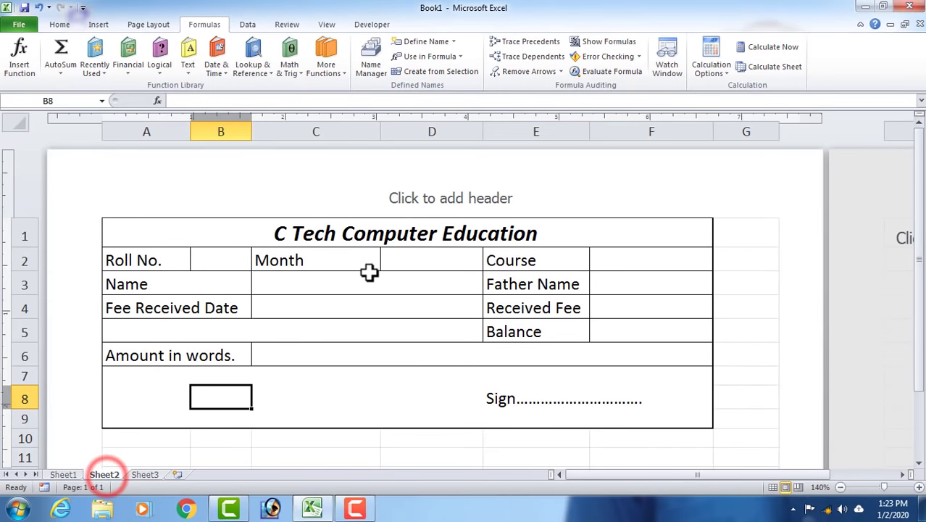
left_click(437, 259)
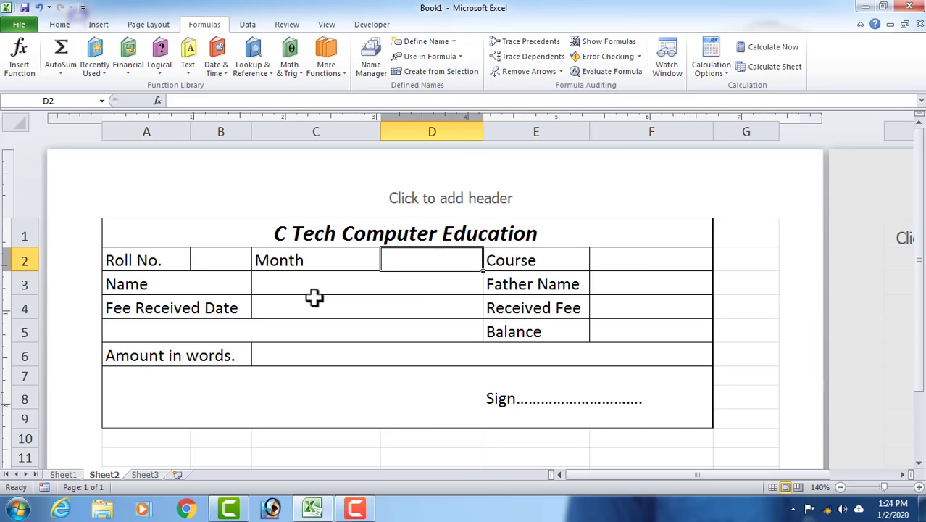
Define the name 'month' for Sheet1's January–December headings F2:Q2, then return to Sheet2.
left_click(63, 475)
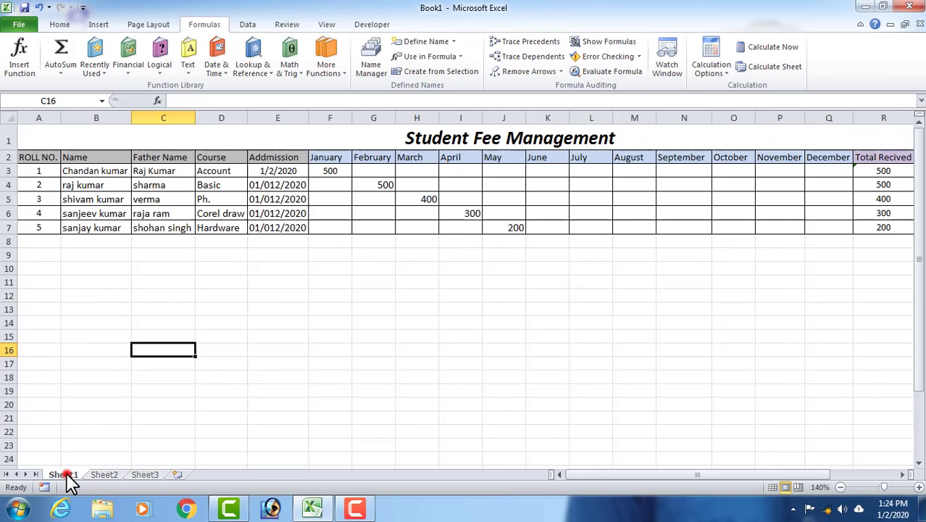
left_click_drag(330, 158, 830, 159)
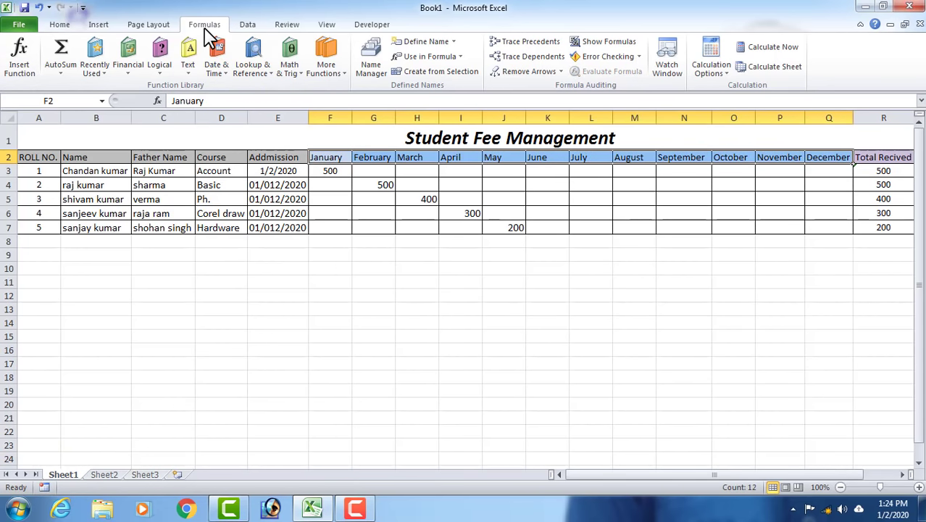
left_click(454, 41)
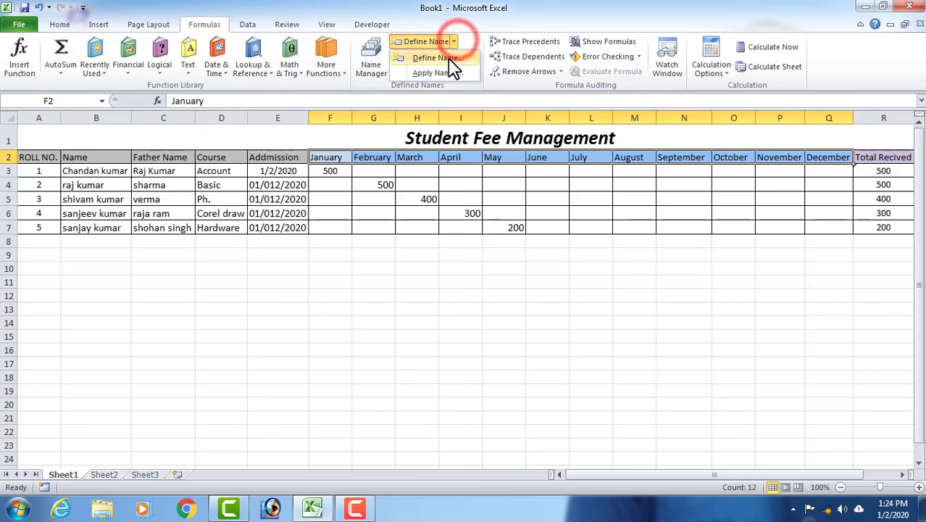
left_click(451, 59)
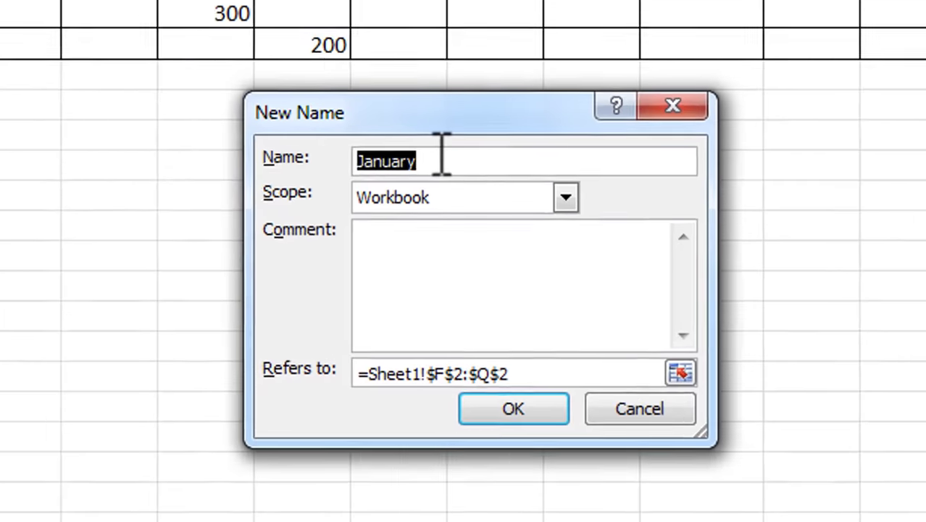
type("month")
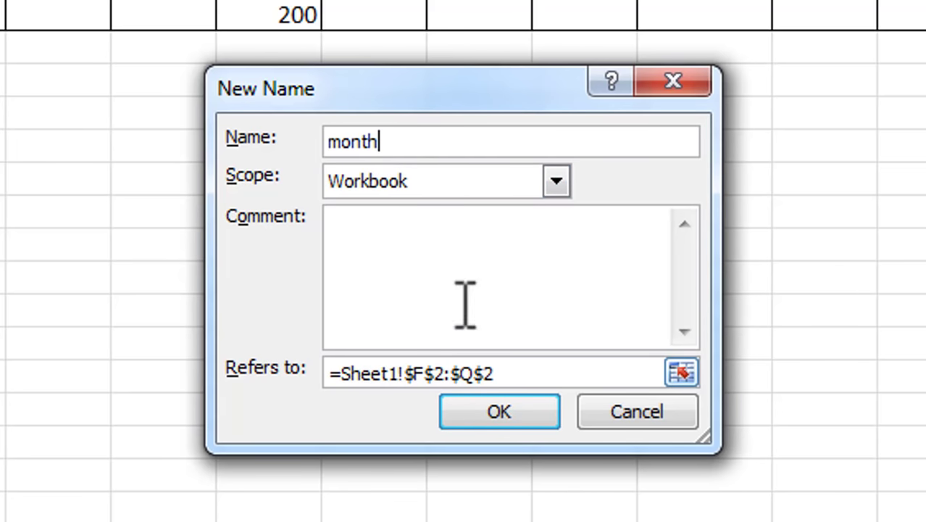
left_click(470, 413)
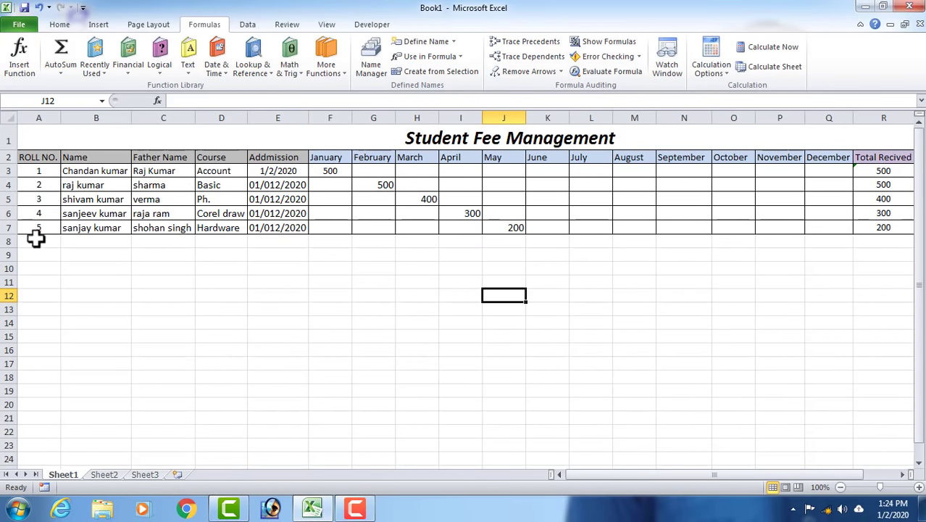
left_click(104, 476)
Add list data validation to B2 using the ROLL roll-number list.
left_click(211, 263)
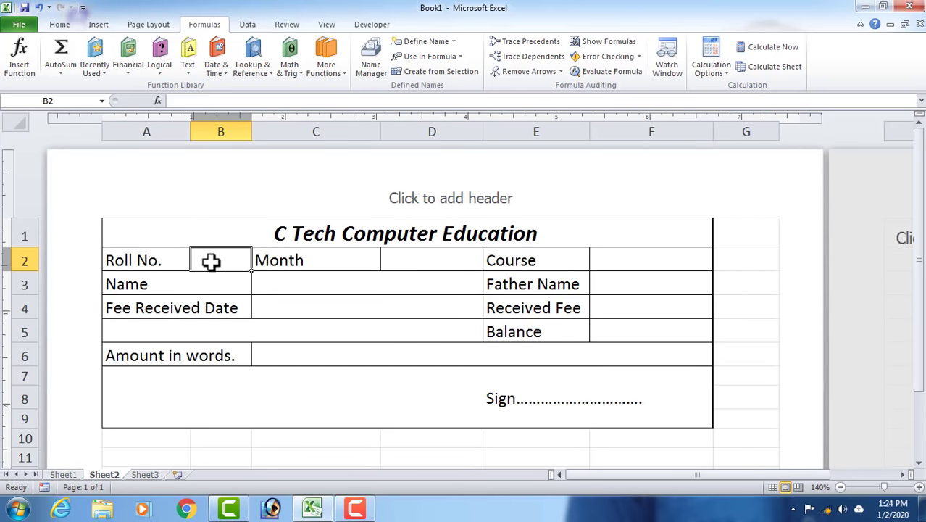
left_click(254, 24)
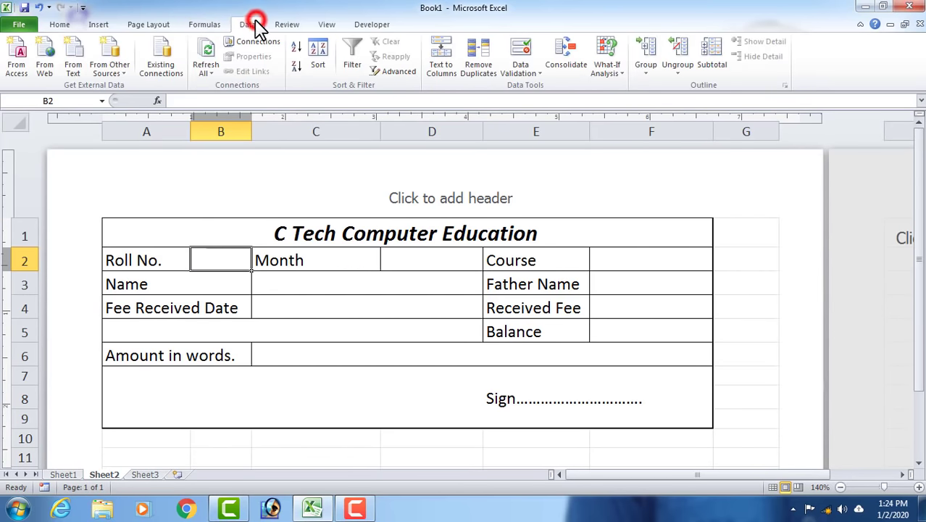
left_click(525, 74)
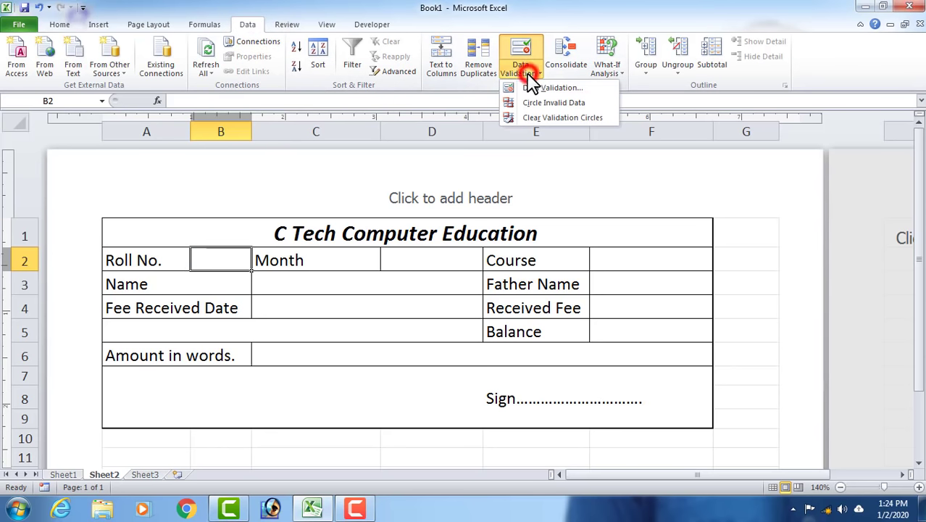
left_click(552, 89)
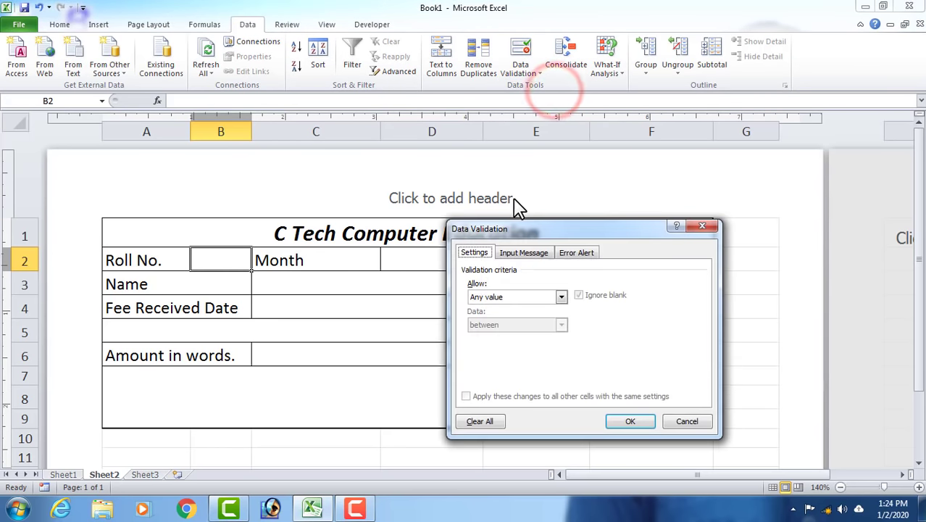
left_click_drag(510, 227, 581, 196)
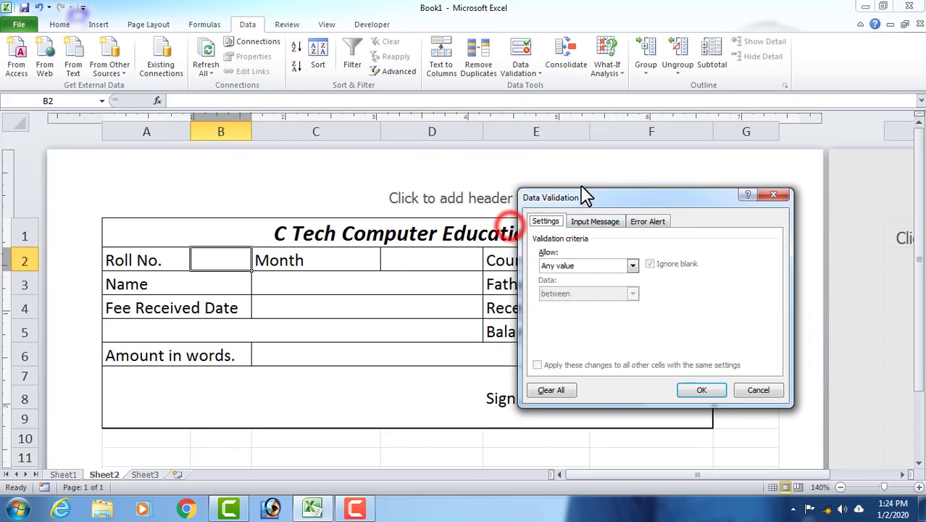
left_click(632, 267)
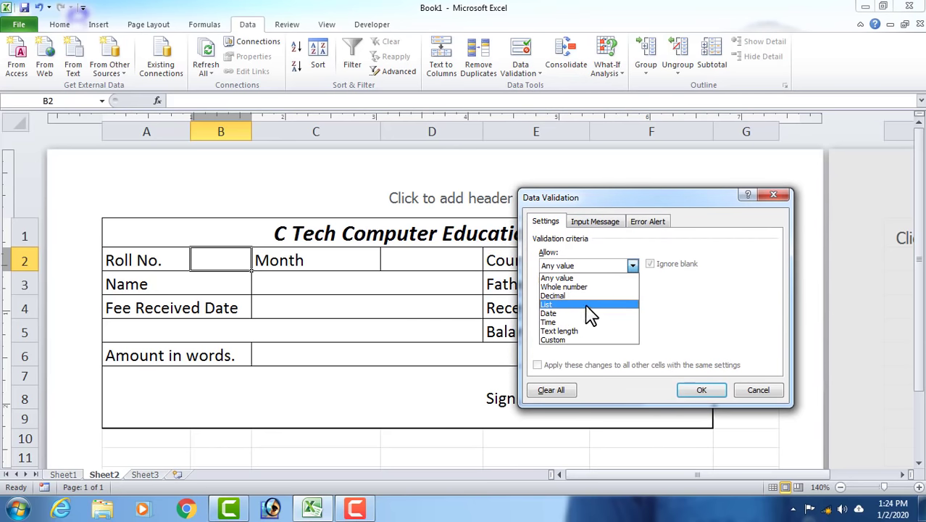
left_click(562, 305)
left_click(568, 322)
type("=")
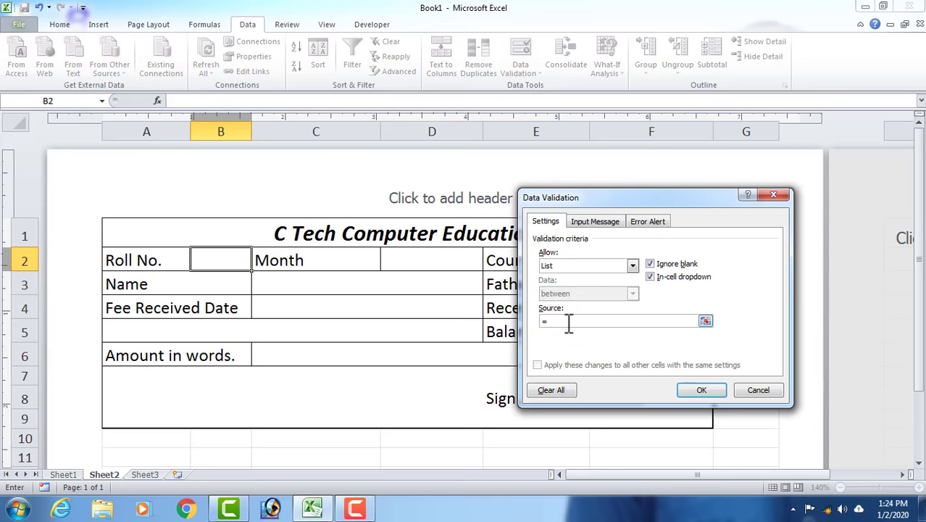
type("roll")
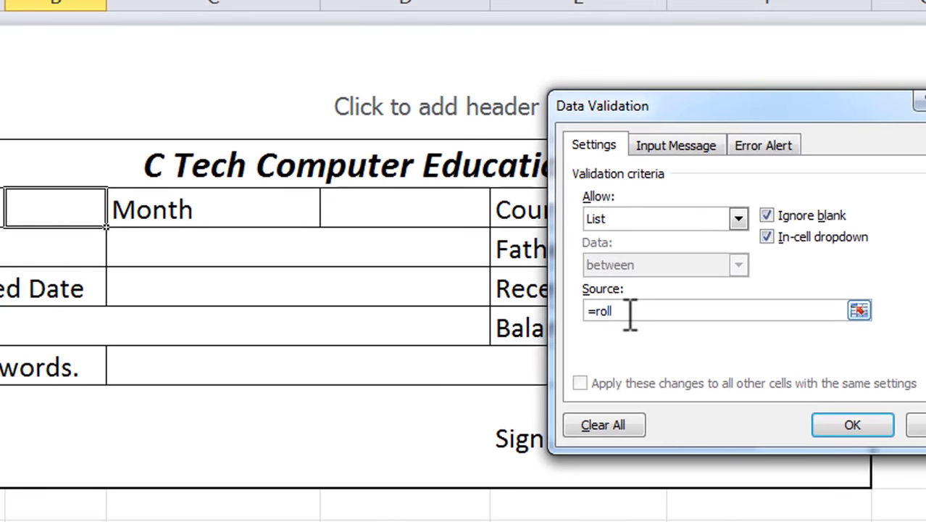
left_click(859, 426)
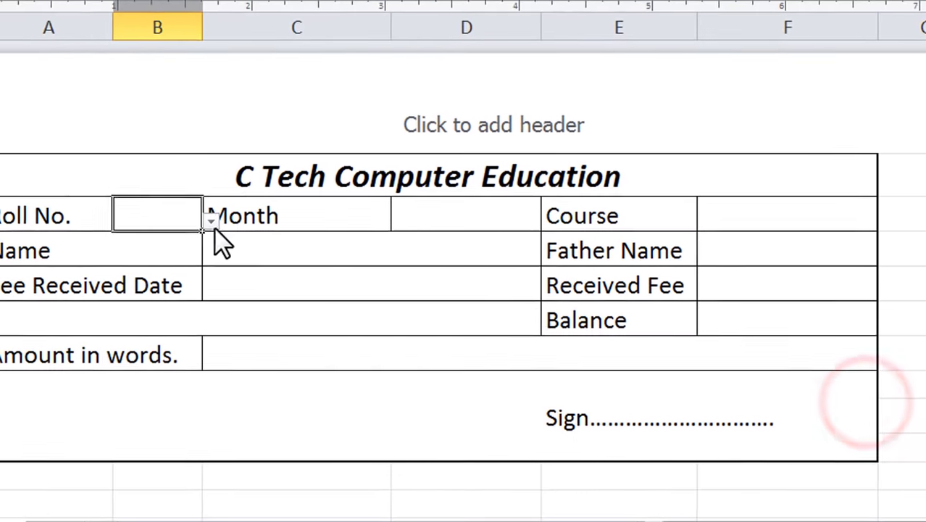
left_click(212, 219)
left_click(186, 210)
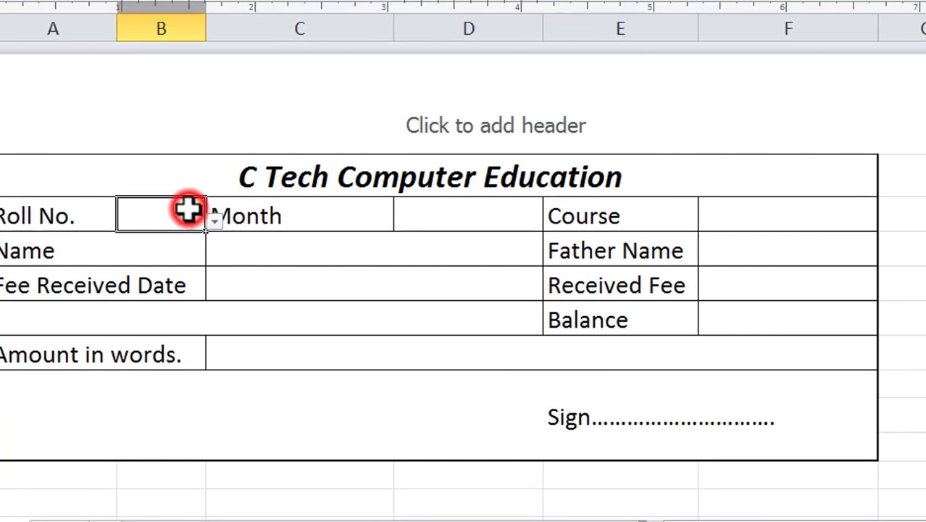
Add list data validation to D2 so it offers the month names.
left_click(467, 216)
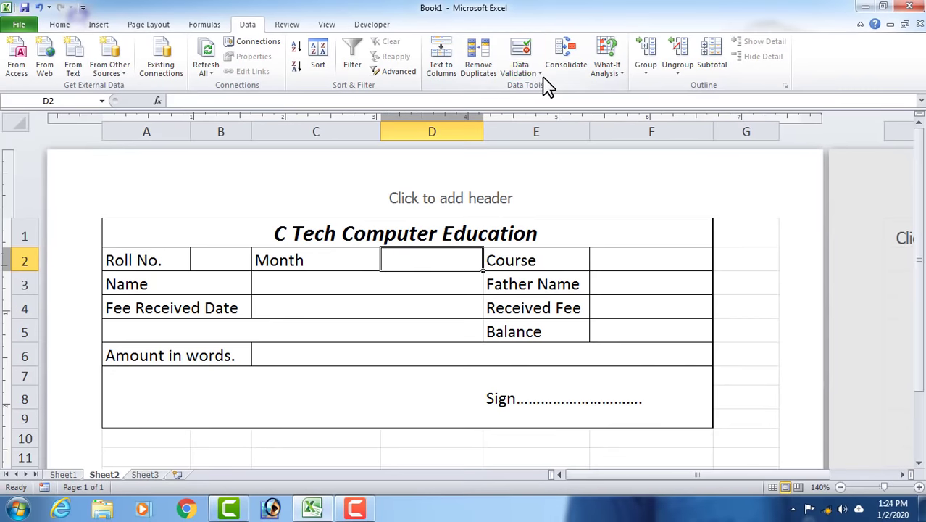
left_click(520, 69)
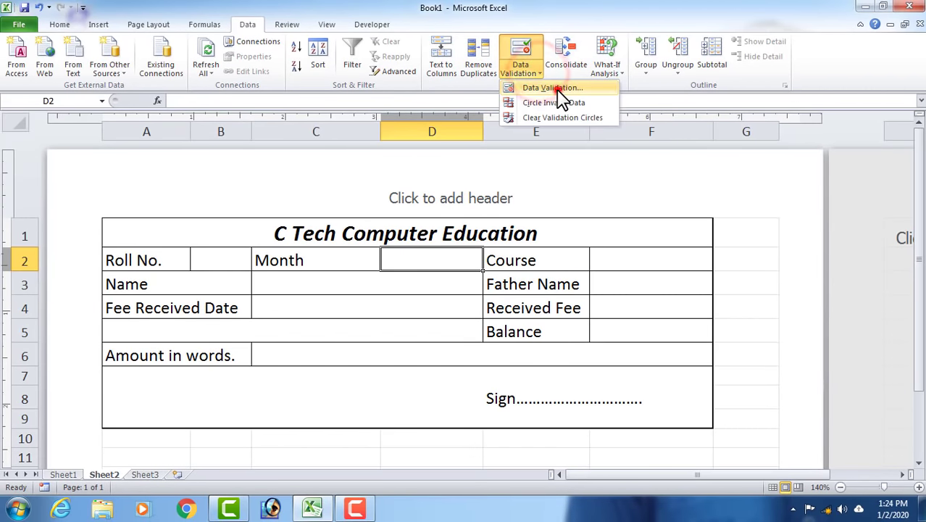
left_click(557, 89)
left_click(632, 265)
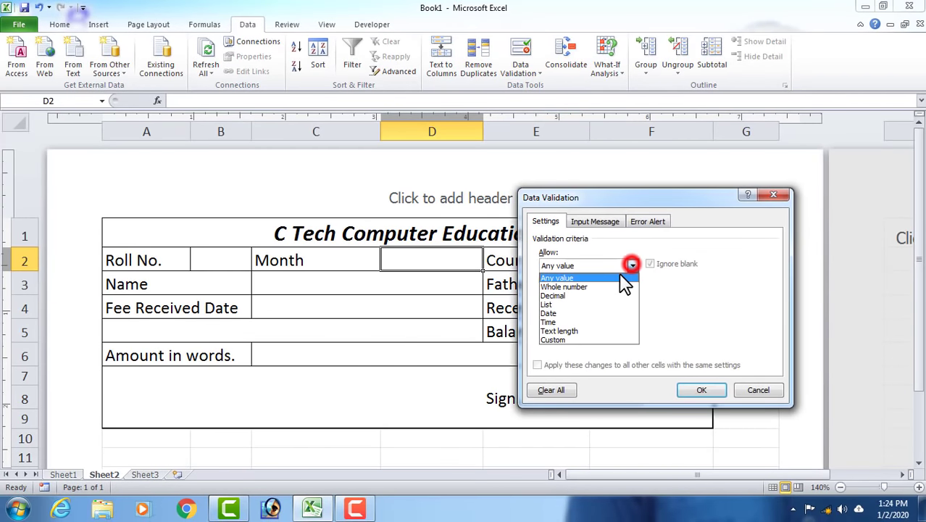
left_click(580, 304)
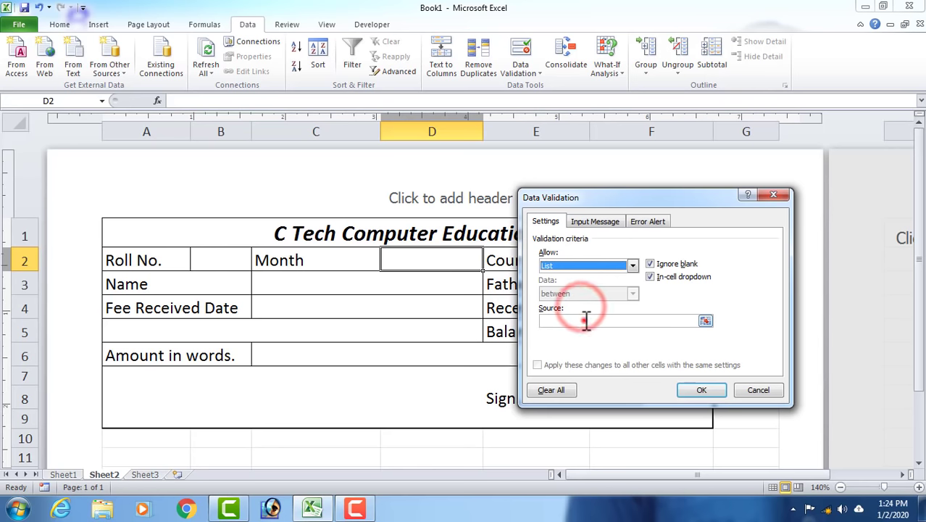
left_click(585, 321)
type("=month")
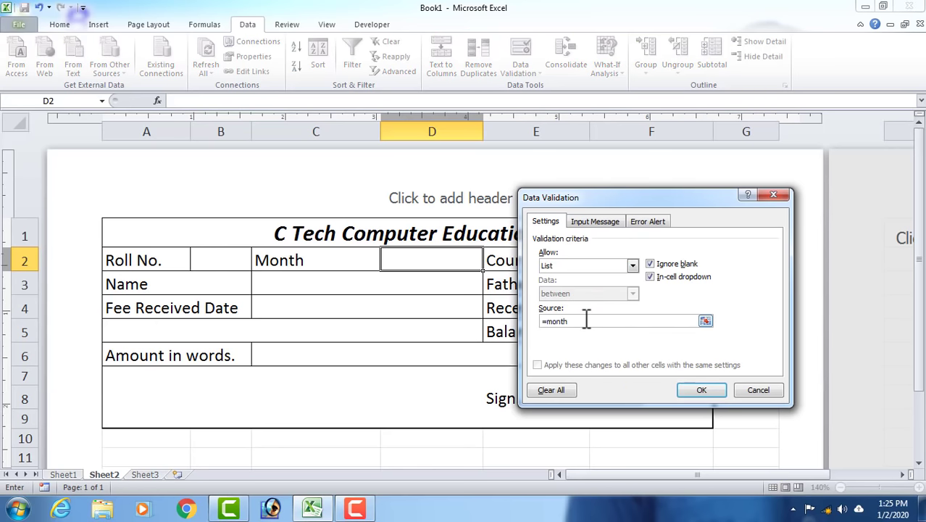
left_click(701, 389)
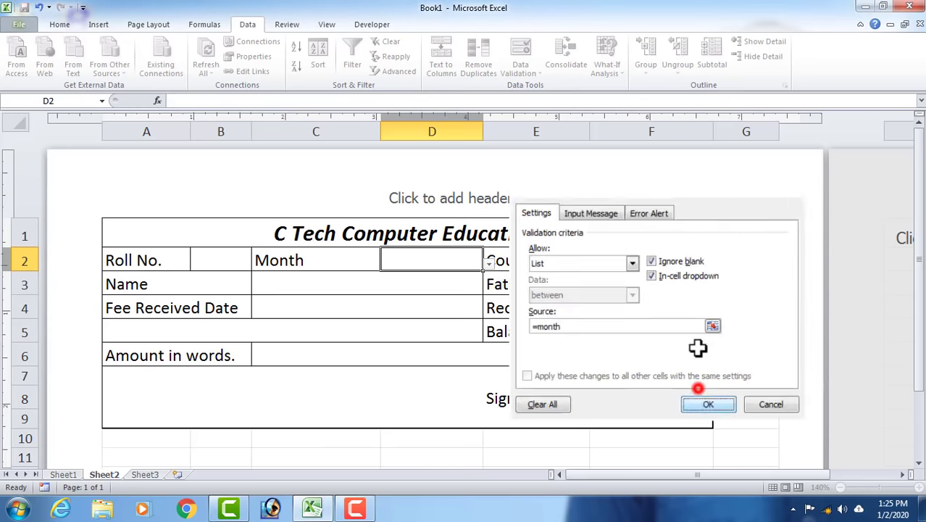
left_click(490, 264)
Choose January as the receipt month in D2.
left_click(488, 321)
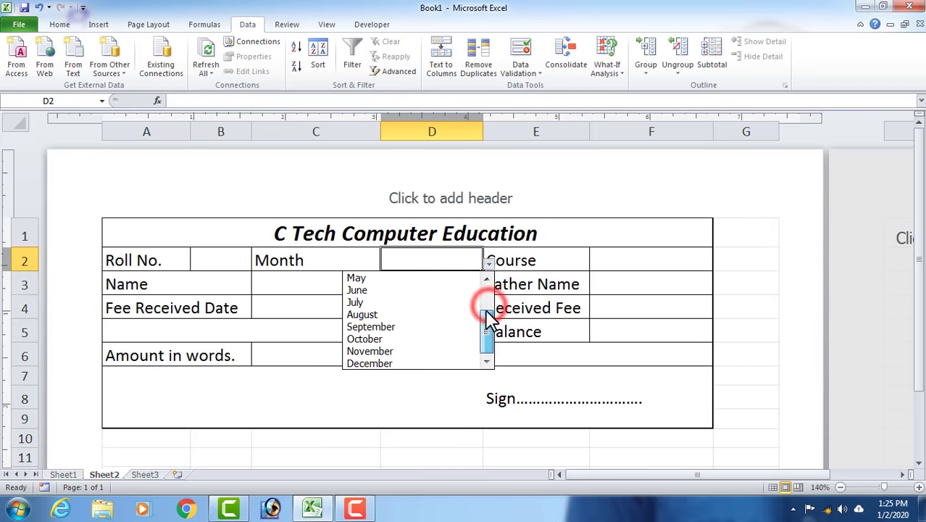
left_click(488, 311)
left_click(450, 277)
Choose roll number 2 from B2's dropdown.
left_click(221, 260)
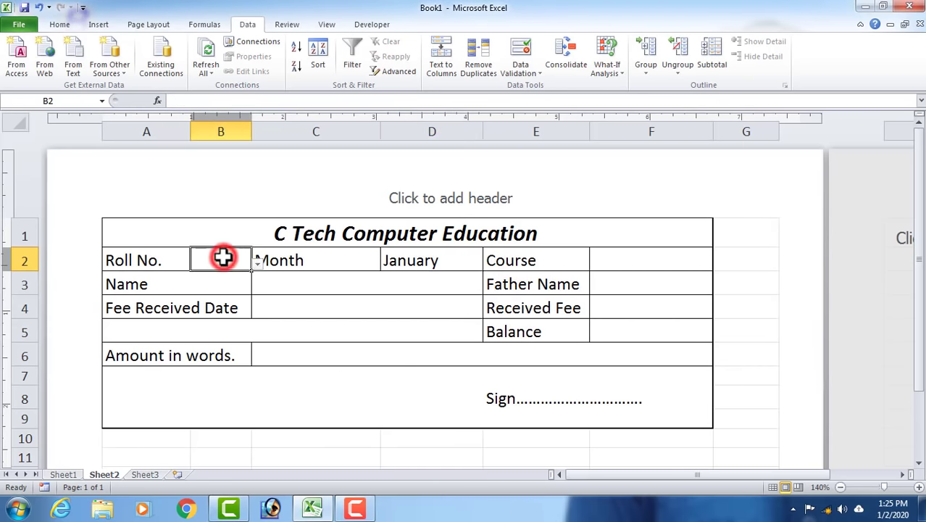
left_click(257, 263)
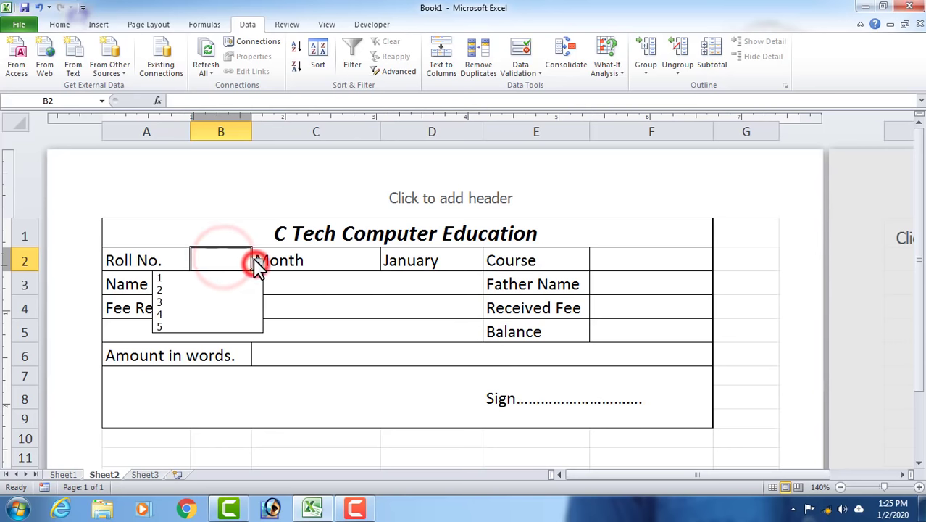
left_click(216, 290)
left_click(340, 287)
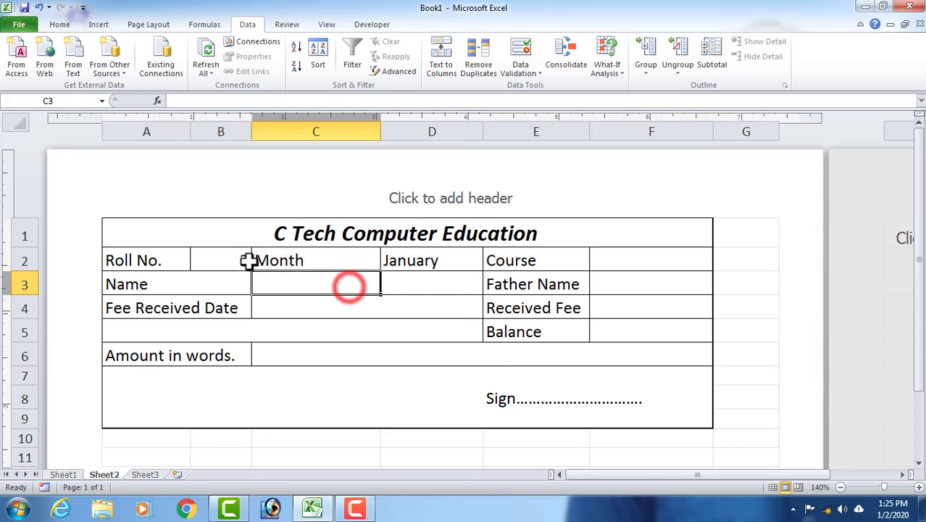
left_click(227, 259)
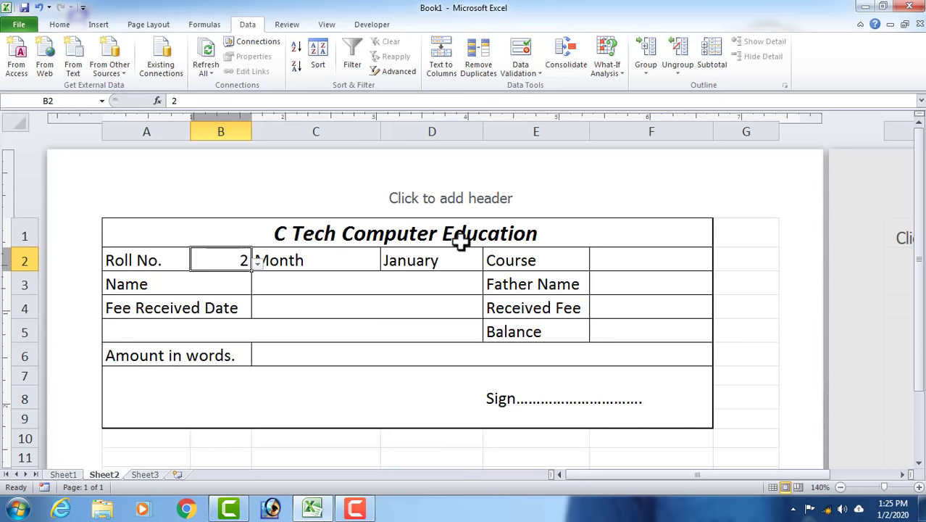
left_click(621, 263)
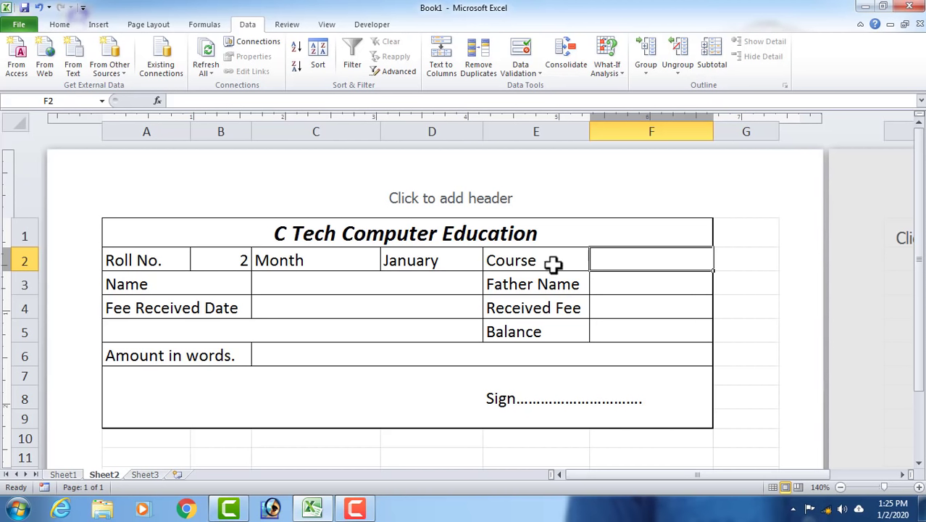
Enter =VLOOKUP(B2,Sheet1!A2:T7,4,0) in F2 so Course shows Basic.
left_click(645, 258)
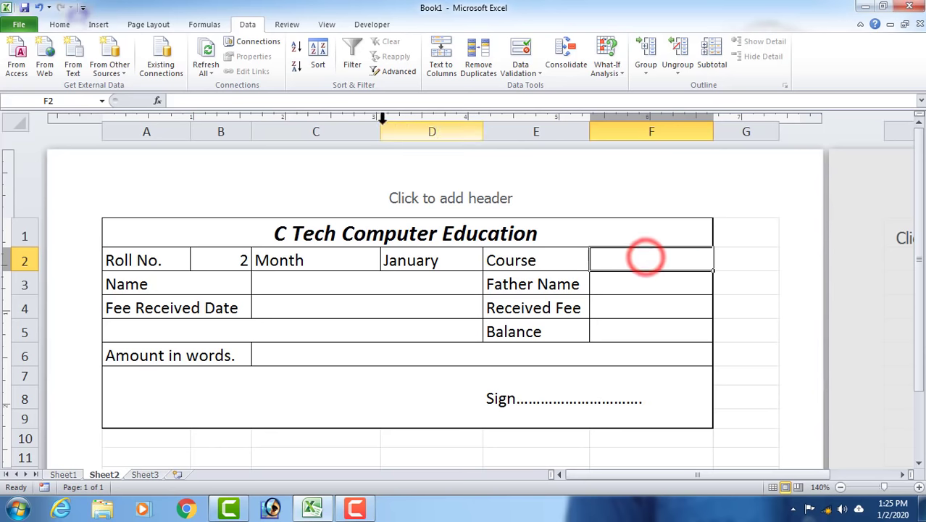
left_click(325, 99)
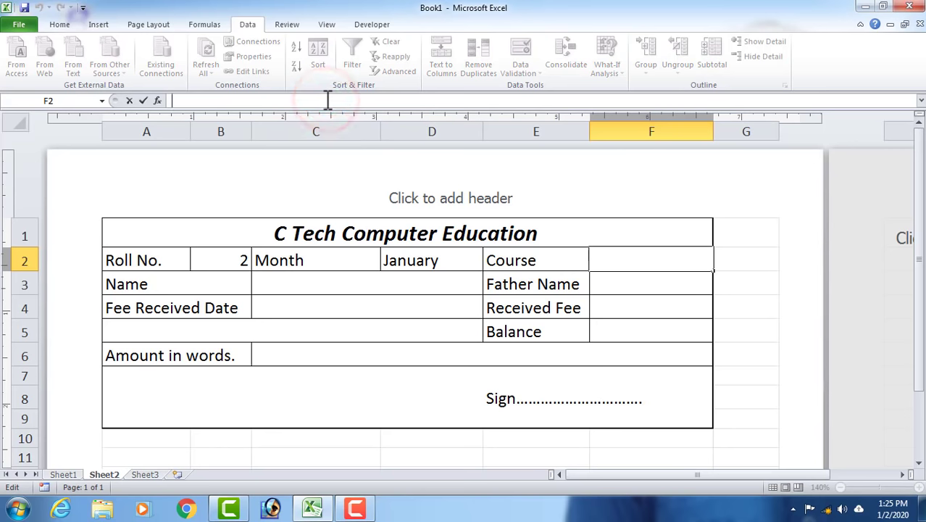
type("=vlookup")
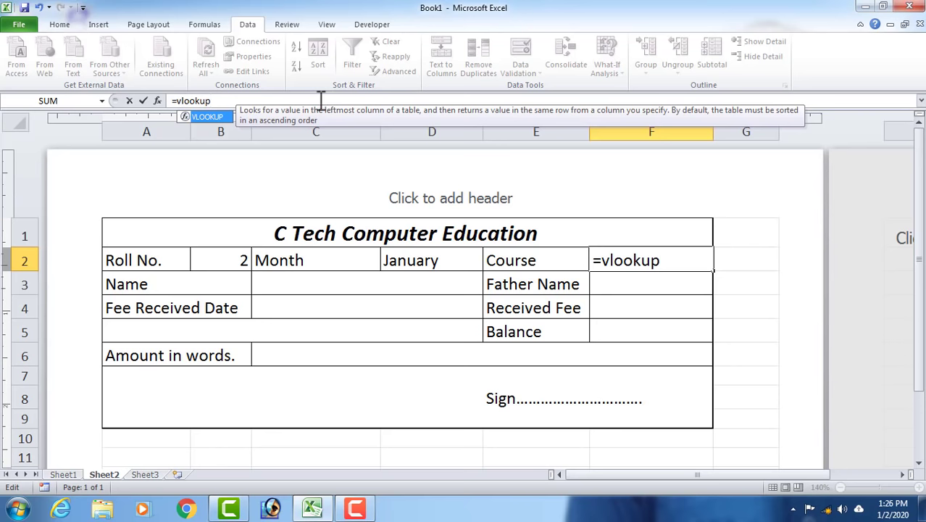
type("(")
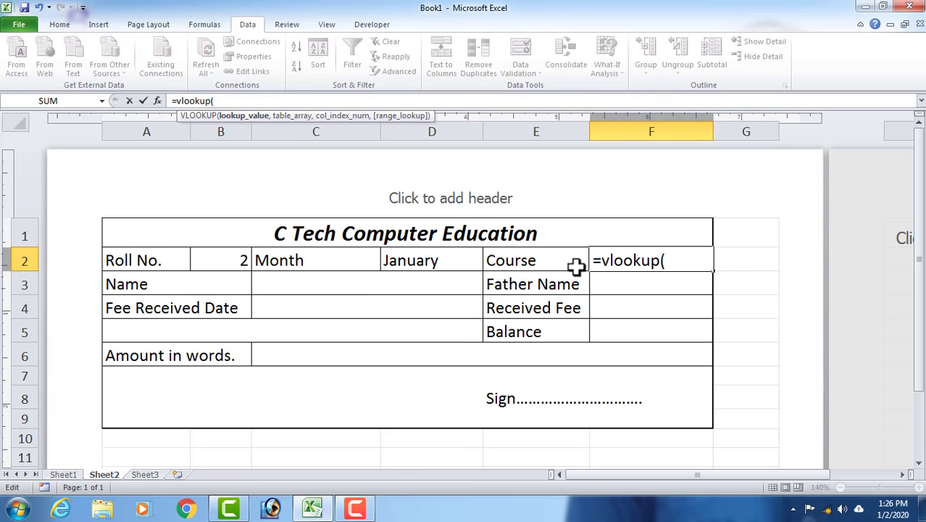
left_click(215, 262)
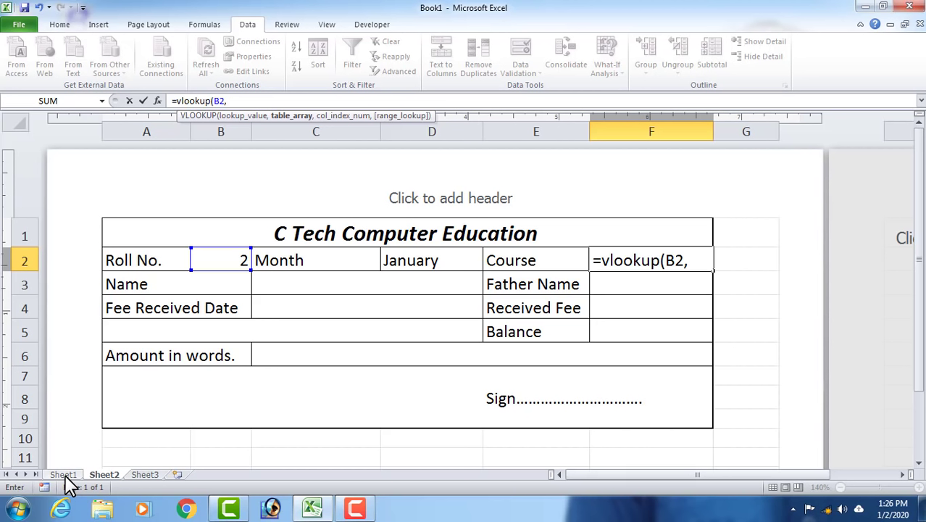
left_click(63, 474)
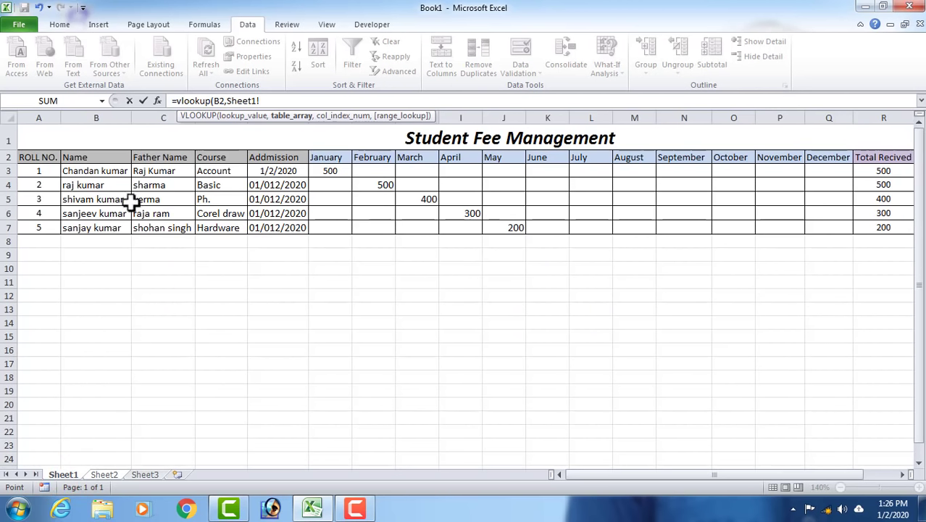
mouse_move(38, 157)
left_mouse_down()
mouse_move(239, 228)
mouse_move(904, 234)
mouse_move(736, 217)
mouse_move(778, 216)
mouse_move(834, 232)
mouse_move(800, 233)
mouse_move(813, 230)
left_mouse_up()
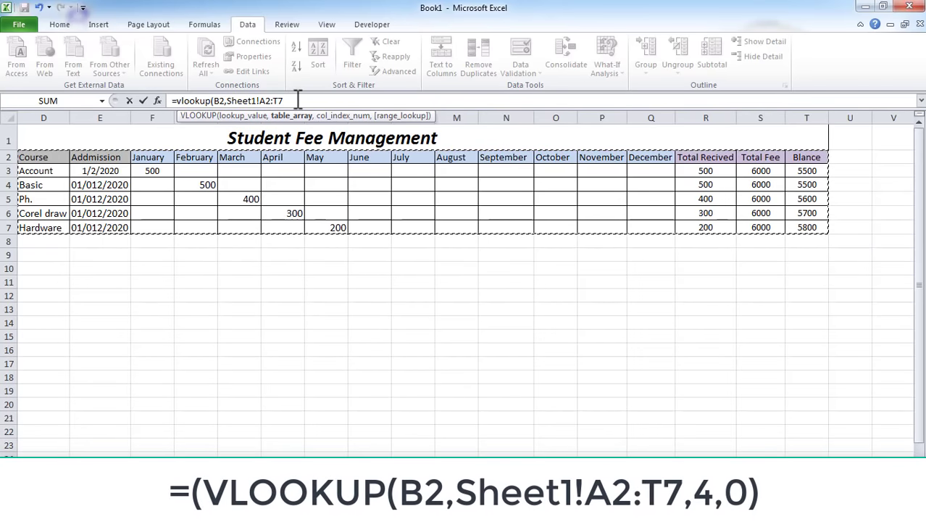
type(",")
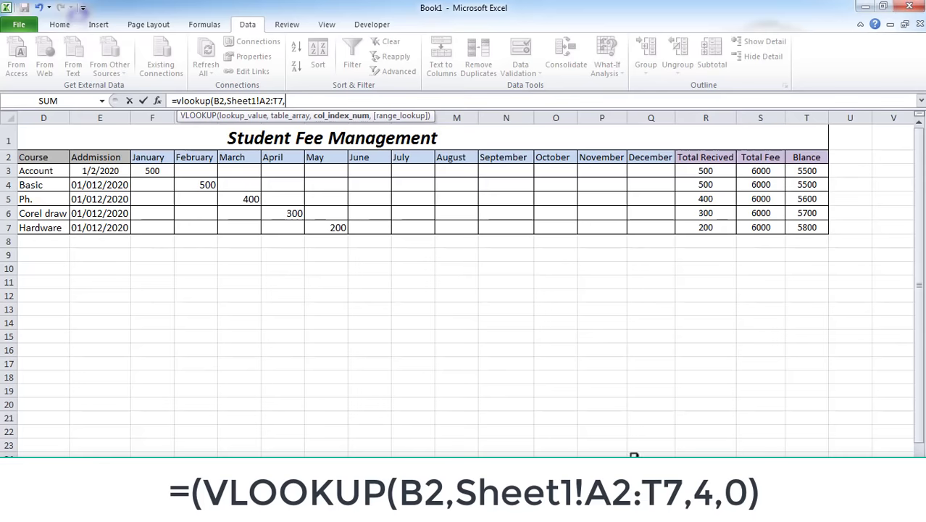
scroll(464, 283, "left", 3)
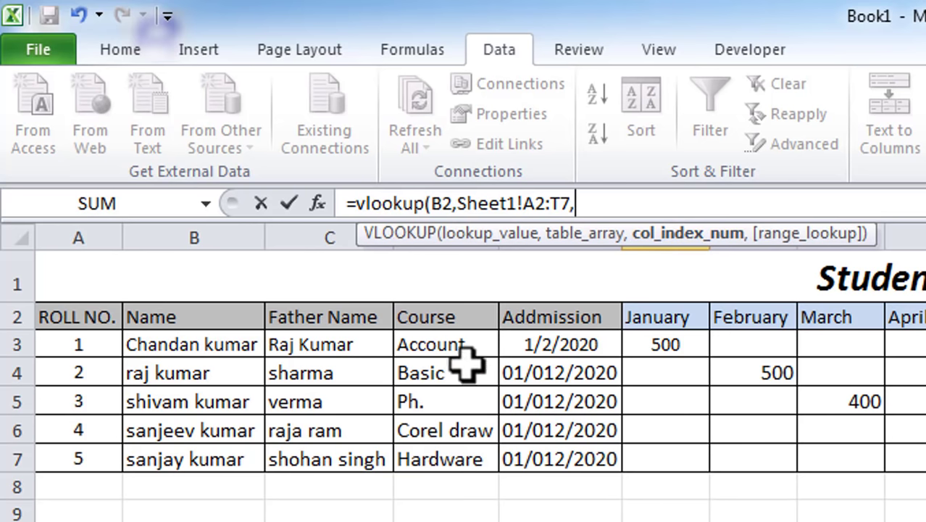
left_click(596, 206)
type("4")
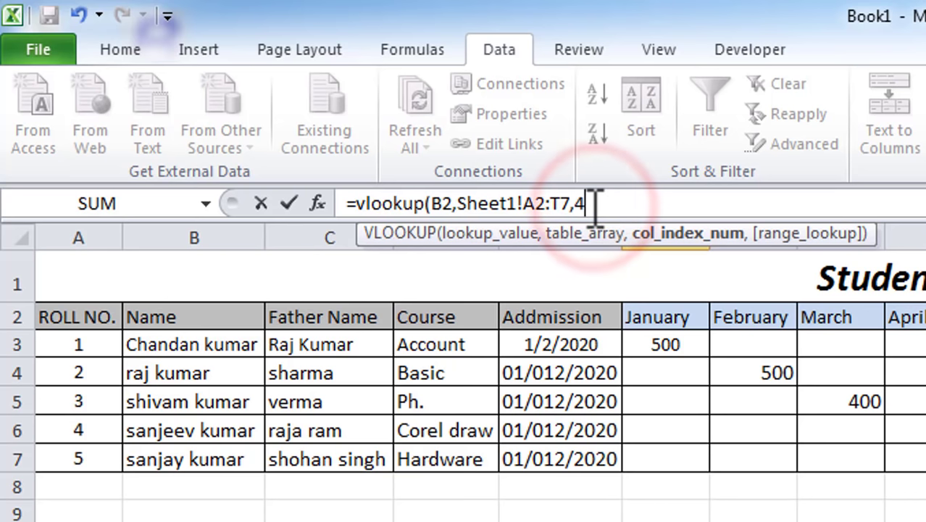
type(",0")
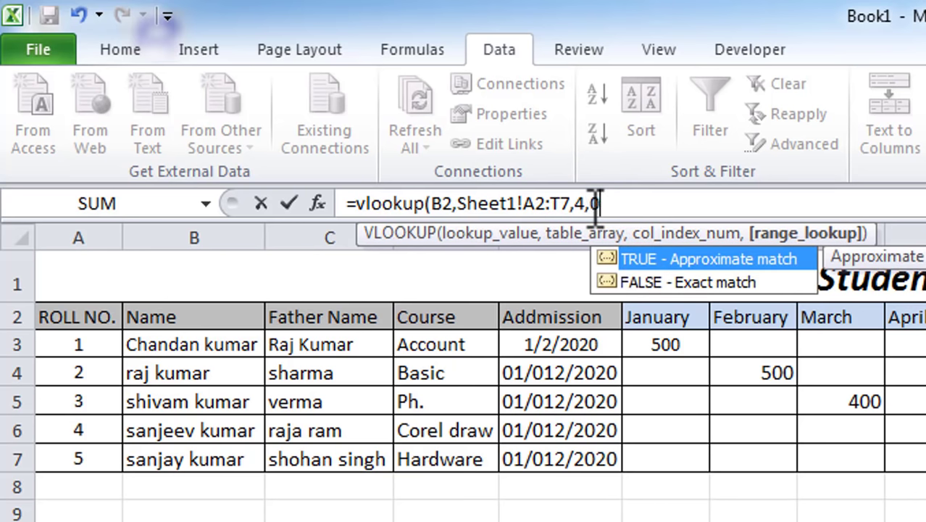
type(")")
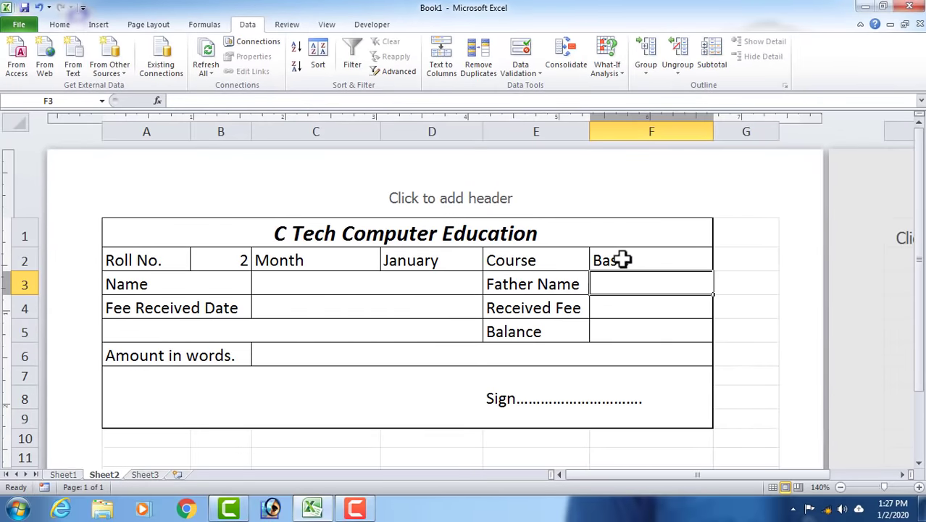
left_click(623, 260)
left_click(73, 474)
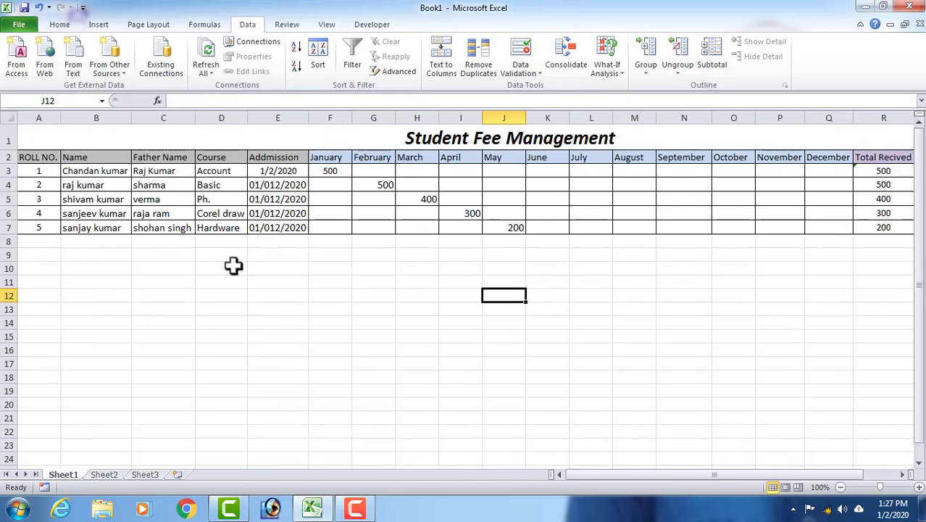
Copy the Course VLOOKUP formula from F2.
left_click(103, 474)
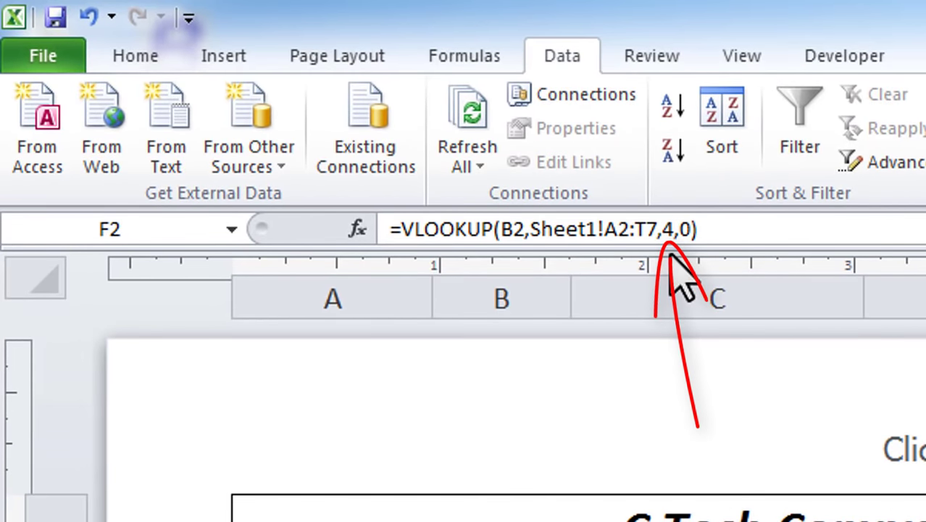
left_click_drag(718, 229, 390, 236)
key("ctrl+c")
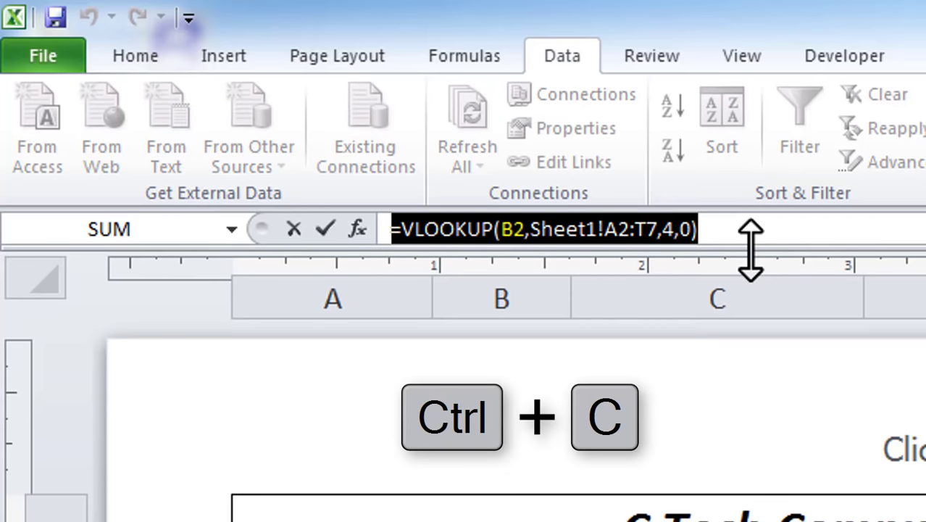
key("Escape")
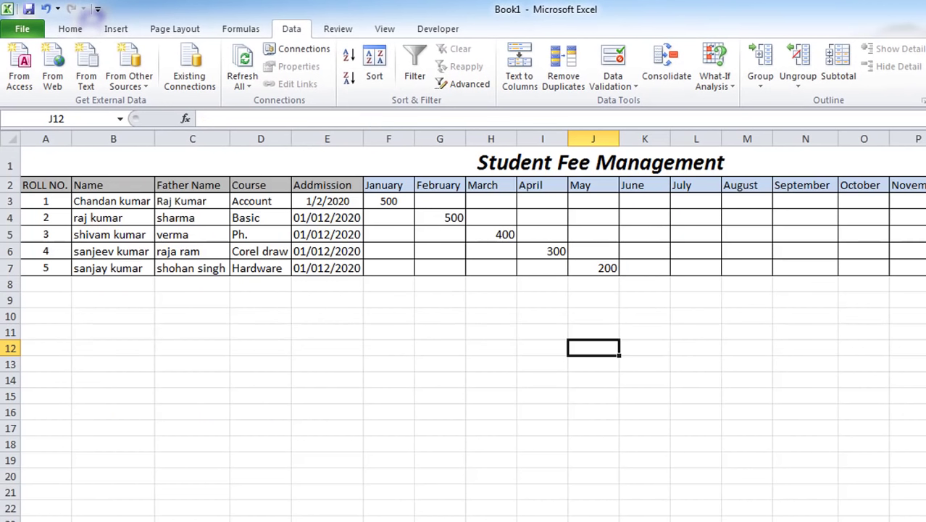
left_click(116, 516)
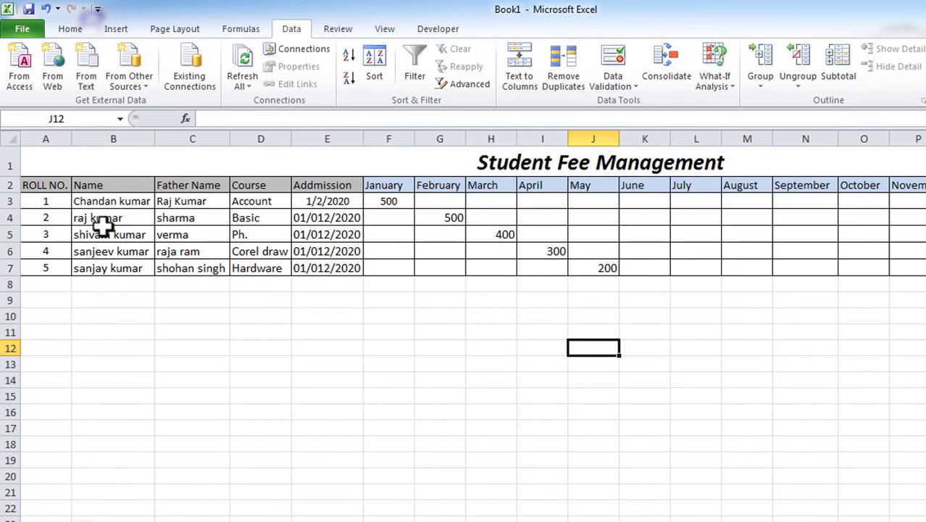
left_click(72, 517)
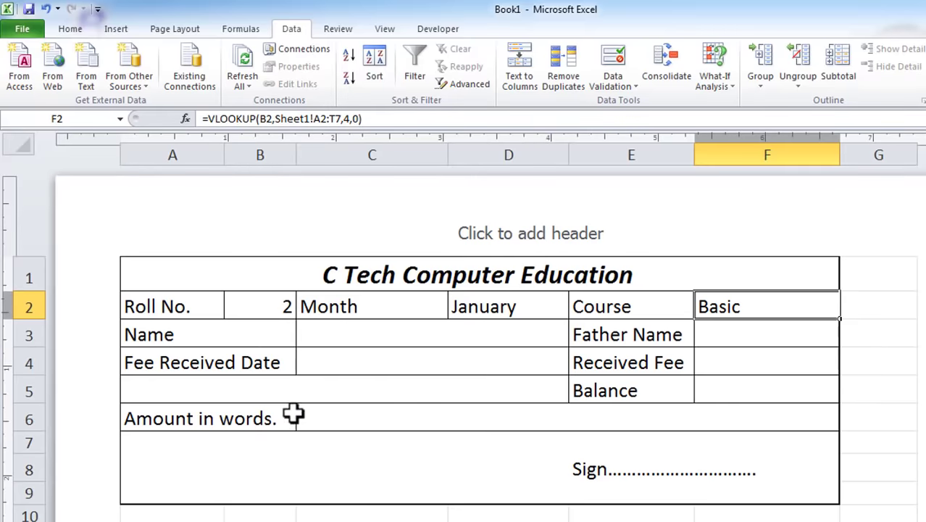
Paste the lookup into Name cell C3 with column index 2.
left_click(331, 325)
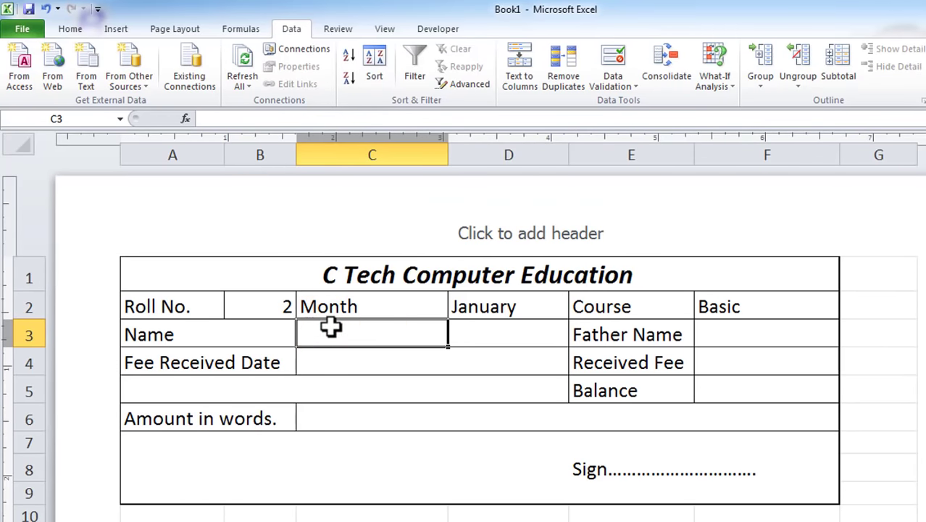
key("ctrl+v")
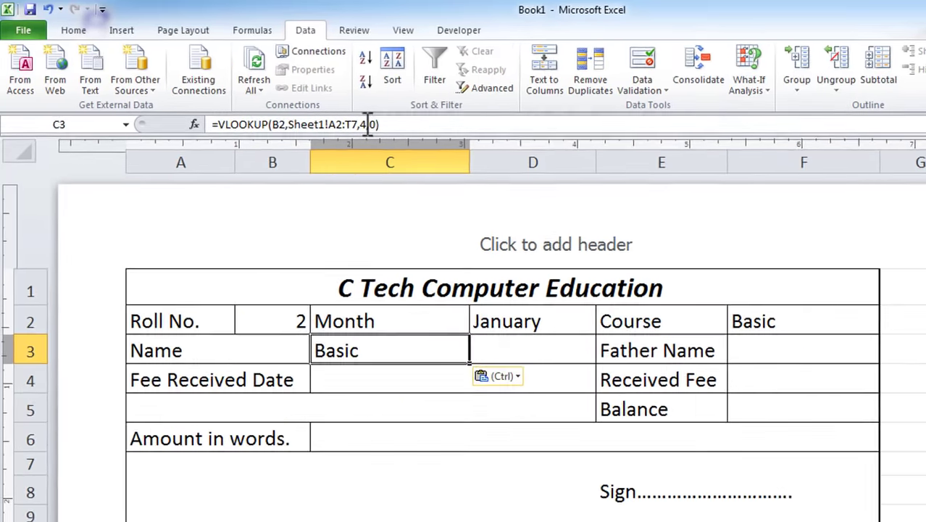
left_click(347, 119)
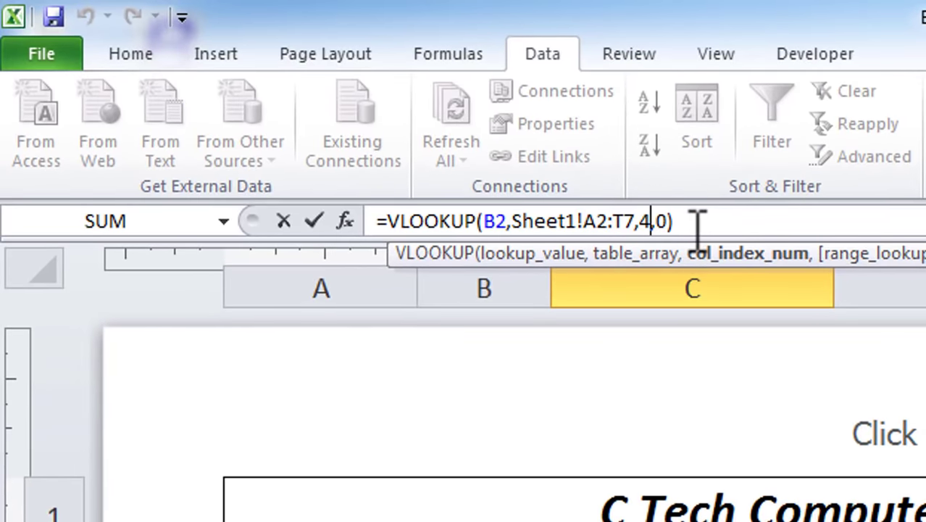
key("BackSpace")
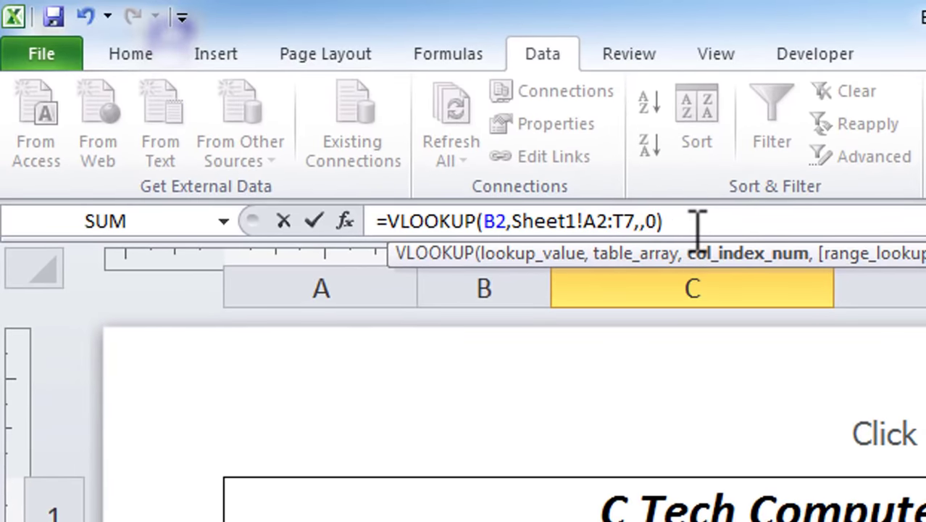
type("2")
key("Return")
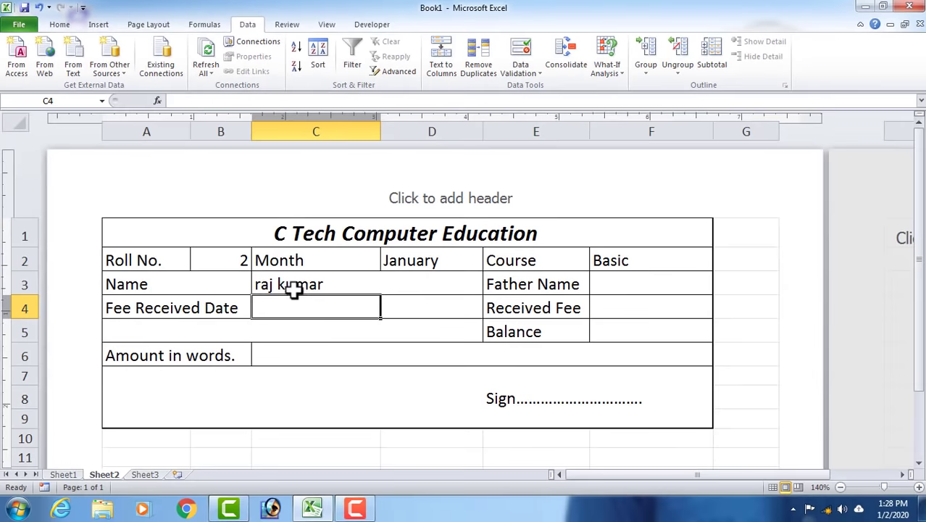
left_click(294, 290)
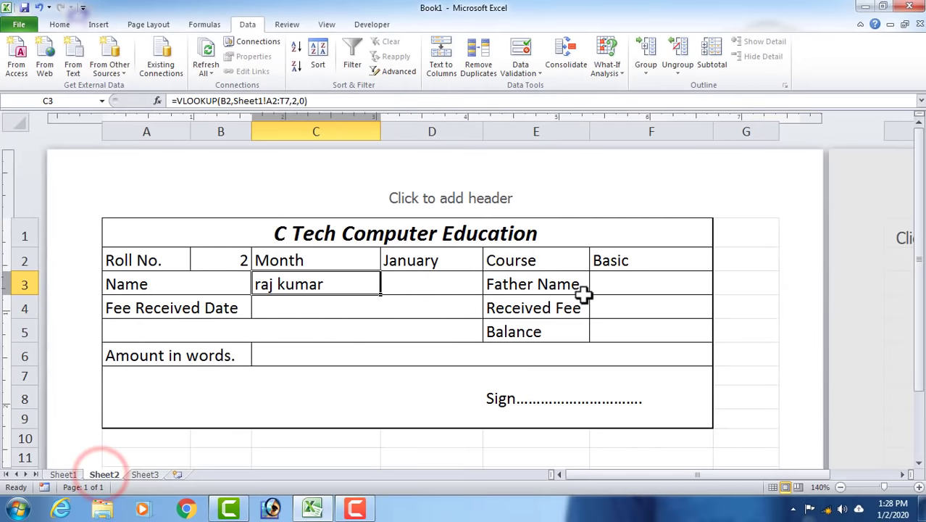
Paste the lookup into Father Name cell F3 with column index 3, showing sharma.
left_click(609, 286)
left_click(365, 102)
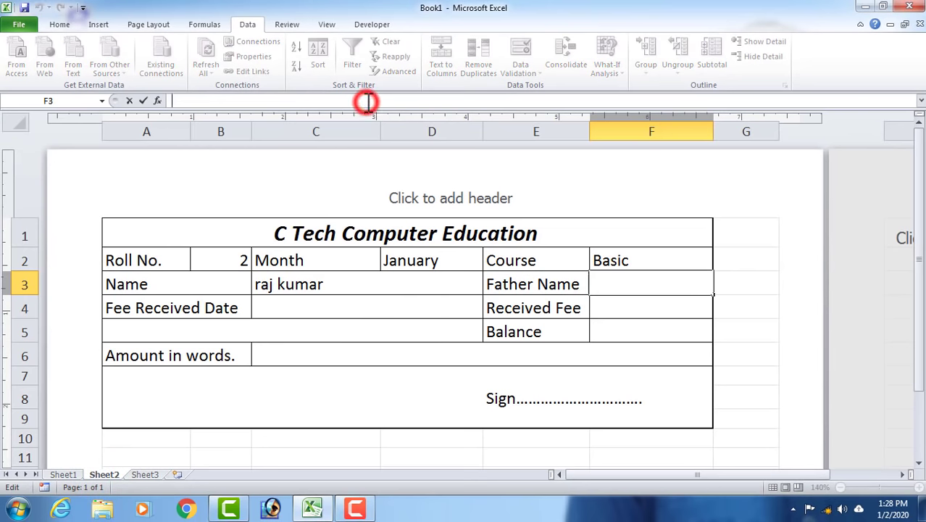
key("ctrl+v")
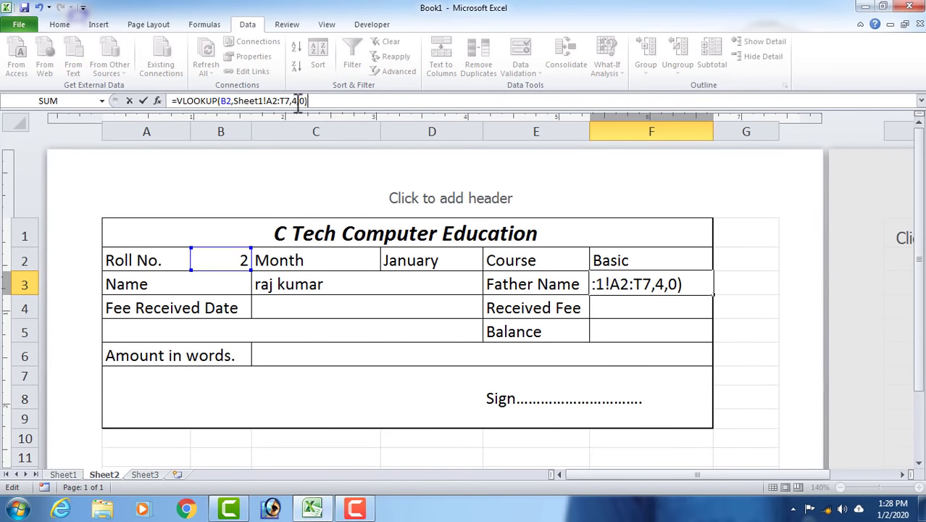
left_click(298, 101)
key("BackSpace")
type("3")
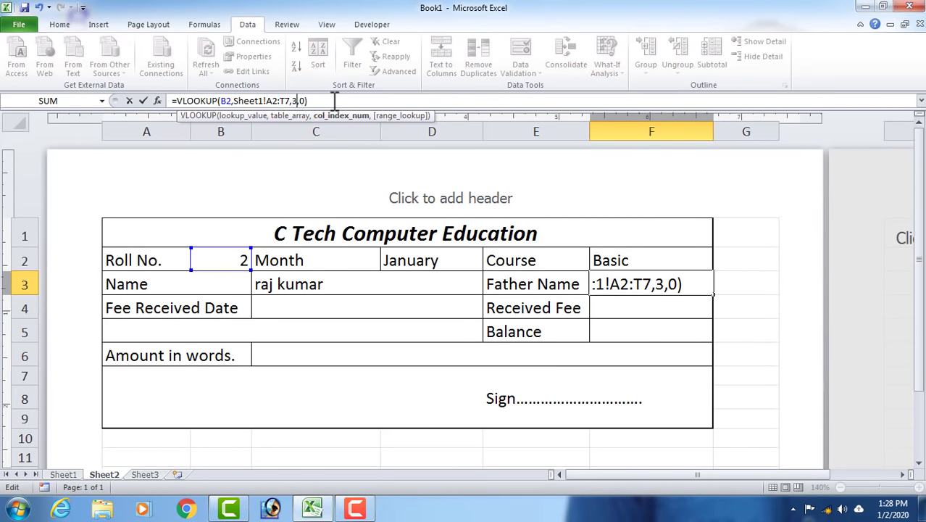
key("Return")
left_click(64, 475)
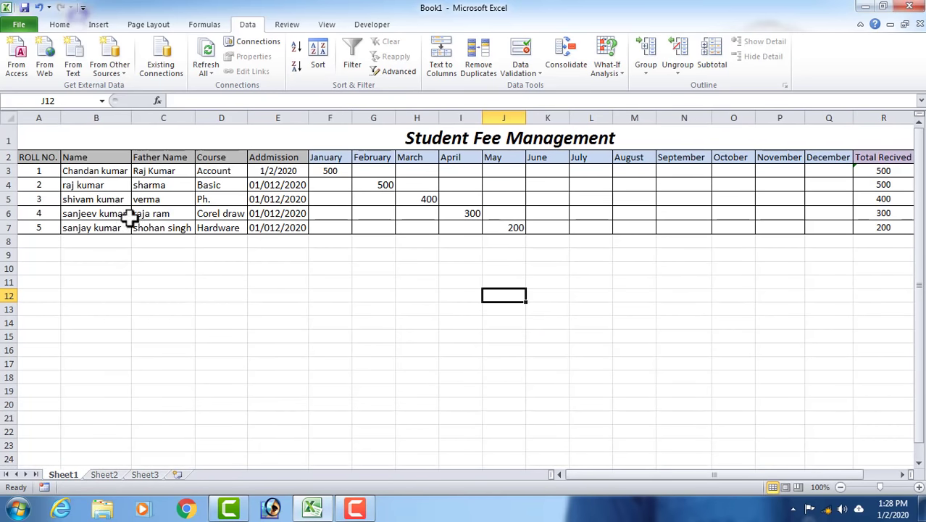
left_click(95, 473)
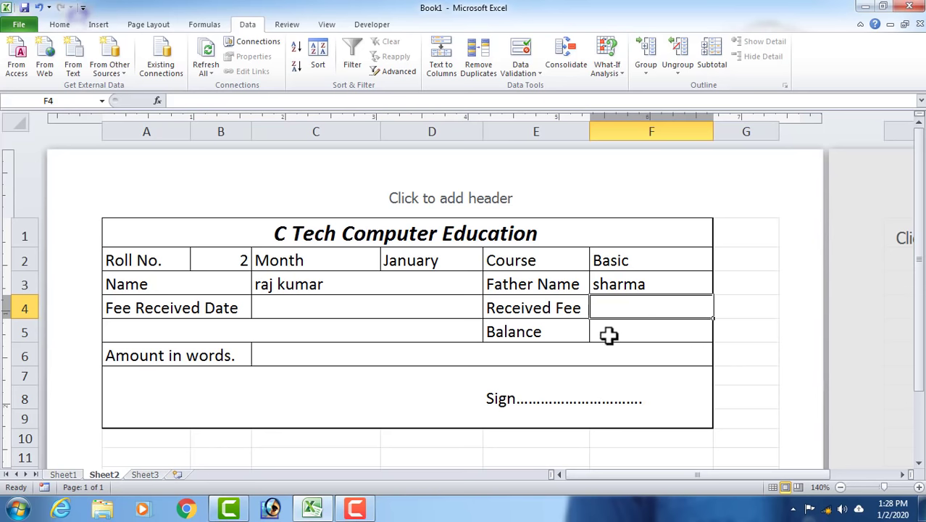
left_click(609, 335)
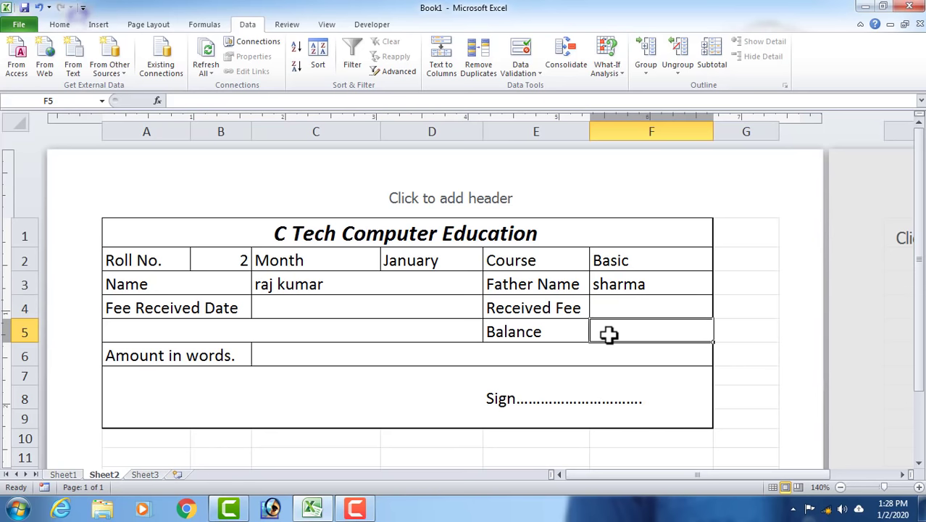
Enter =VLOOKUP(B2,Sheet1!A2:T7,20,0) in Balance cell F5, giving 5500.
left_click(395, 102)
key("ctrl+v")
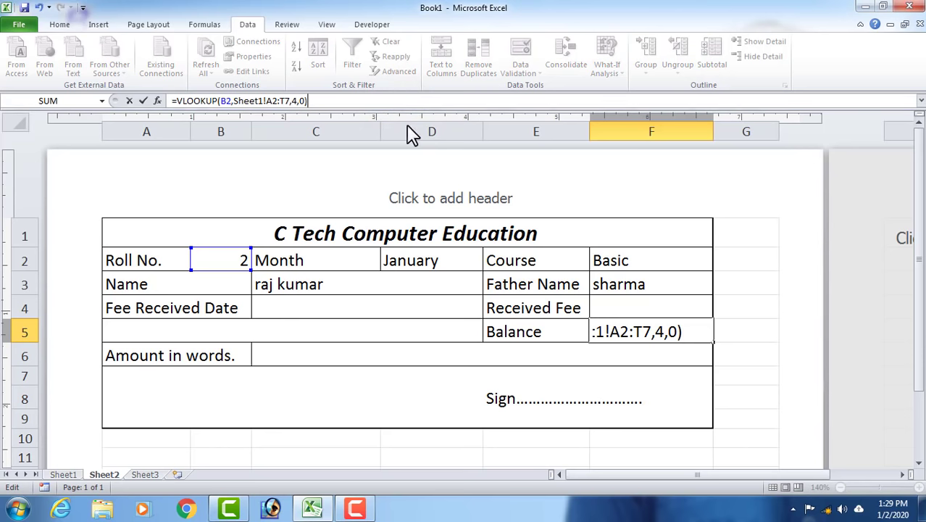
left_click(63, 475)
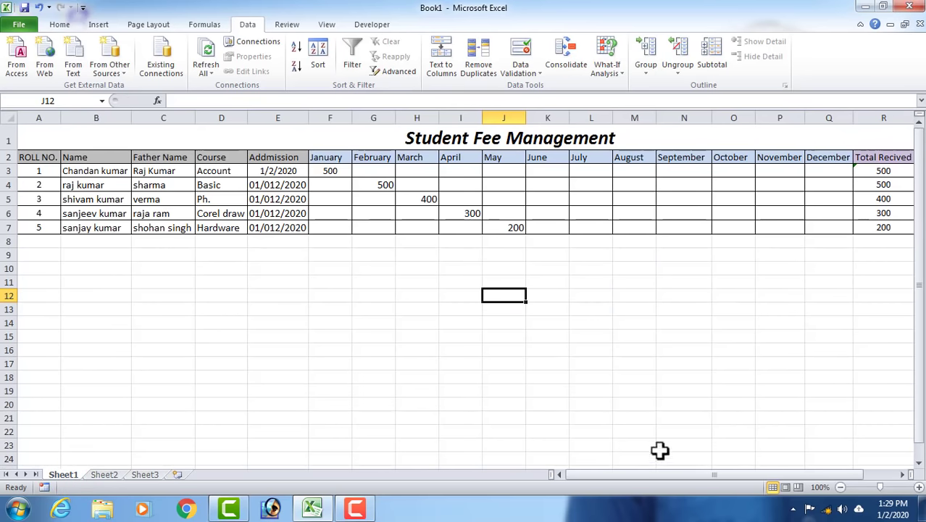
left_click(841, 487)
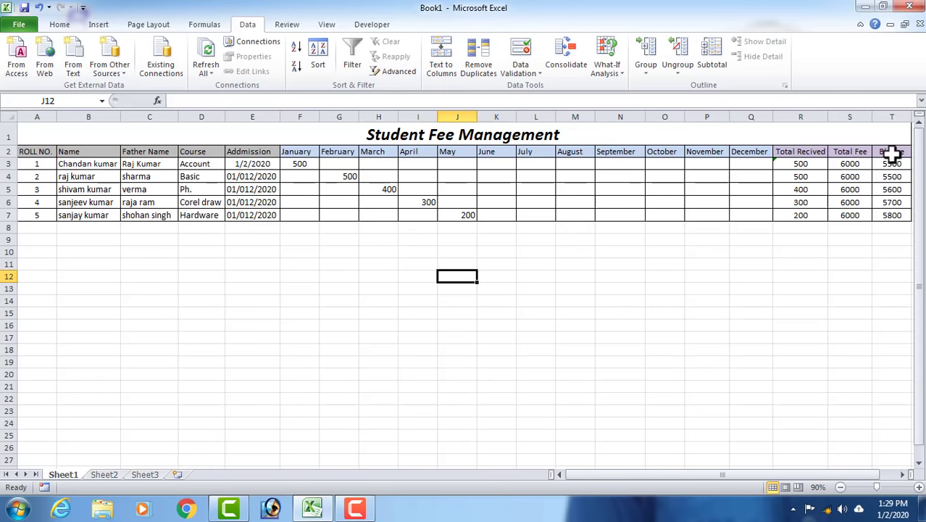
left_click(103, 474)
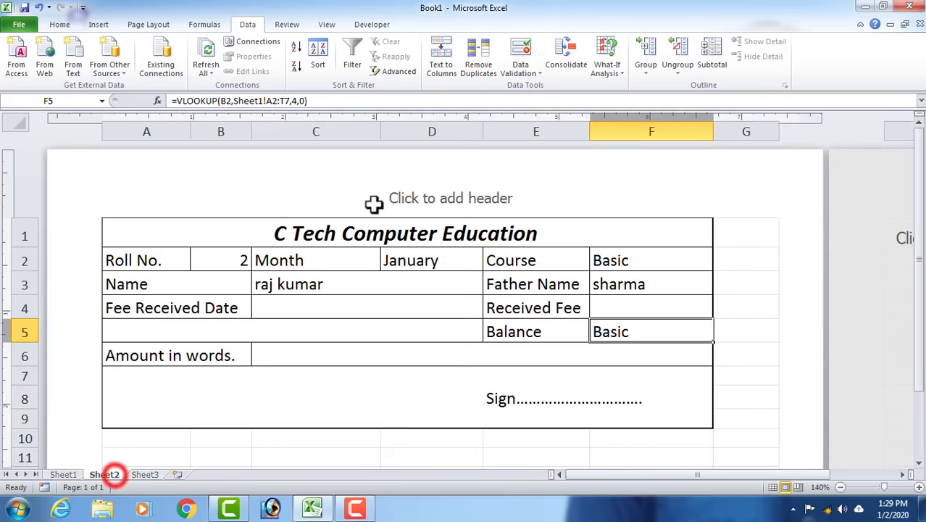
left_click(295, 100)
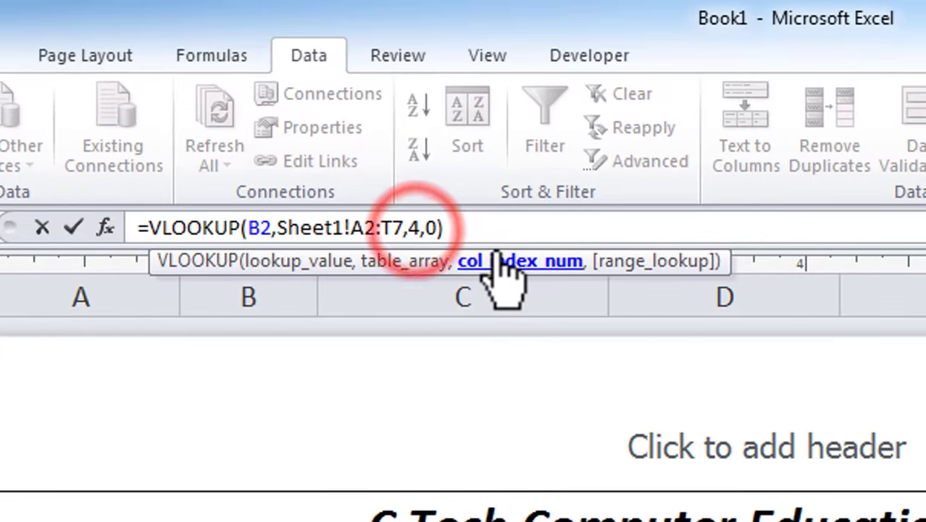
key("BackSpace")
type("20")
key("Return")
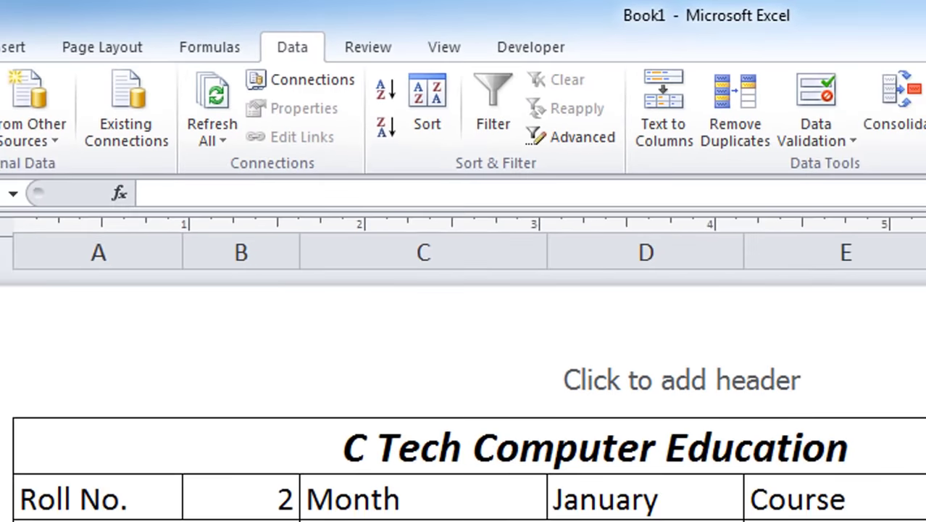
Left-align the 5500 balance in F5.
left_click(671, 352)
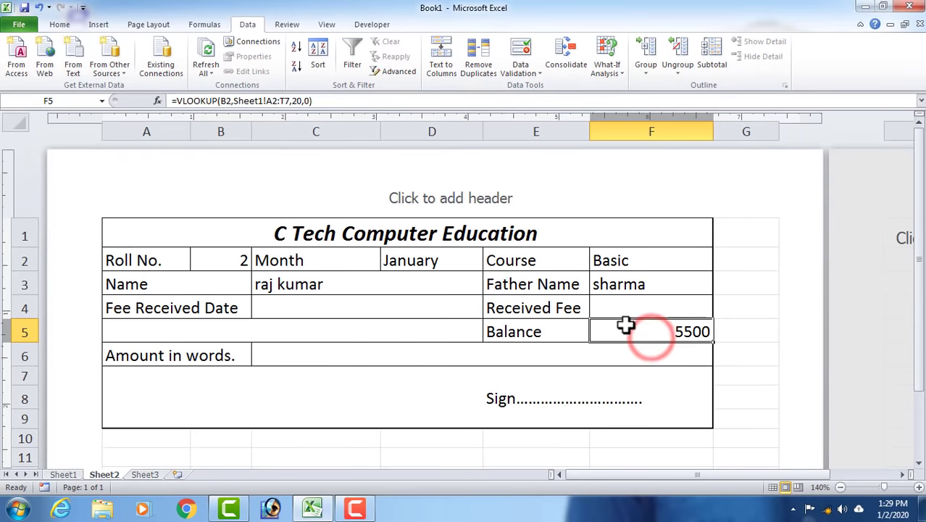
left_click(58, 25)
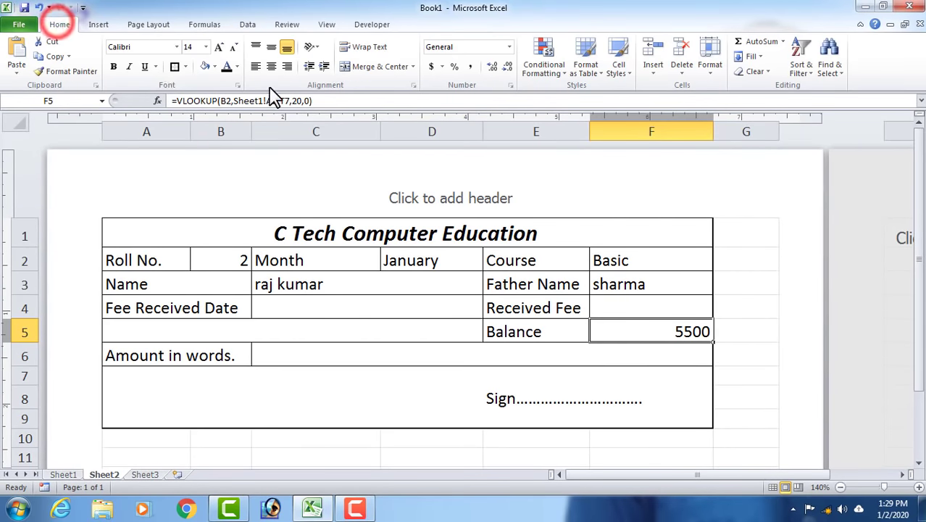
left_click(256, 65)
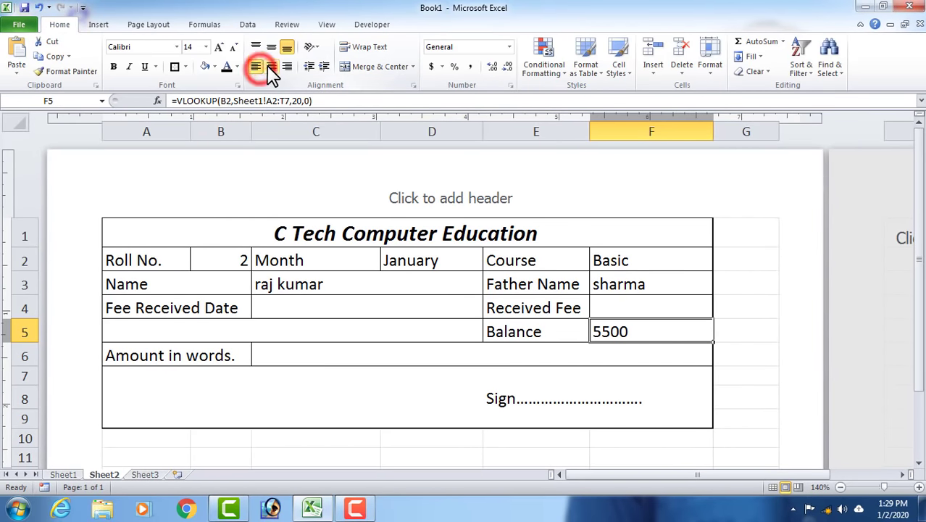
left_click(287, 284)
Enter =TODAY() in Fee Received Date cell C4, showing 1/2/2020.
left_click(624, 287)
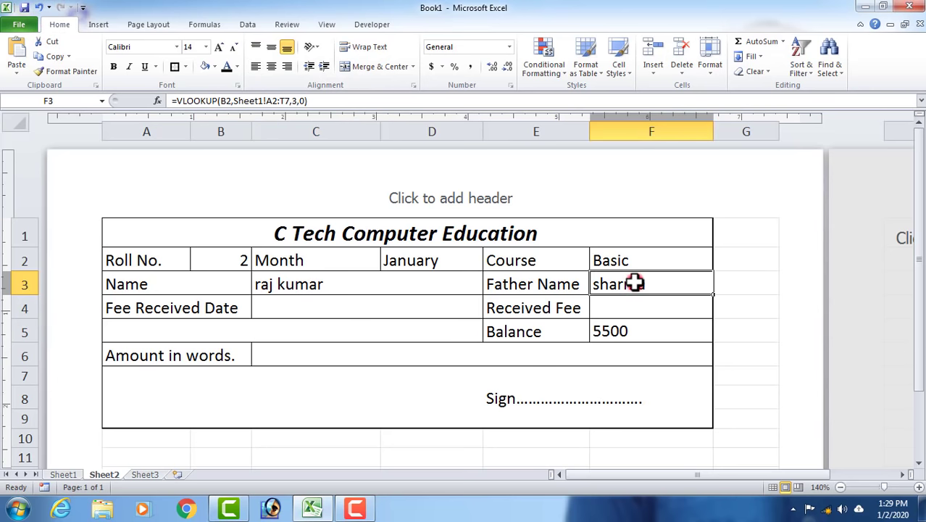
left_click(628, 260)
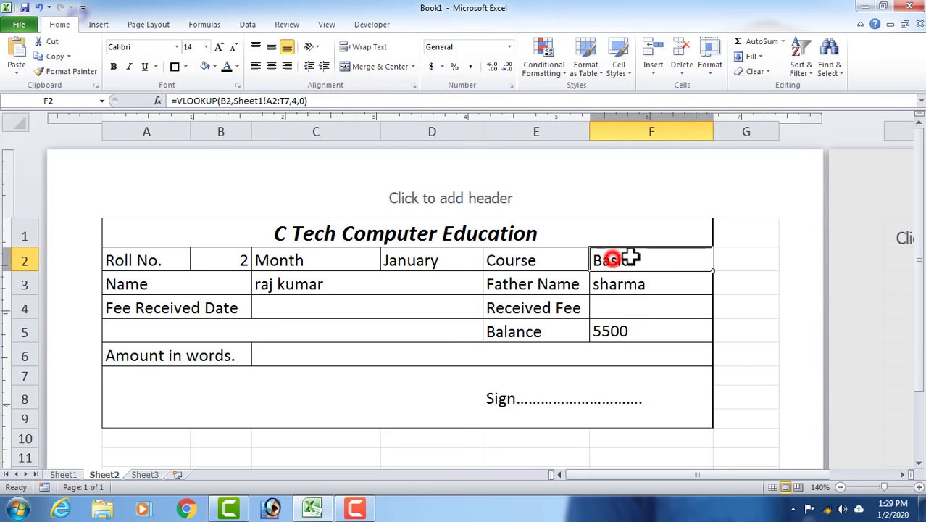
left_click(634, 333)
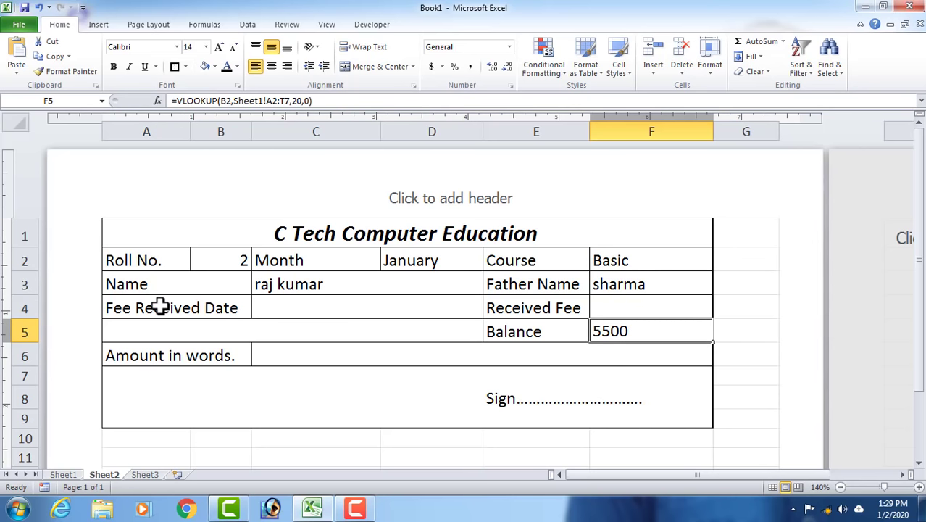
left_click(294, 308)
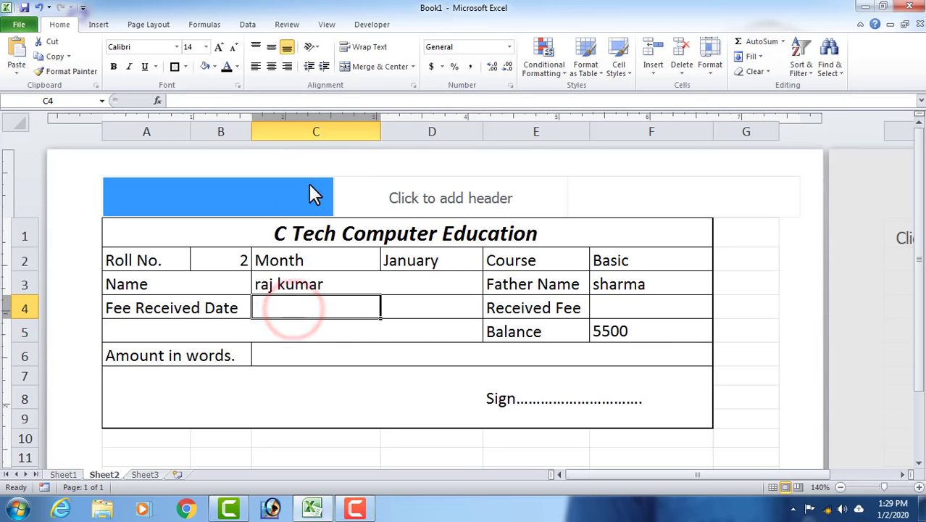
left_click(232, 101)
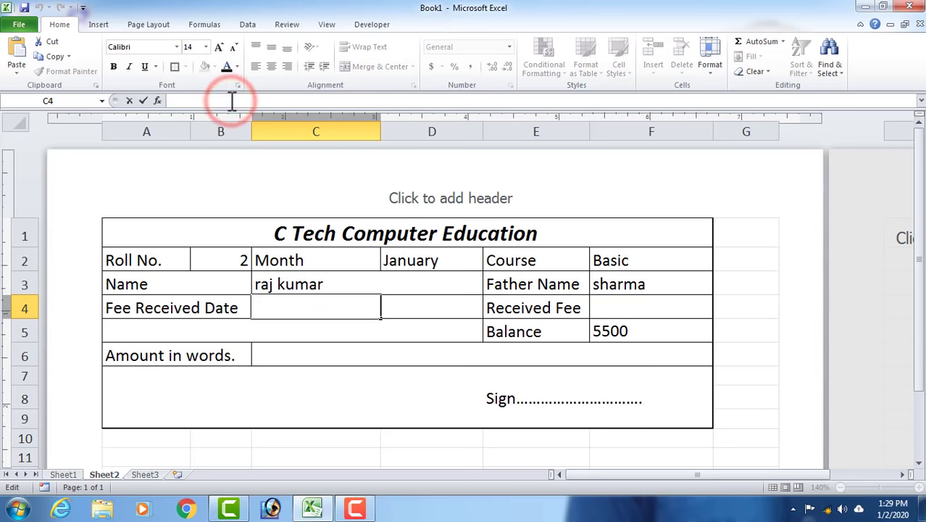
type("=t")
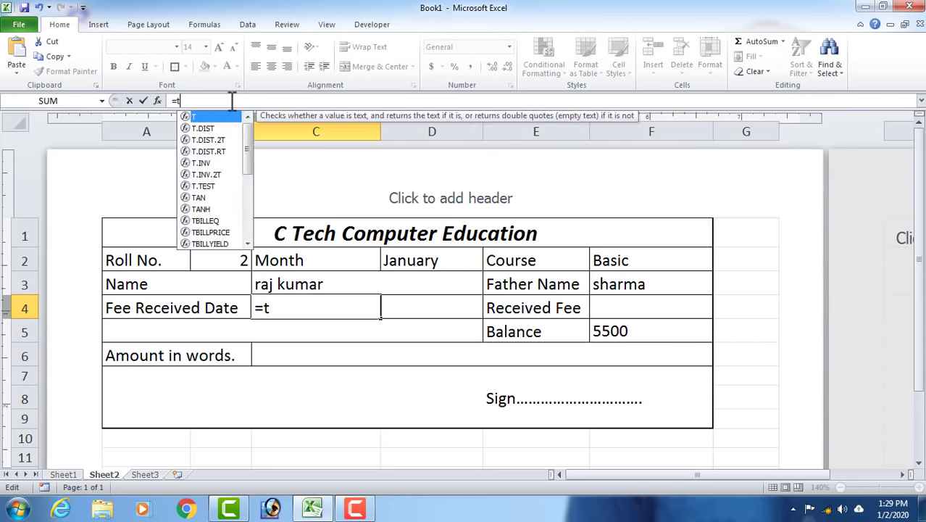
type("oday")
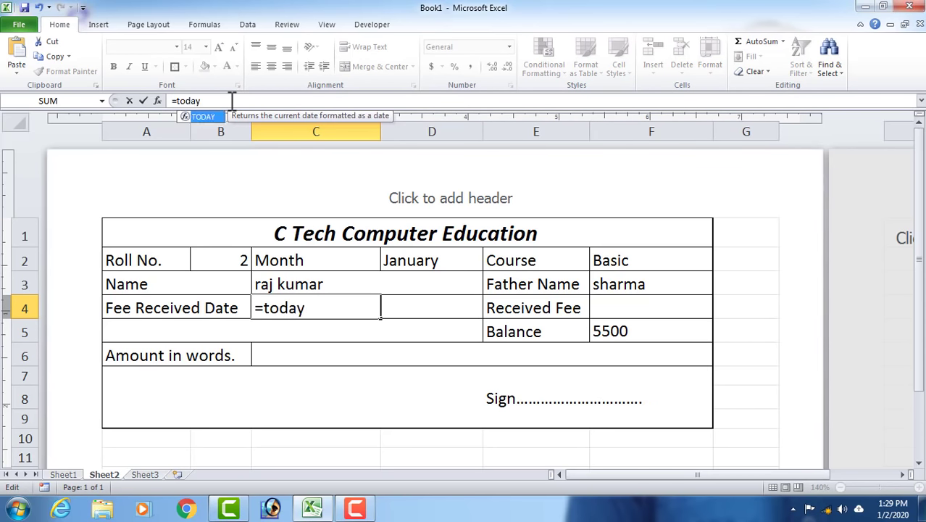
type("(")
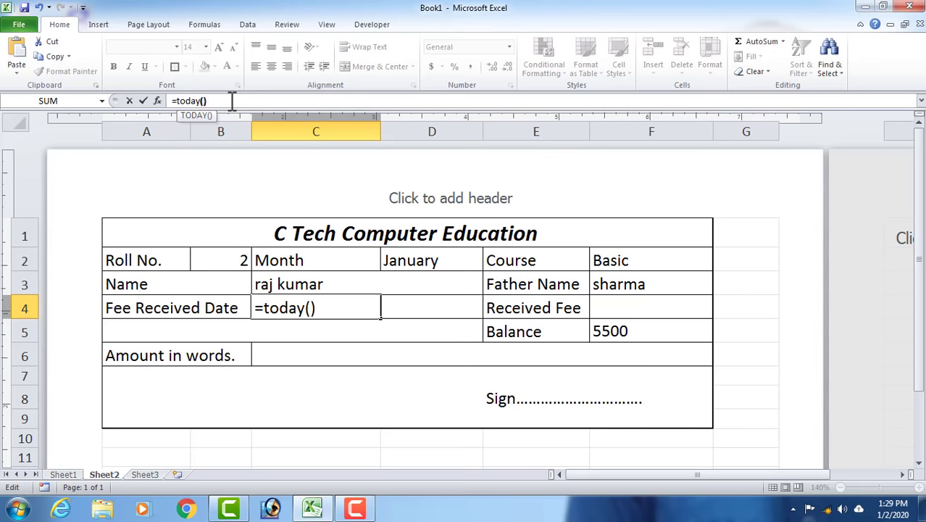
key("Return")
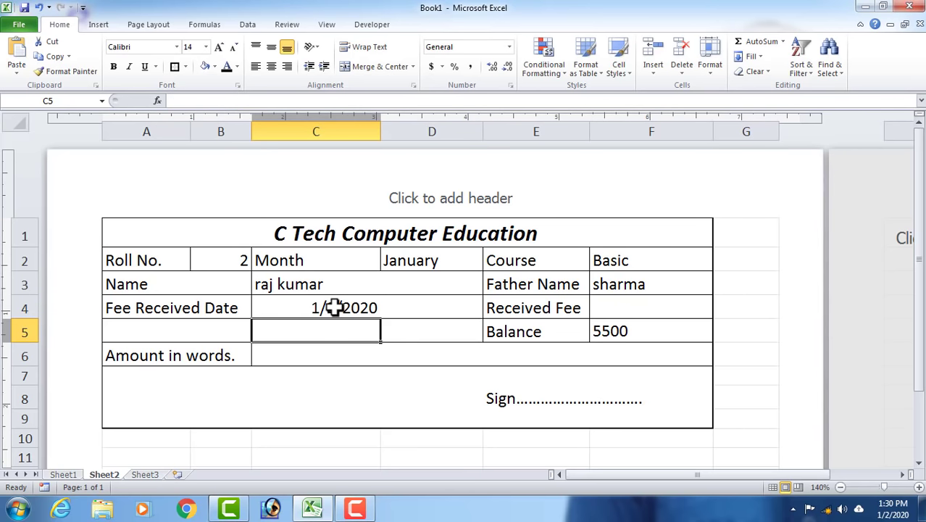
Left-align the date in C4.
left_click(334, 307)
left_click(271, 66)
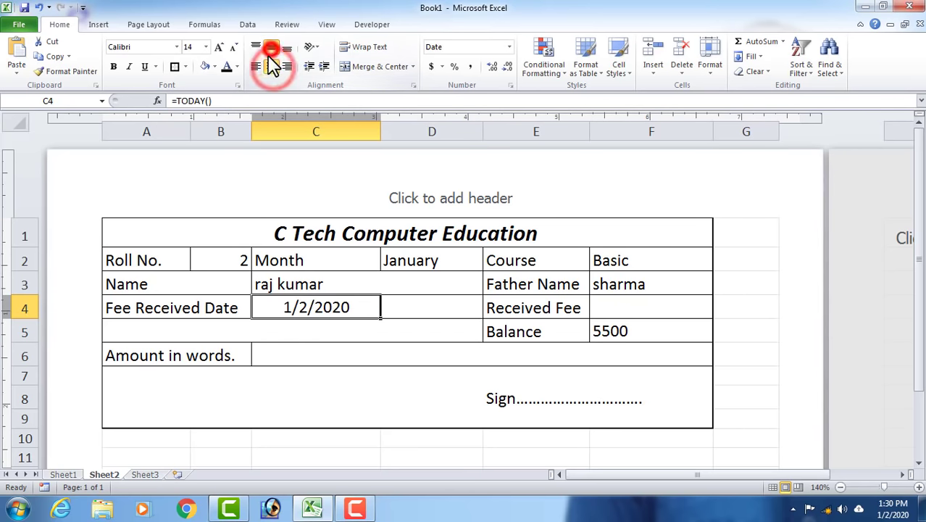
left_click(255, 66)
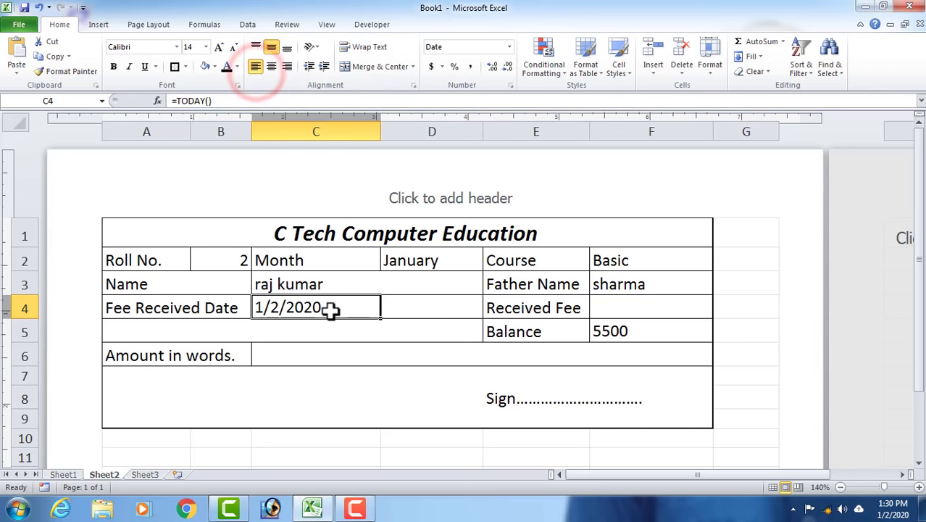
left_click(312, 337)
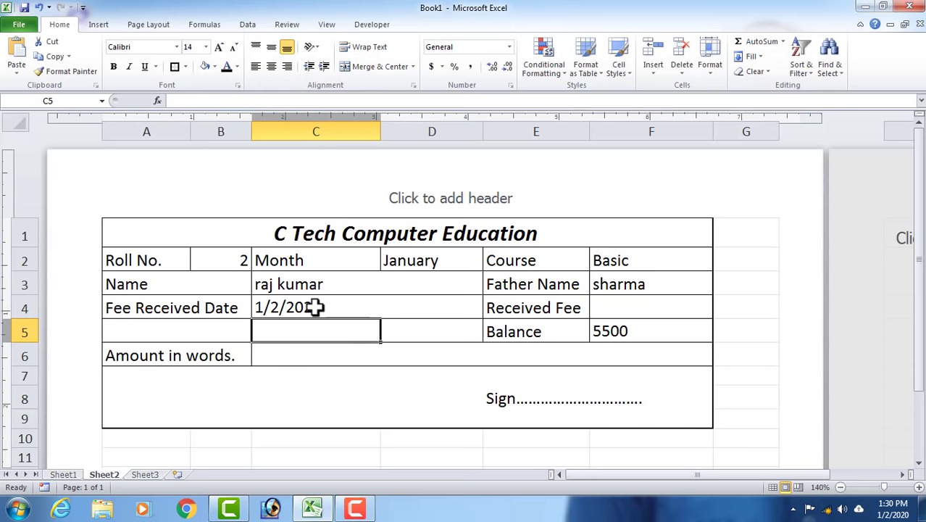
In Format Cells for C4, start from the custom m/d/yyyy h:mm code.
right_click(316, 308)
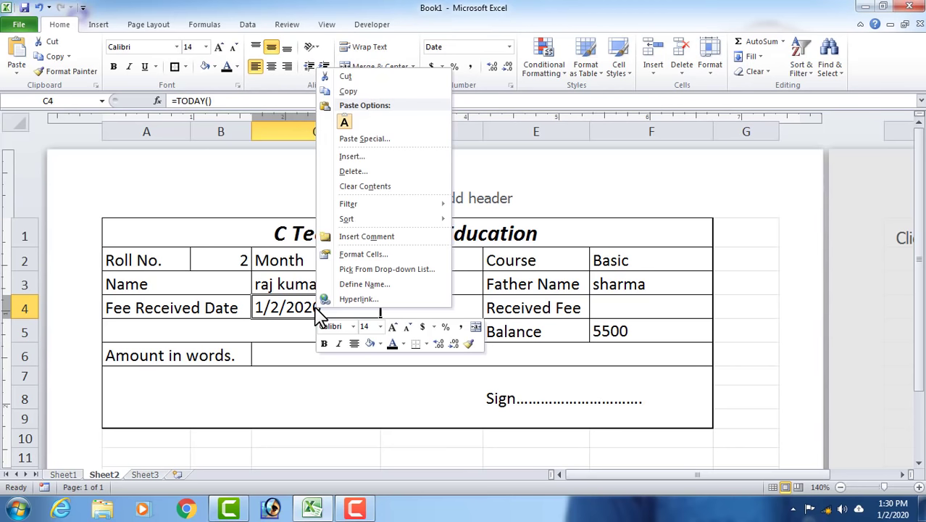
left_click(374, 256)
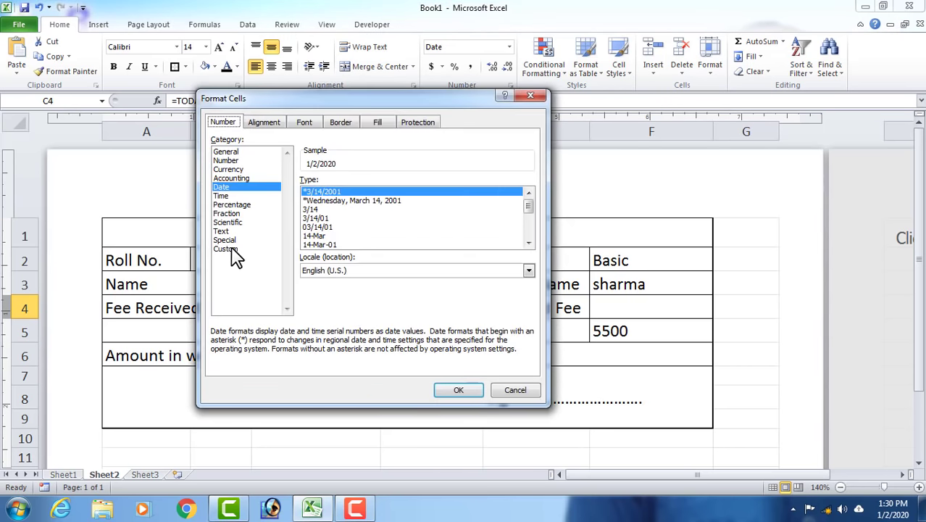
left_click(231, 249)
scroll(392, 247, "down", 3)
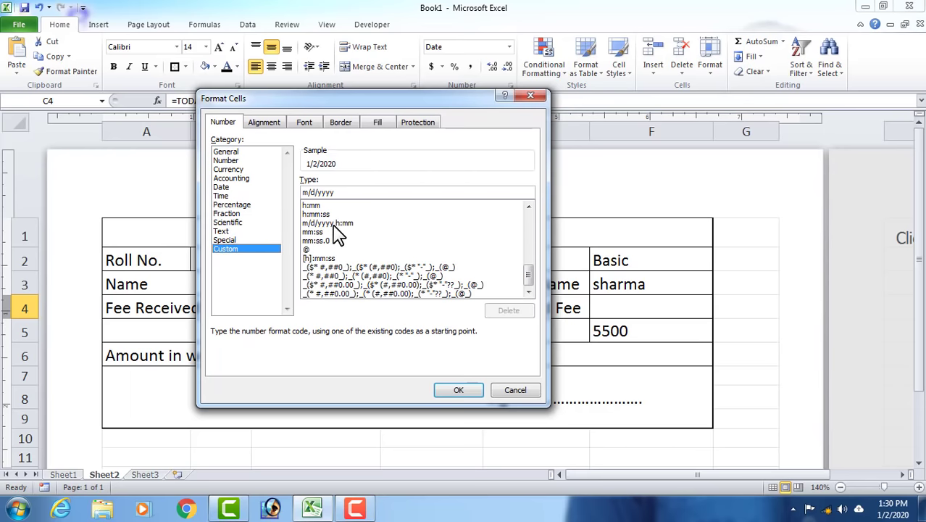
left_click(329, 223)
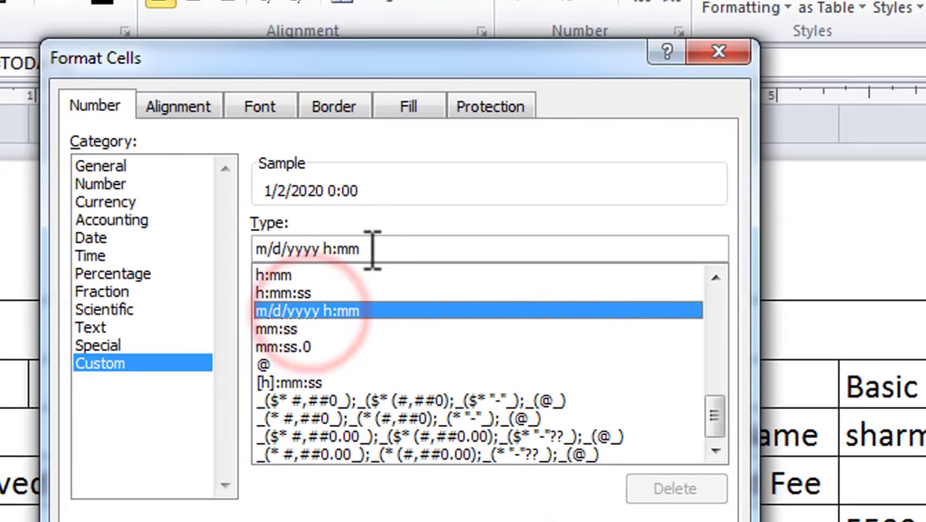
Edit the custom format code to dd/mmmm/yyyy and apply it.
left_click(361, 192)
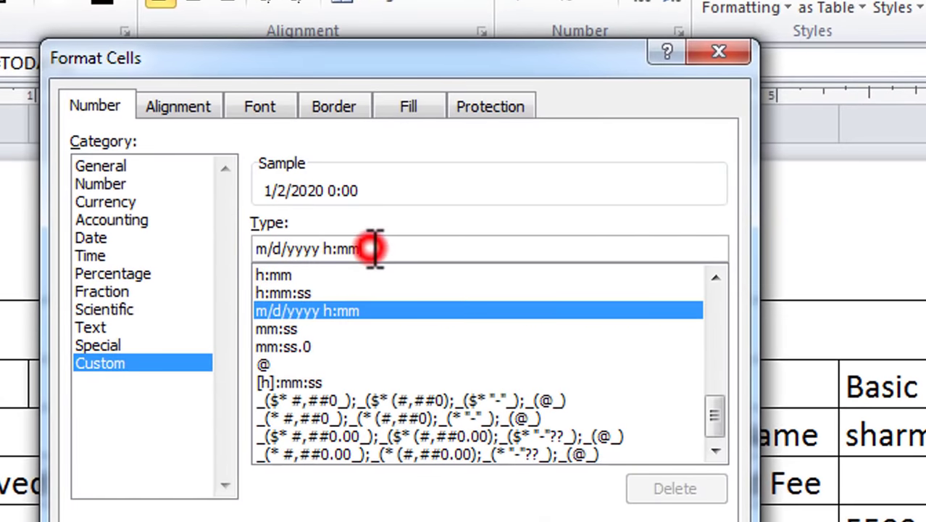
key("BackSpace")
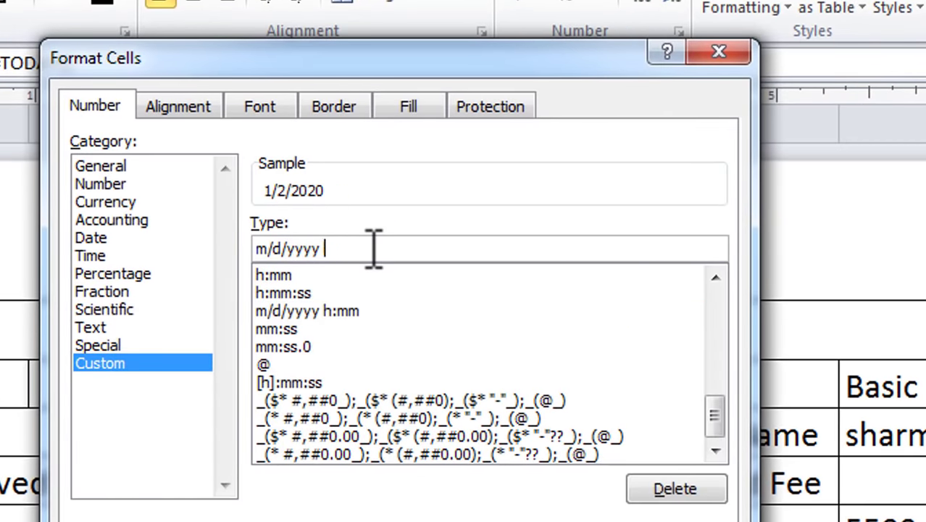
key("BackSpace")
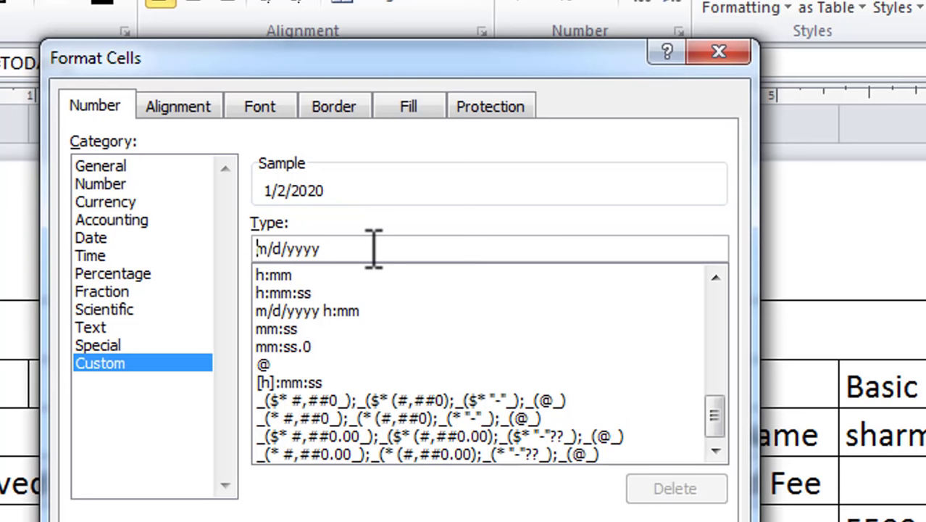
key("Home")
key("Delete")
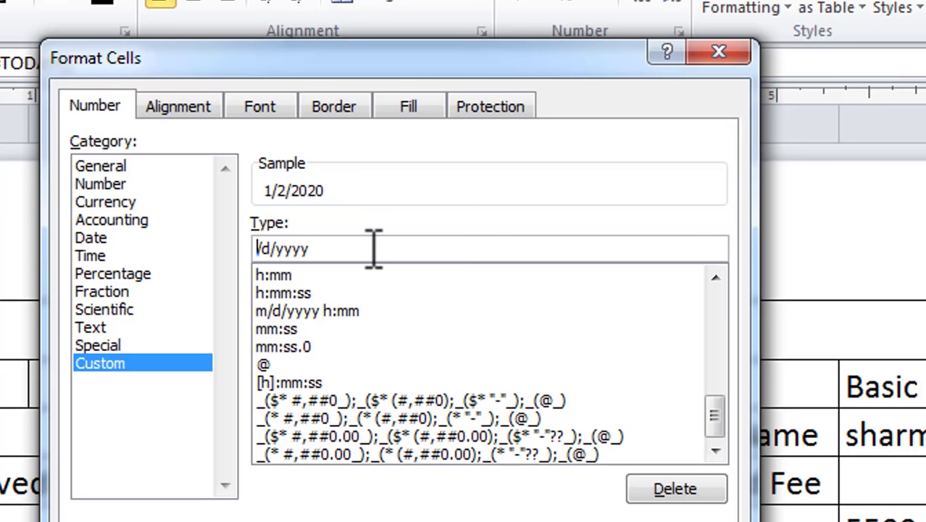
type("dd")
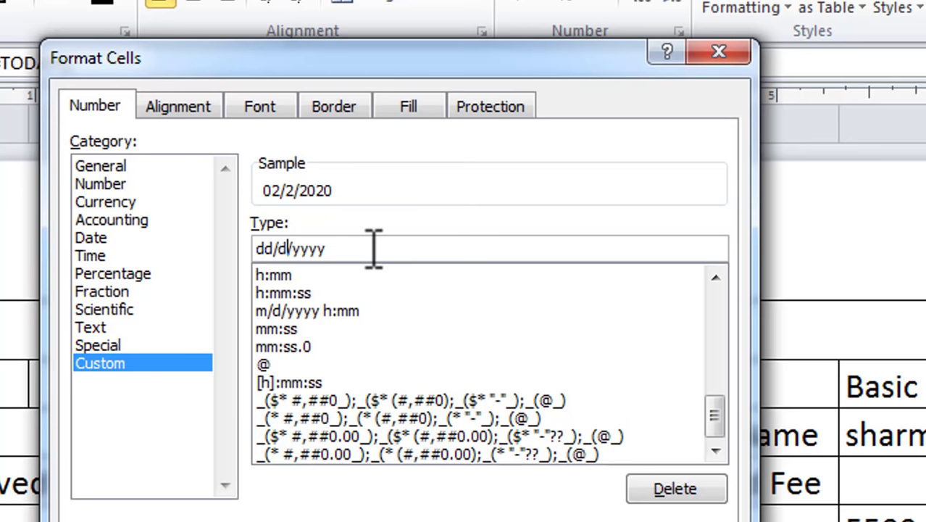
key("Right")
key("Delete")
type("mm")
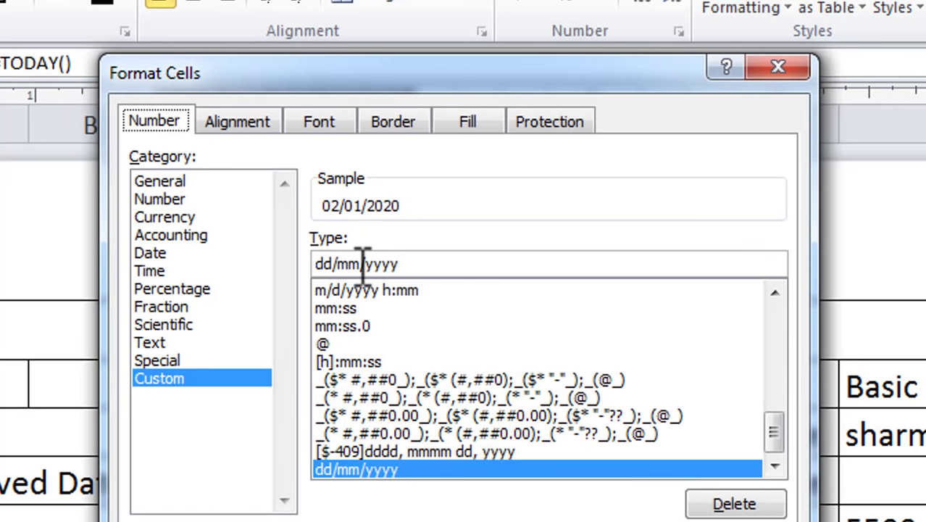
left_click(303, 248)
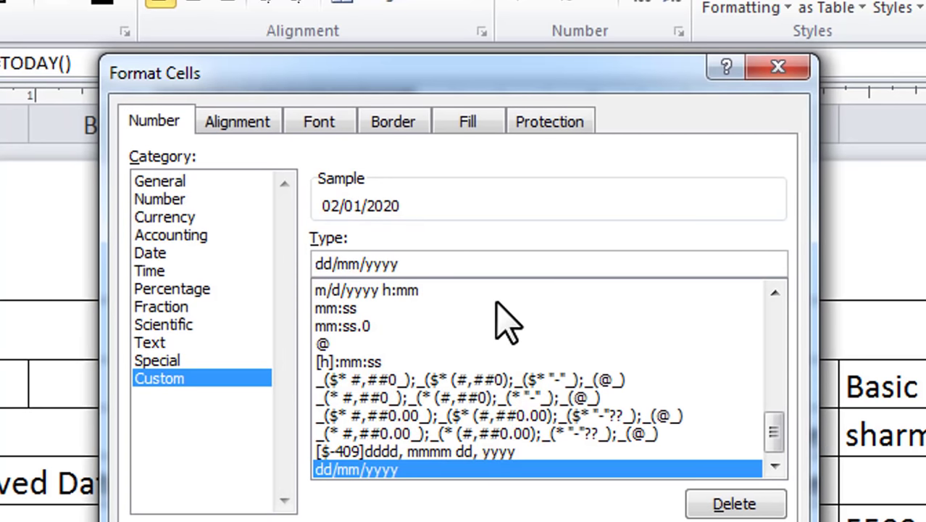
type("mm")
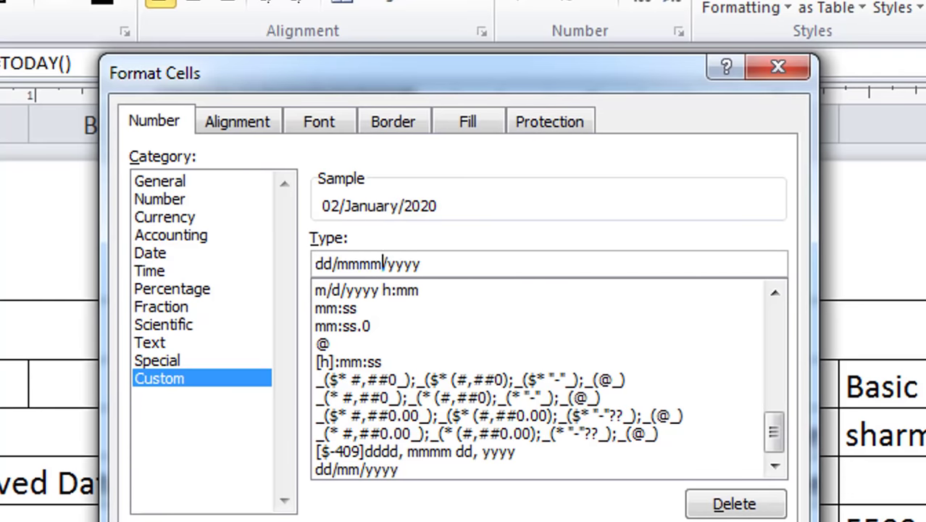
key("Return")
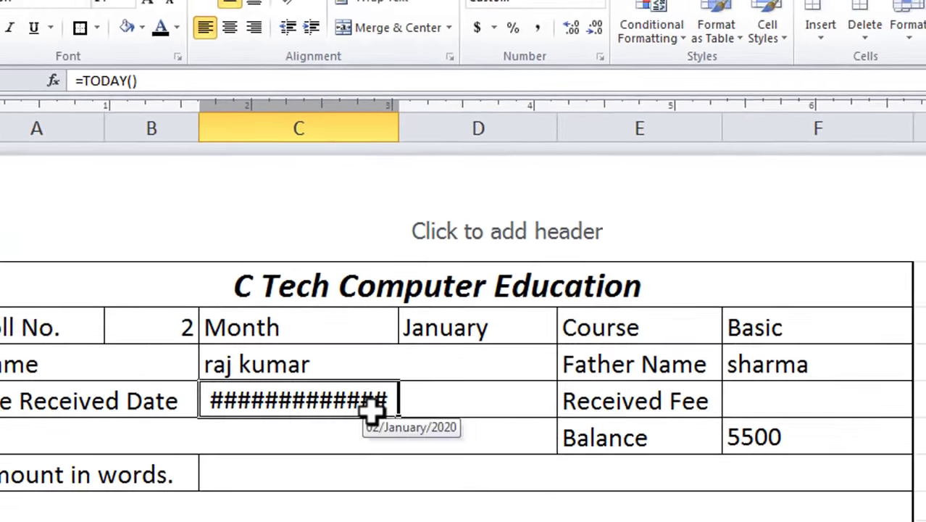
Autofit column C so 02/January/2020 displays in full.
left_click(428, 341)
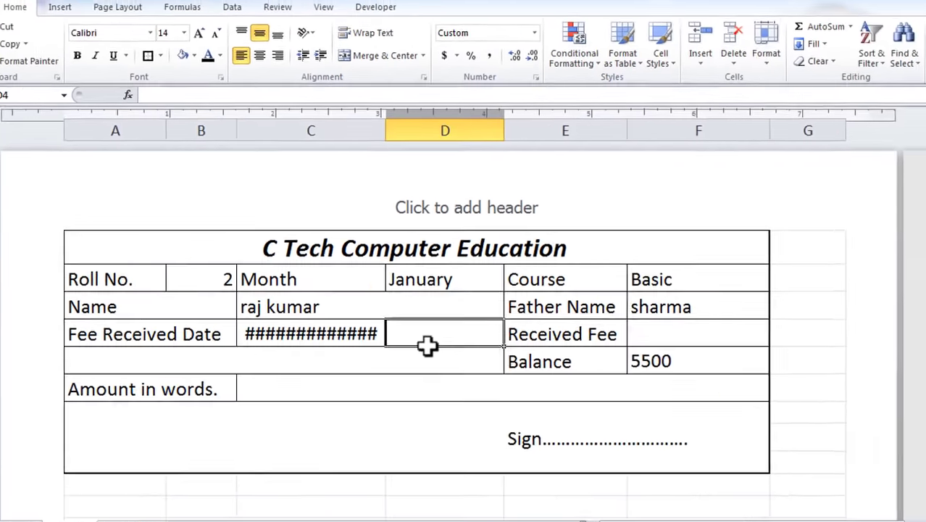
left_click(321, 337)
left_click(321, 359)
left_click(323, 334)
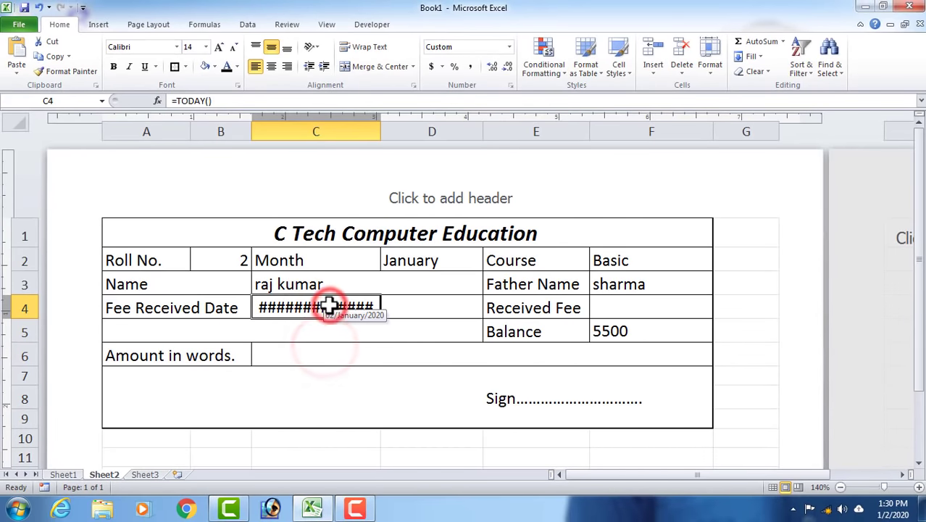
double_click(380, 131)
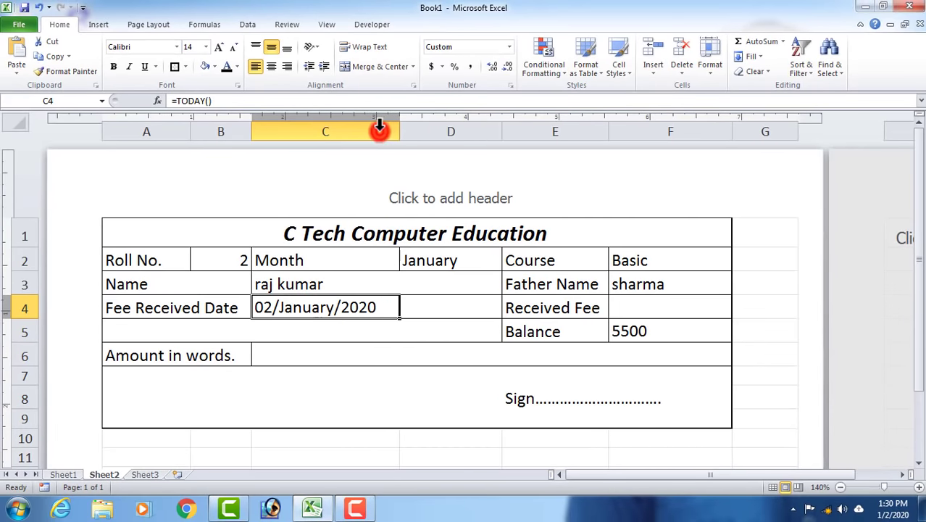
left_click(382, 345)
left_click(345, 317)
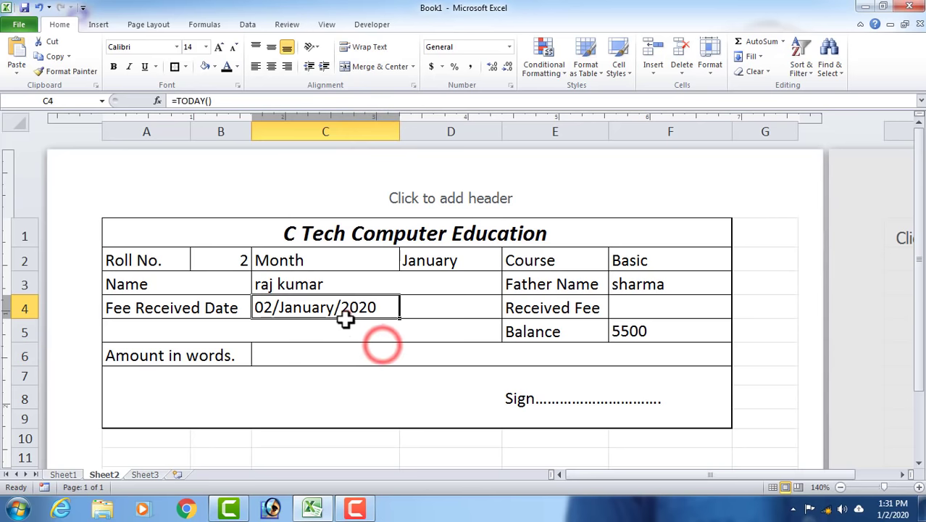
left_click(364, 374)
left_click(415, 390)
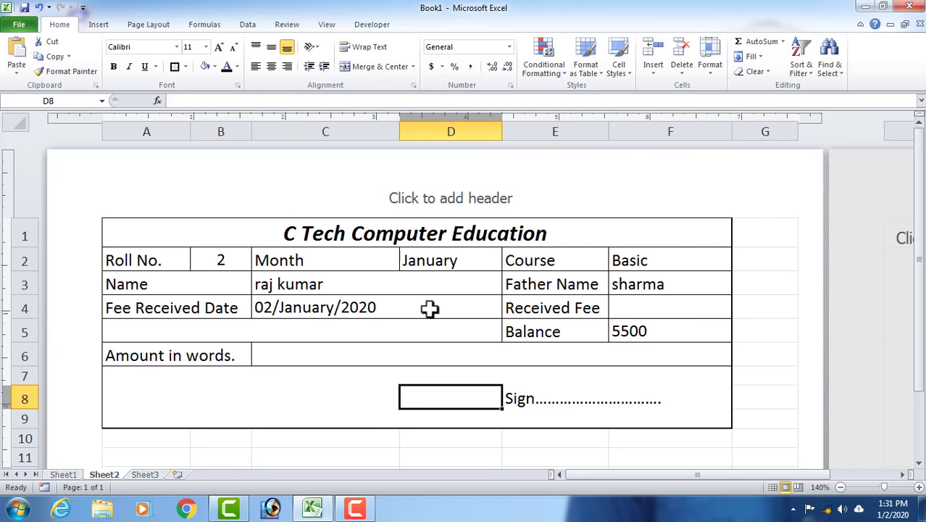
Change the month in D2 to May.
left_click(232, 262)
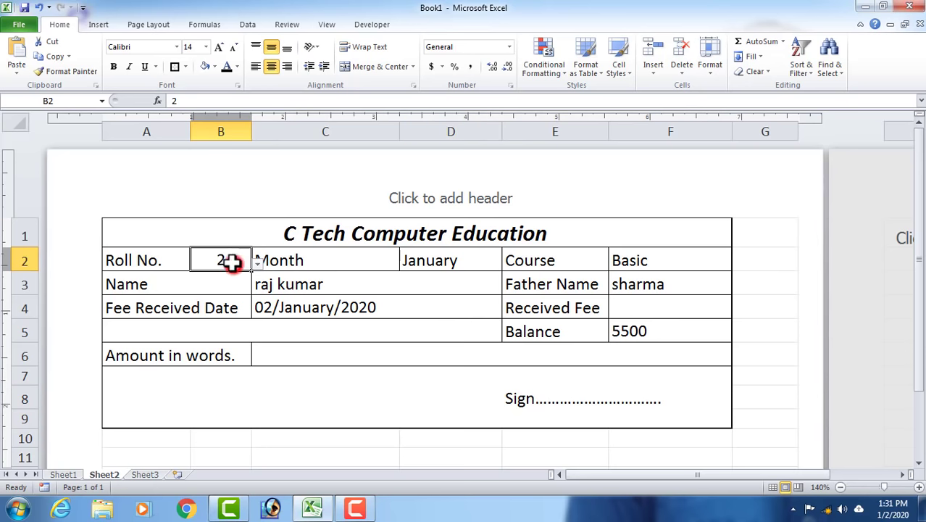
left_click(428, 273)
left_click(500, 263)
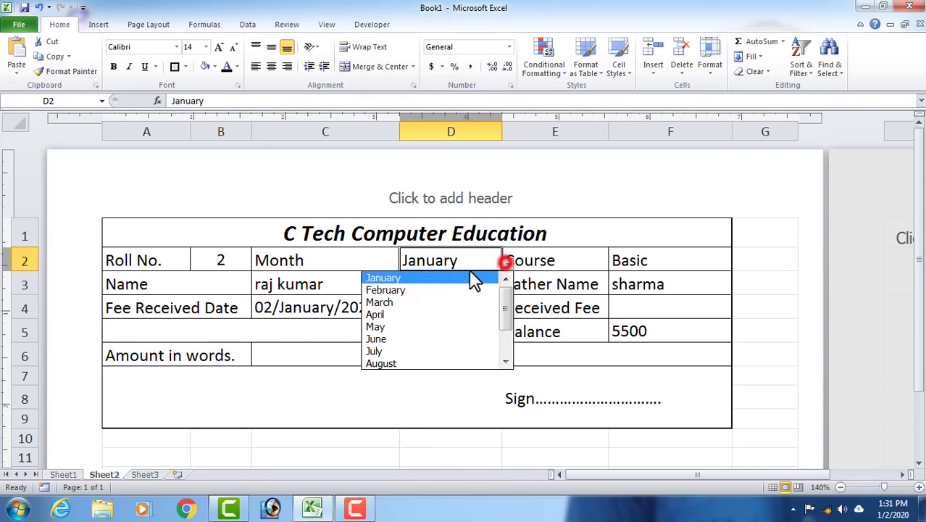
left_click(417, 325)
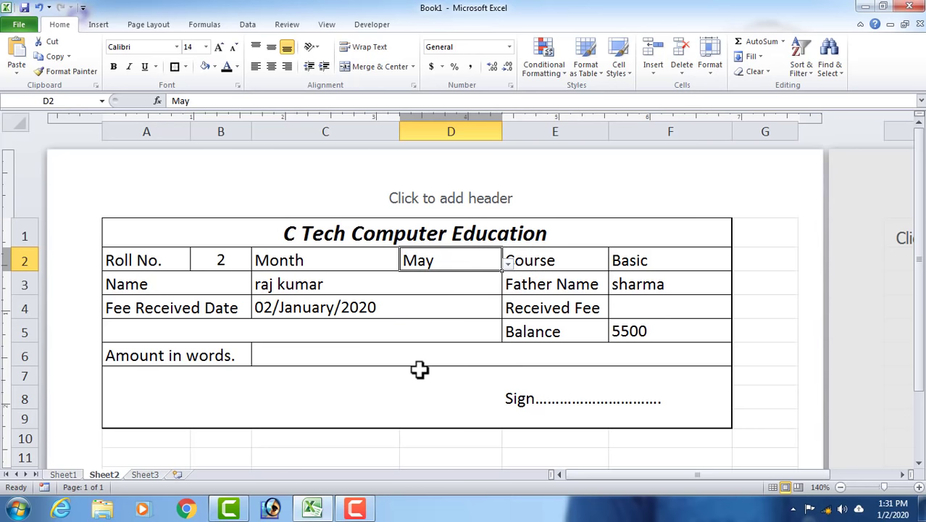
left_click(630, 306)
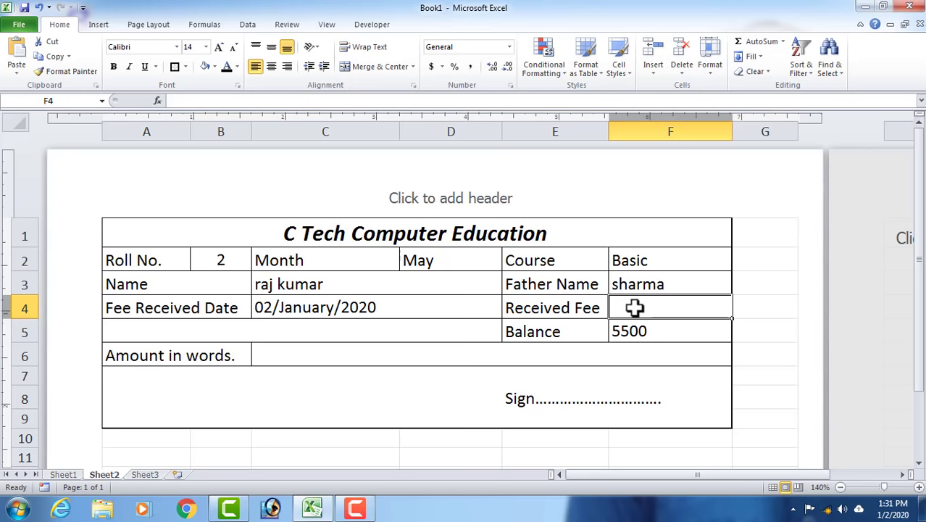
Begin =hlookup(D2, in Received Fee cell F4 with the month as lookup value.
left_click(635, 308)
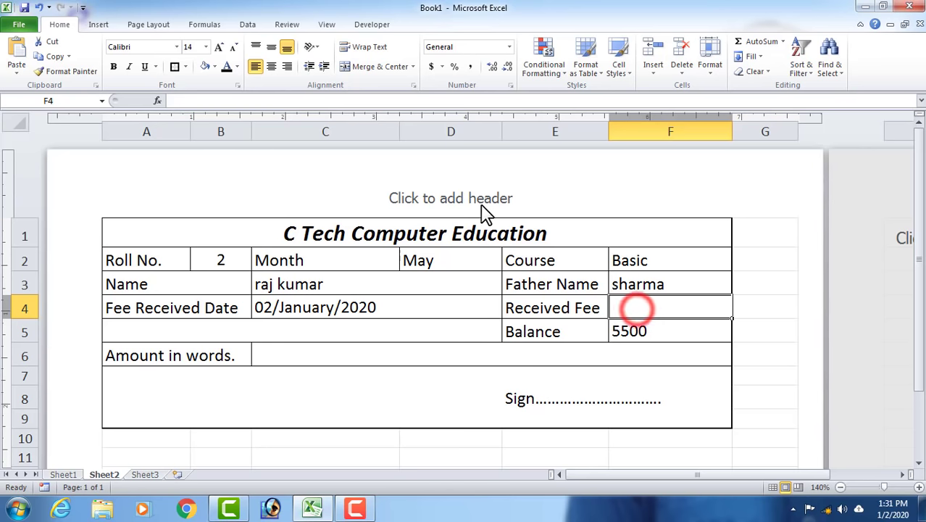
left_click(218, 100)
type("=")
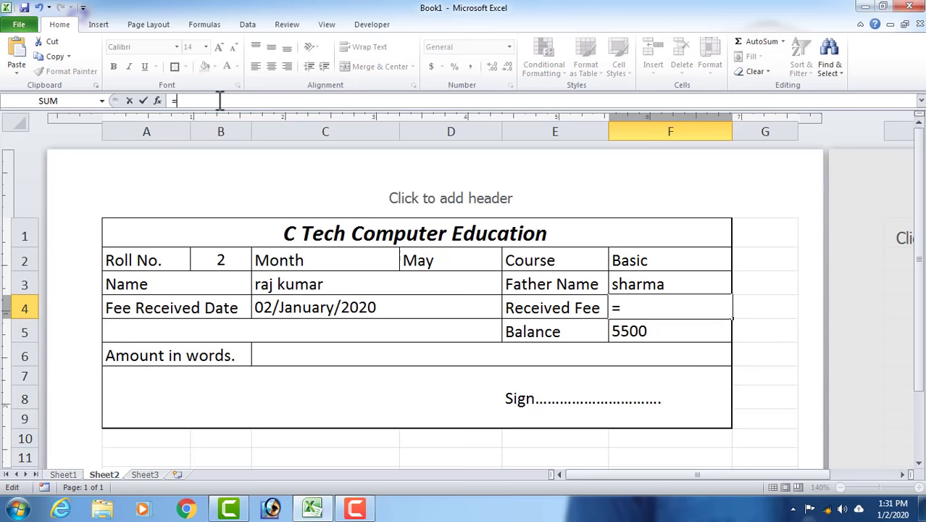
type("h")
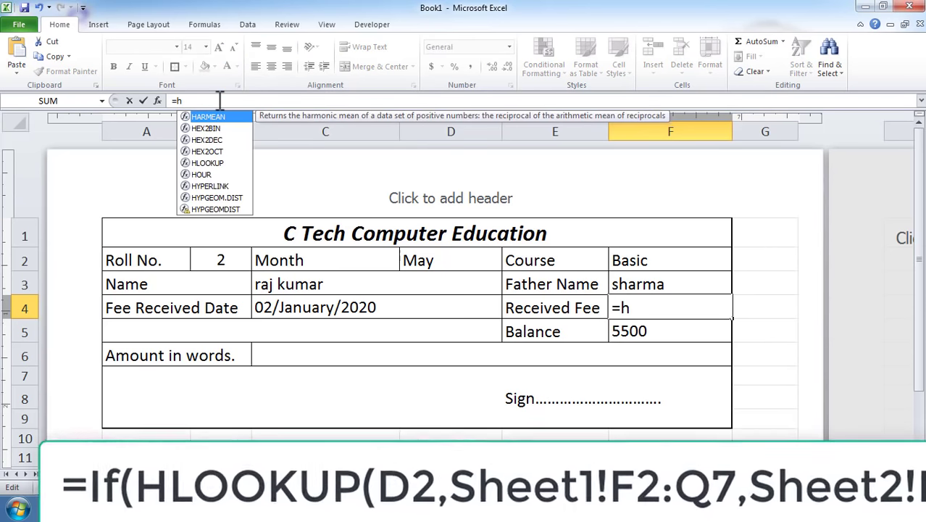
type("lookup")
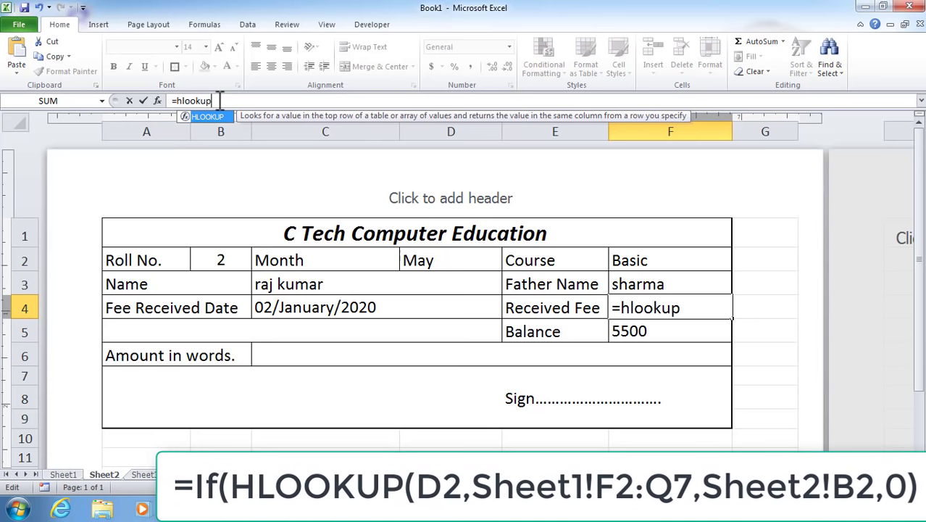
type("(")
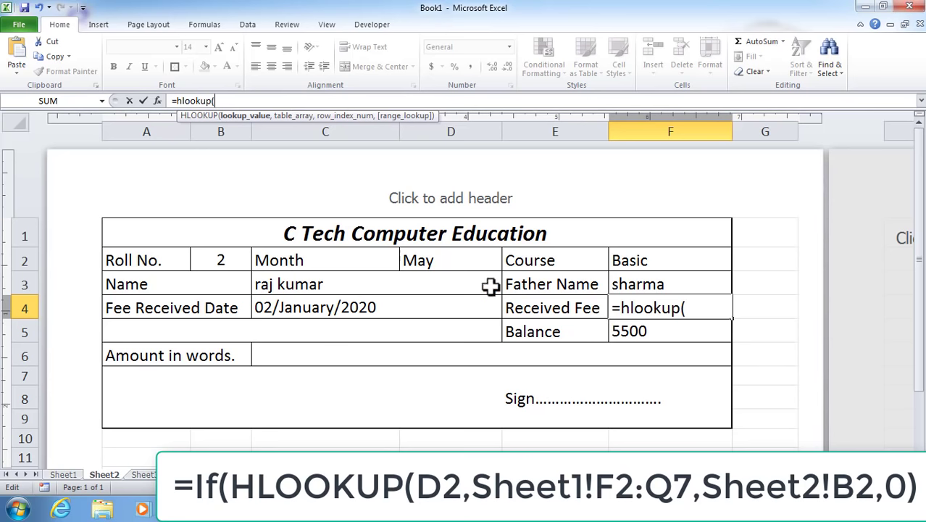
left_click(424, 261)
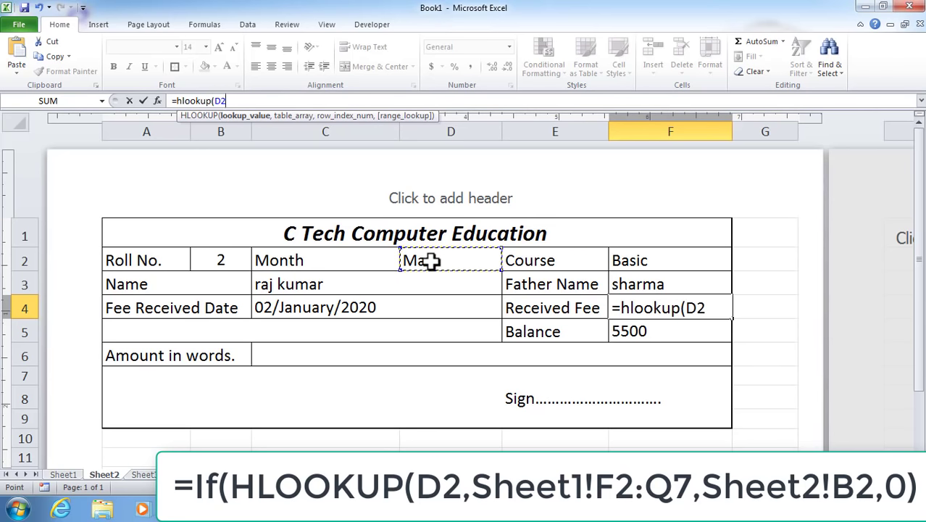
type(",")
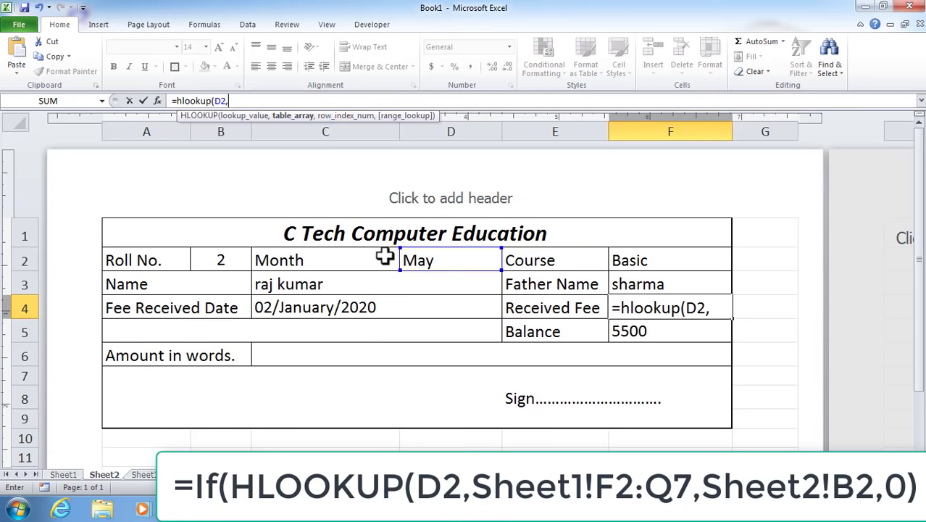
Use Sheet1's F2:Q7 month-and-fee block as the HLOOKUP table array.
left_click(63, 474)
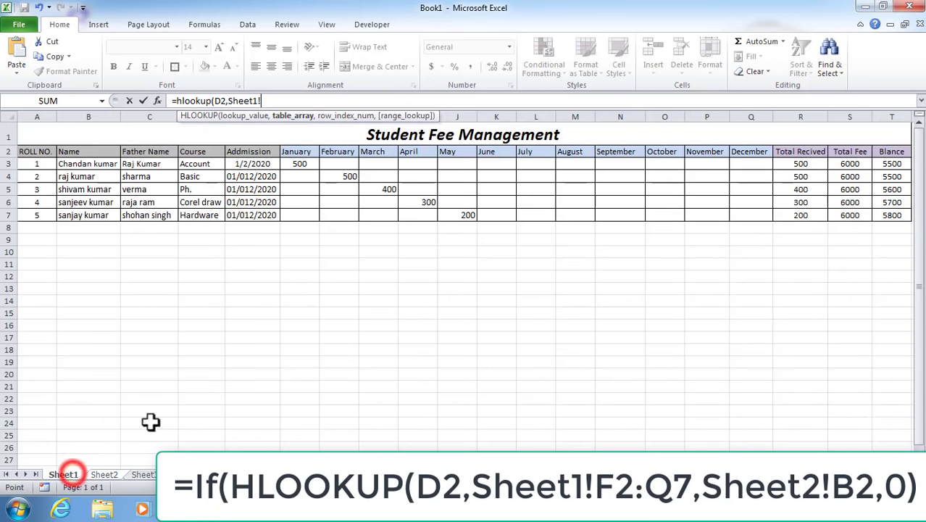
mouse_move(296, 156)
left_mouse_down()
mouse_move(625, 274)
mouse_move(758, 217)
left_mouse_up()
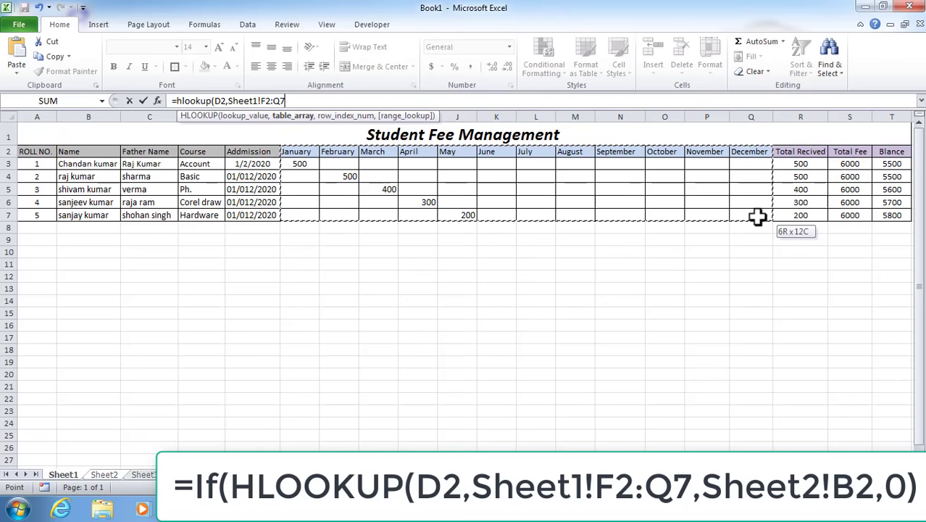
mouse_move(758, 218)
left_mouse_down()
mouse_move(732, 412)
mouse_move(742, 434)
left_mouse_up()
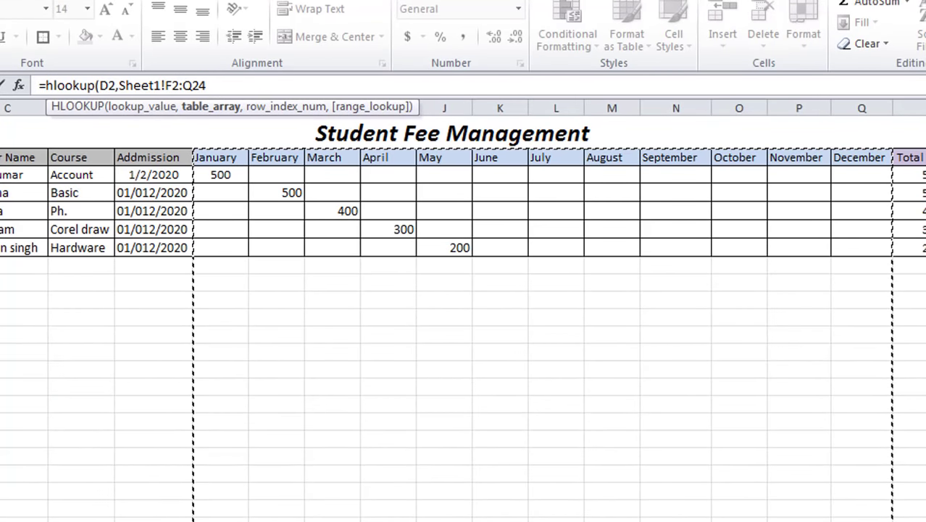
left_click_drag(835, 403, 858, 249)
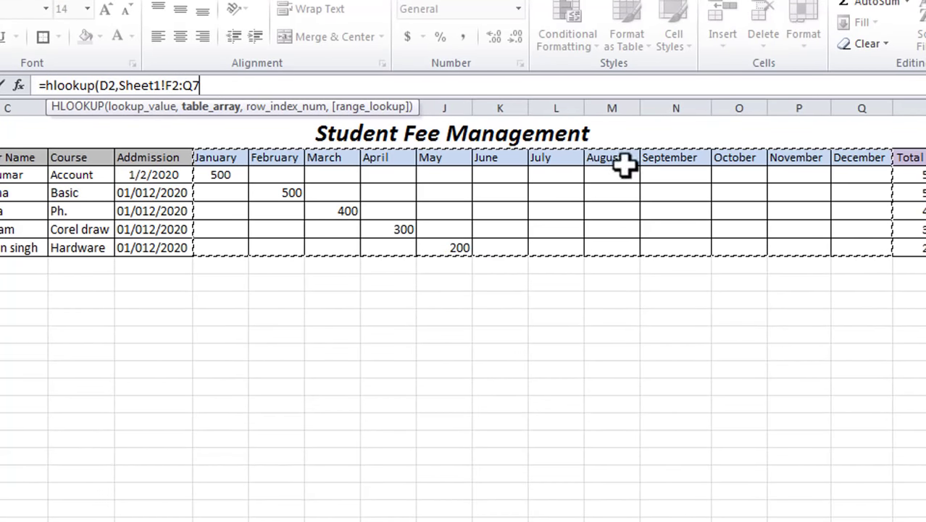
left_click(221, 86)
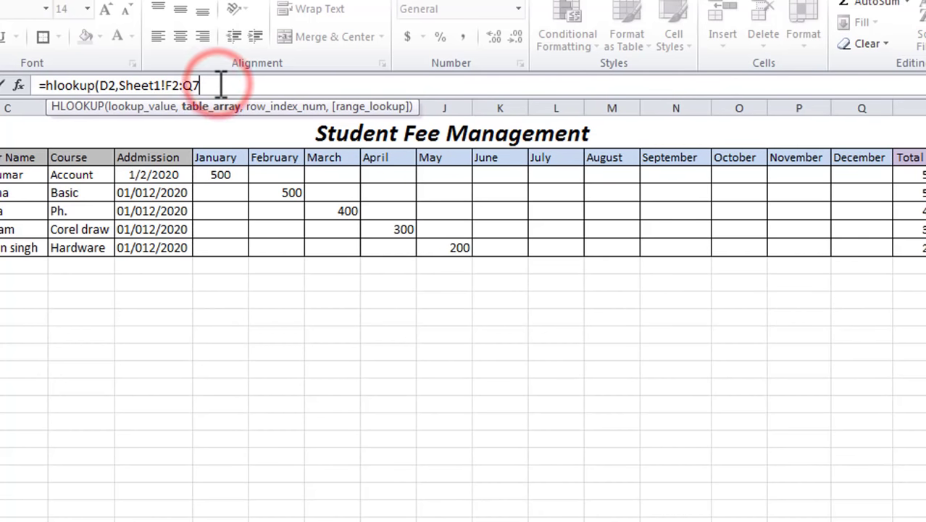
type(",")
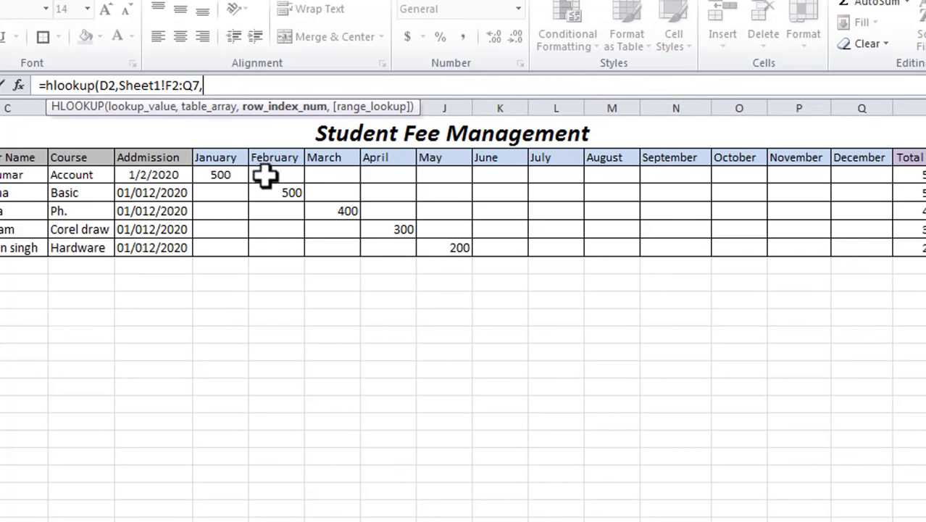
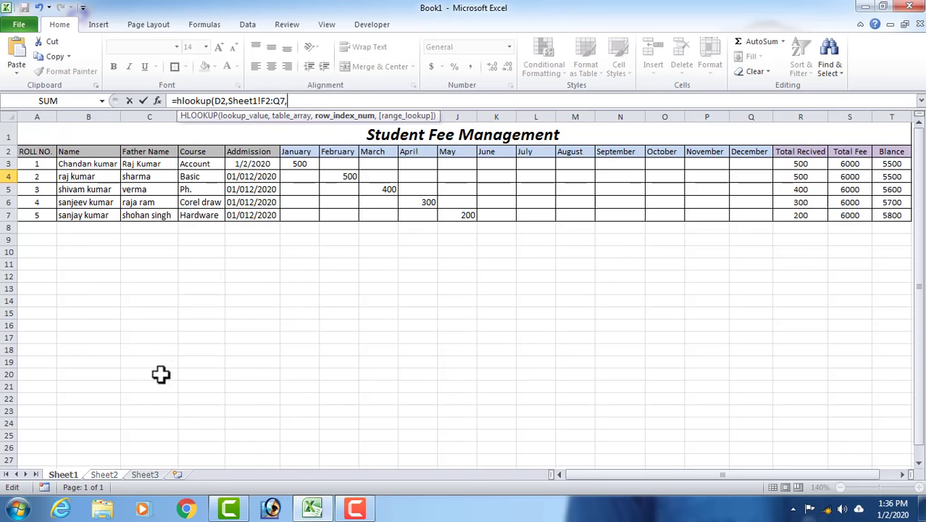
Complete F4 as =HLOOKUP(D2,Sheet1!F2:Q7,Sheet2!B2,0) using Sheet2's B2 as the row index.
left_click(104, 475)
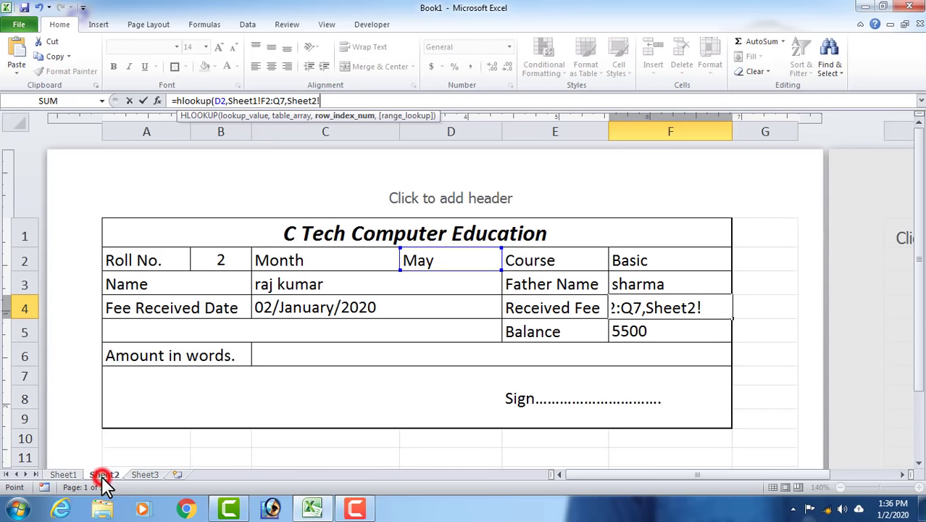
left_click(216, 261)
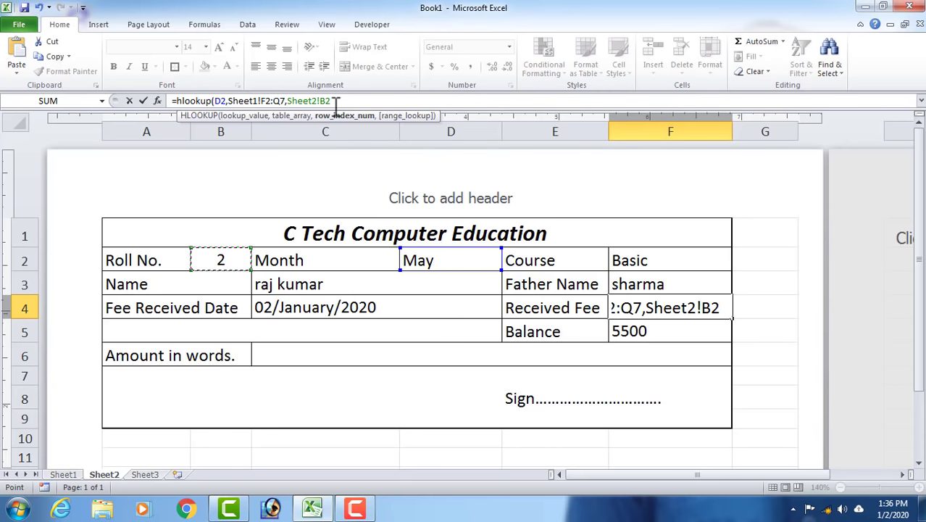
type(",")
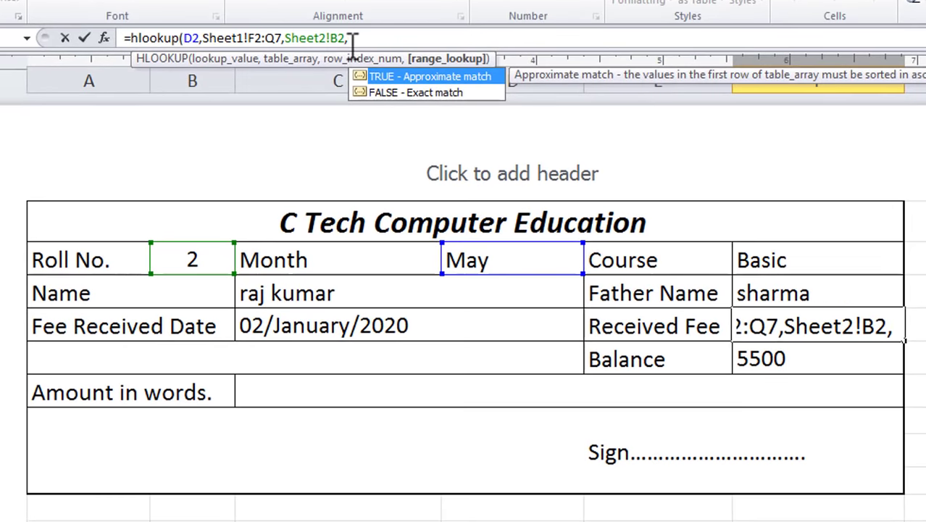
type("0")
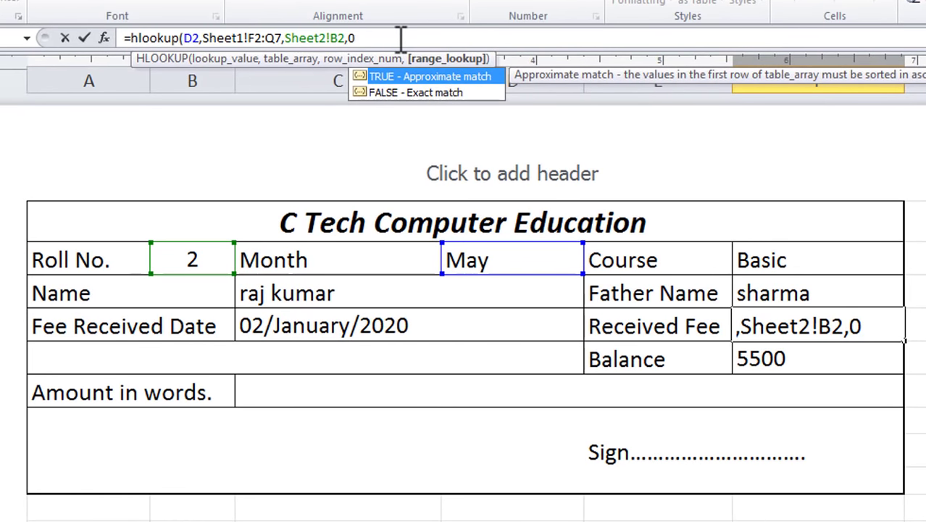
type(")")
key("Return")
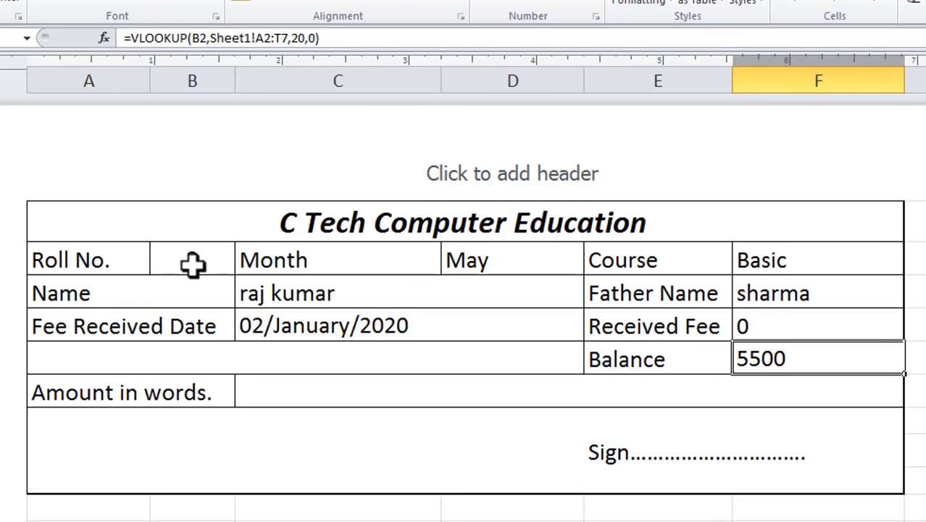
Set the receipt's Roll No. in B2 to 1 from its dropdown.
left_click(191, 263)
left_click(243, 266)
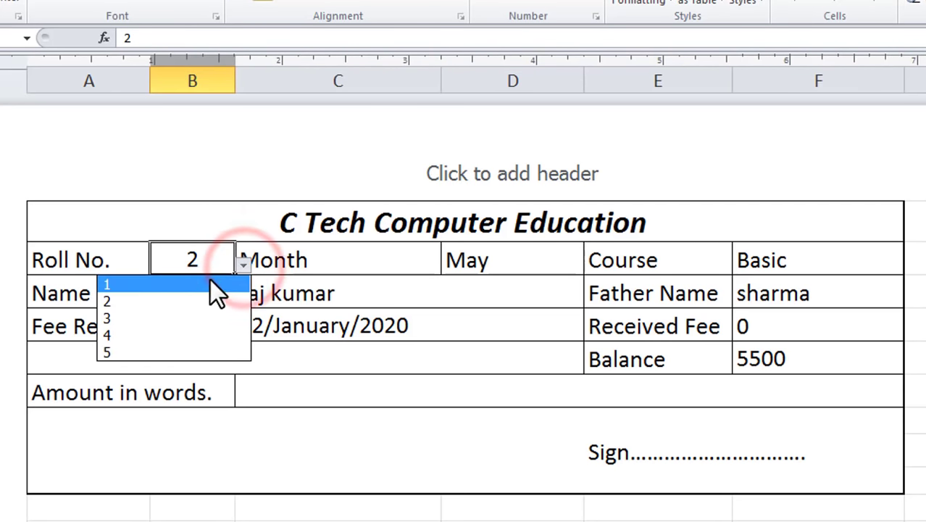
left_click(190, 286)
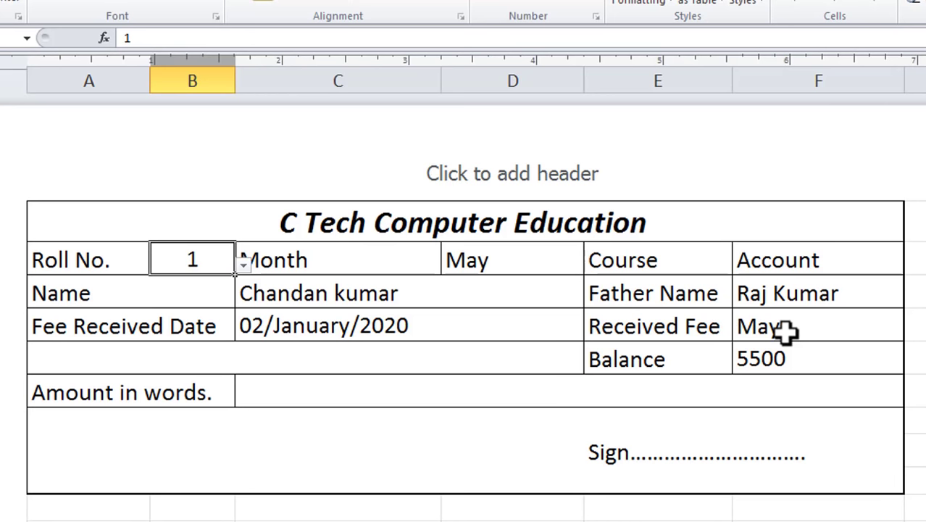
Go to Sheet1's Student Fee Management table and select the month headers from January onward.
left_click(787, 330)
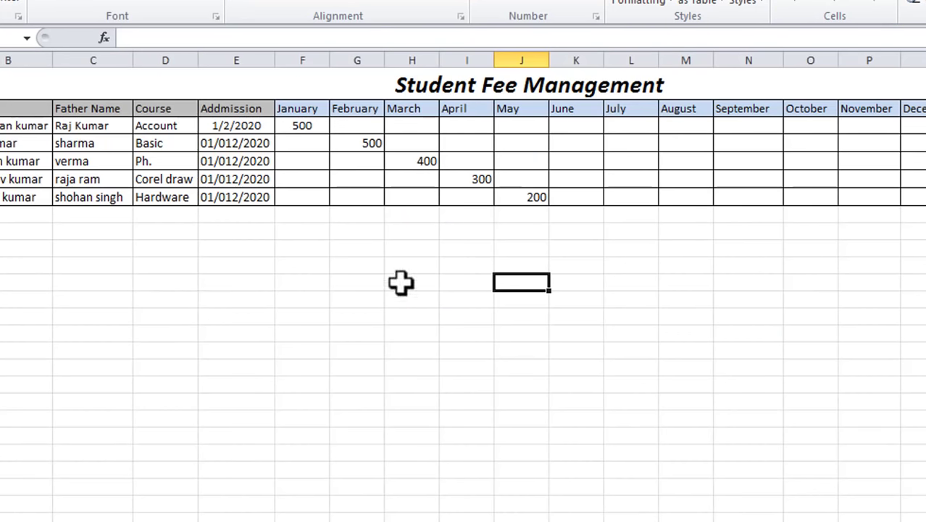
left_click_drag(298, 109, 827, 109)
left_click(482, 297)
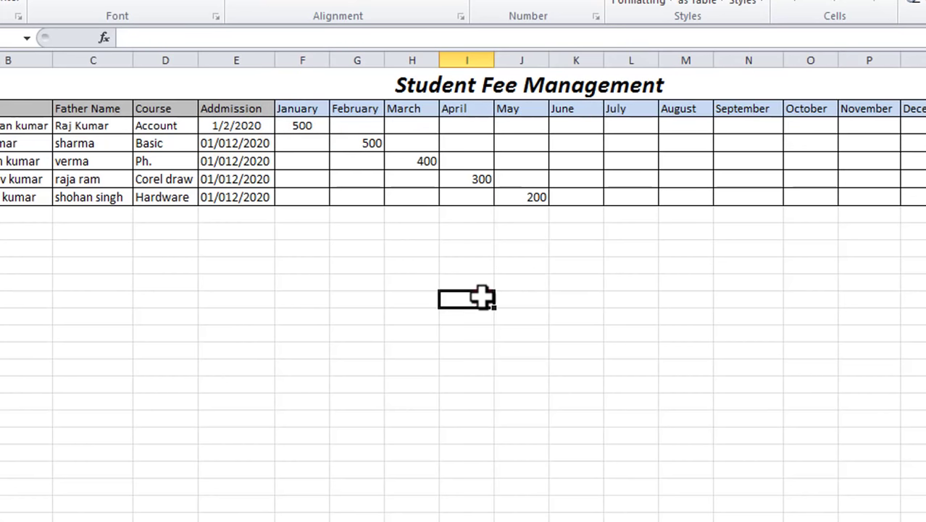
left_click(482, 297)
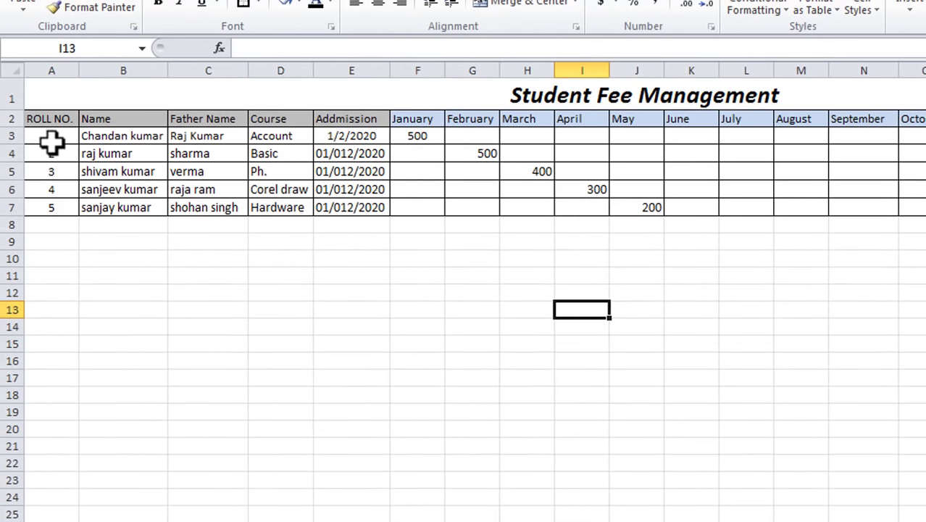
Enter 2 in A3 and fill it down to A7 as a series, 2 through 6.
left_click(51, 142)
type("2")
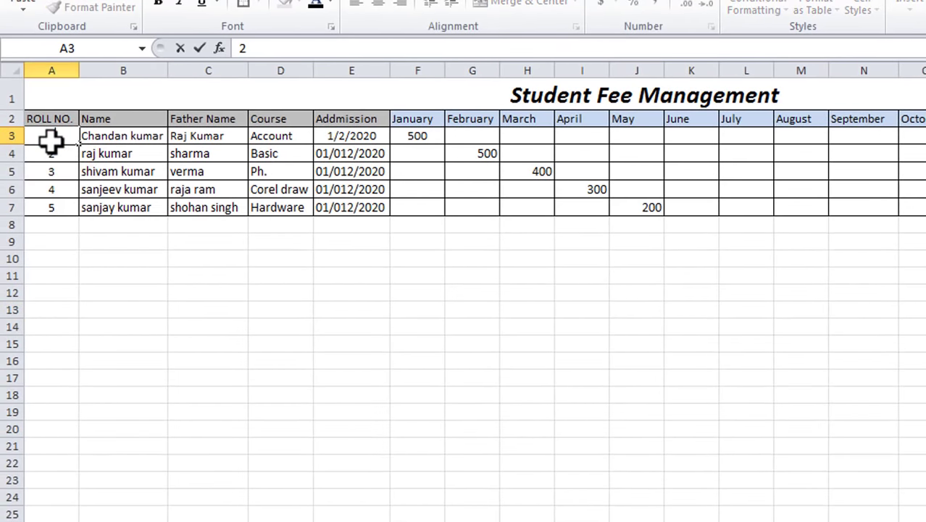
left_click(53, 160)
left_click(52, 135)
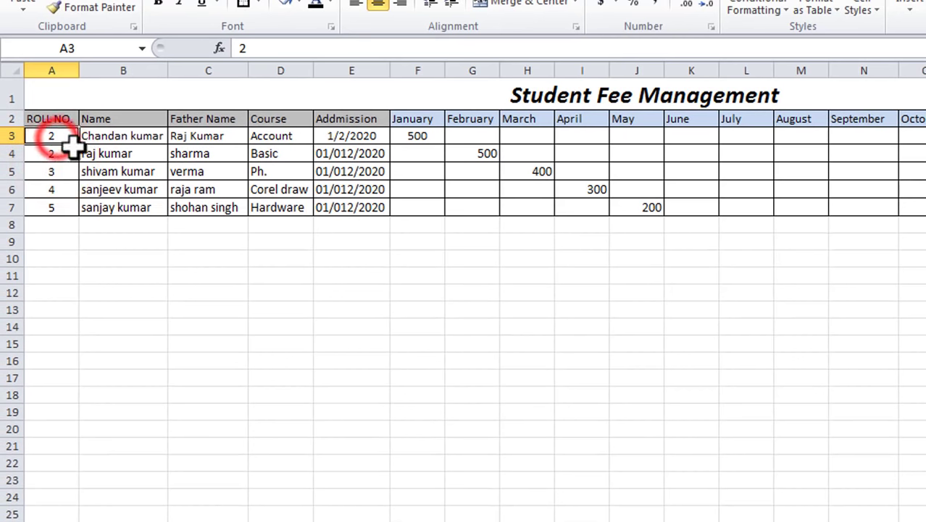
mouse_move(77, 145)
left_mouse_down()
mouse_move(75, 224)
mouse_move(77, 212)
left_mouse_up()
left_click(105, 227)
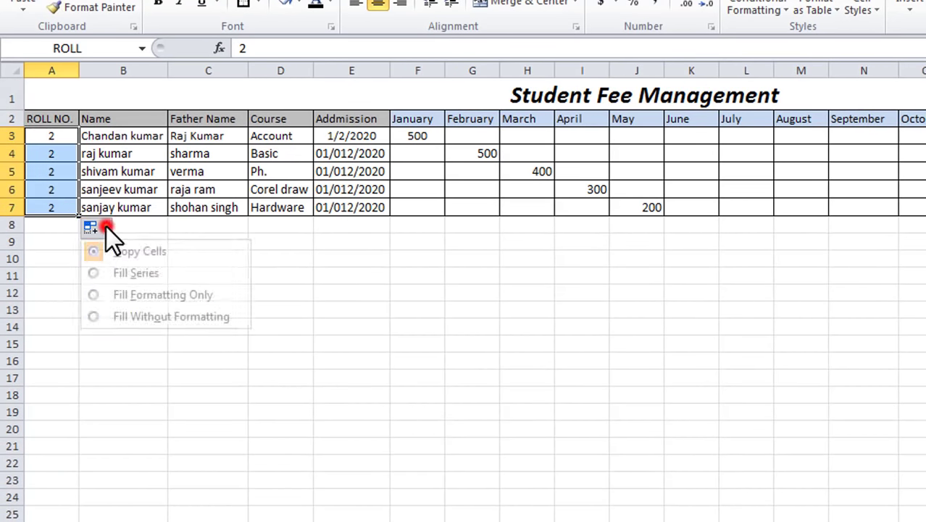
left_click(131, 274)
Check the new roll number in A3 and the name in B3, then return to Sheet2.
left_click(259, 294)
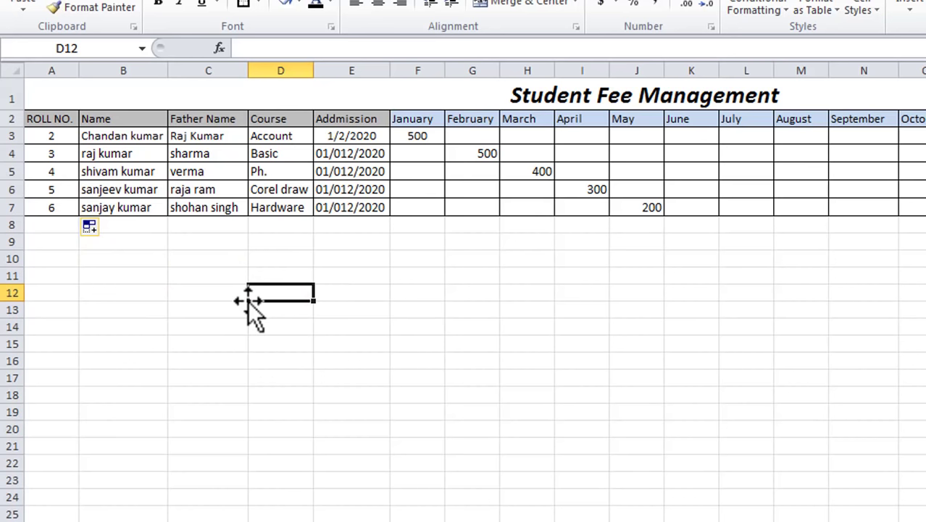
left_click(51, 136)
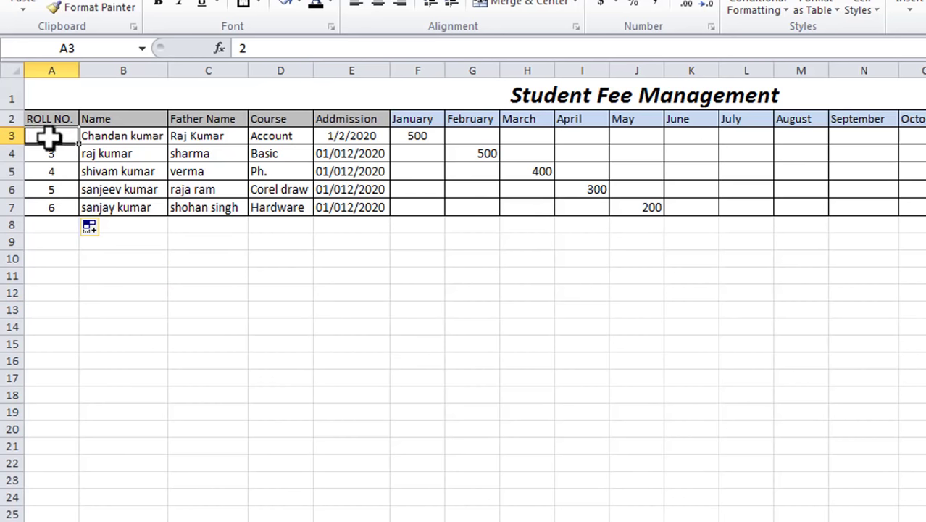
left_click(127, 140)
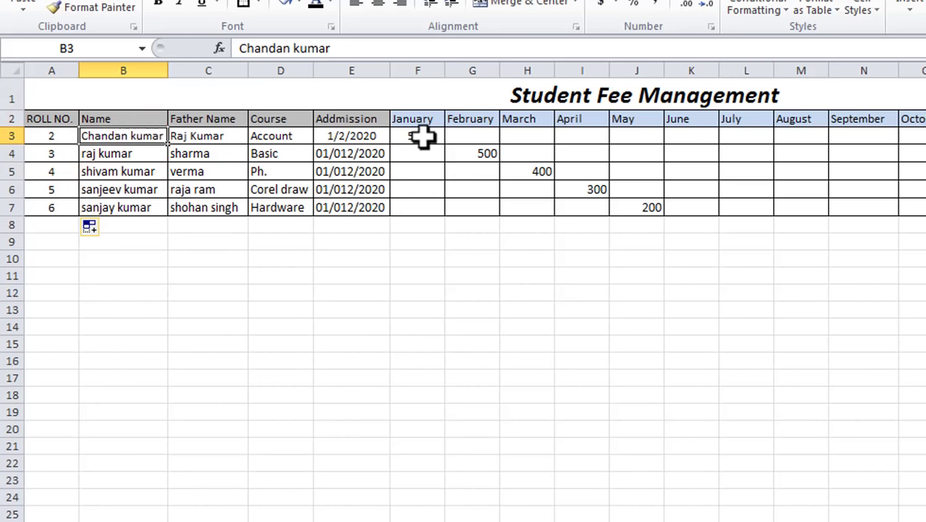
key("ctrl+Page_Down")
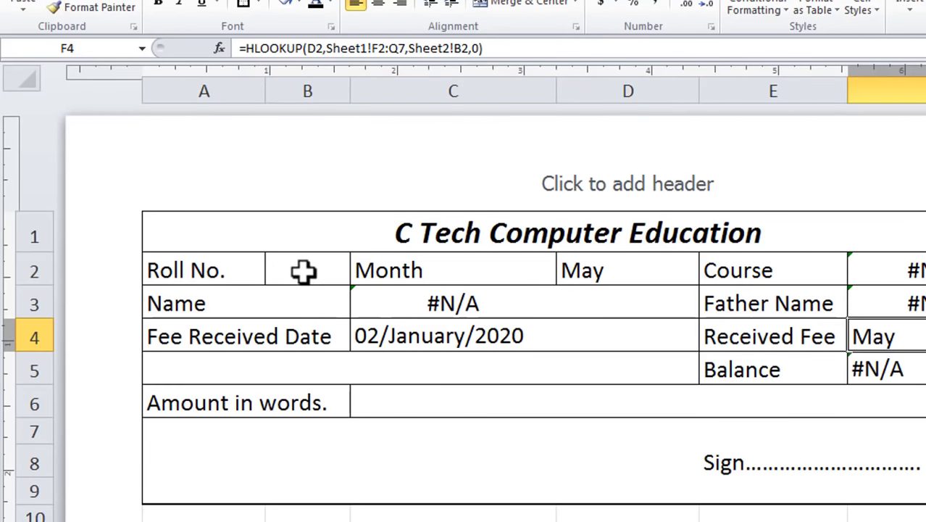
Set the receipt's Roll No. in B2 to 2.
left_click(303, 269)
left_click(332, 254)
left_click(272, 274)
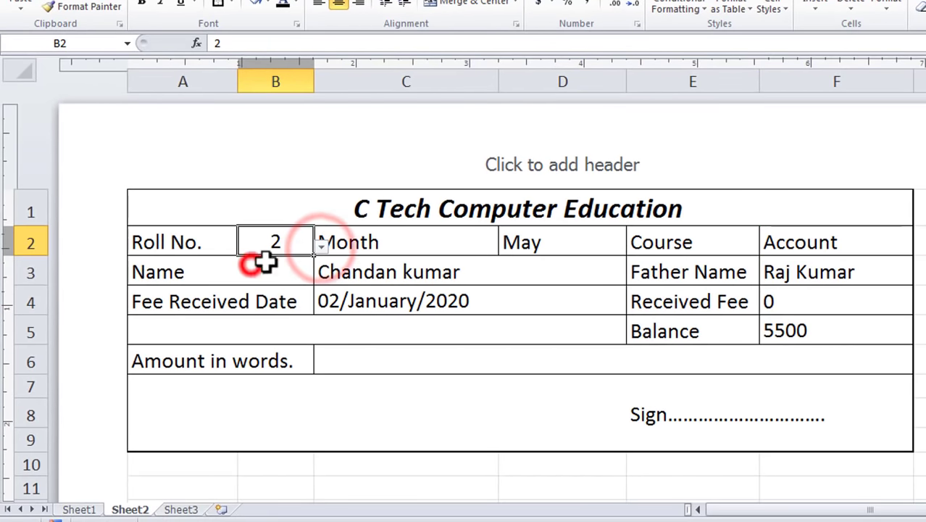
left_click(332, 256)
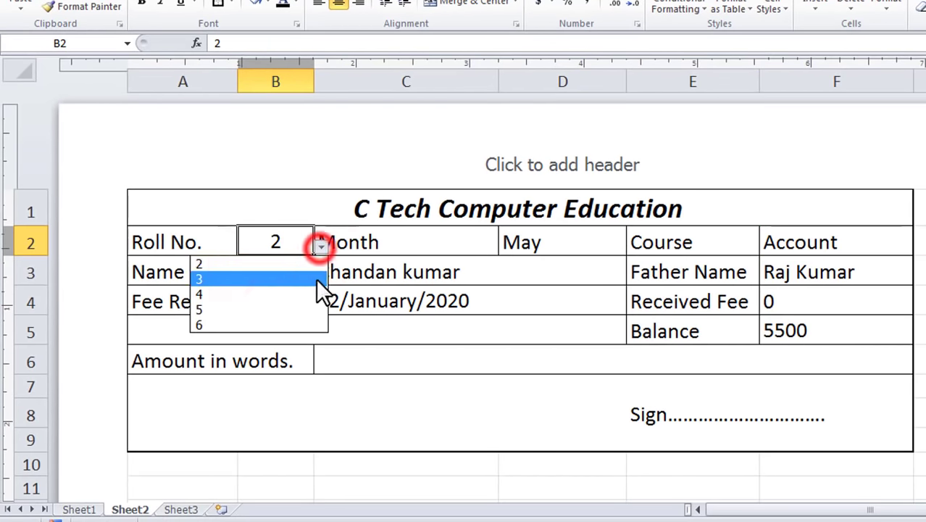
left_click(200, 265)
Choose January as the receipt month in D2 and check the Received Fee in F4.
left_click(560, 242)
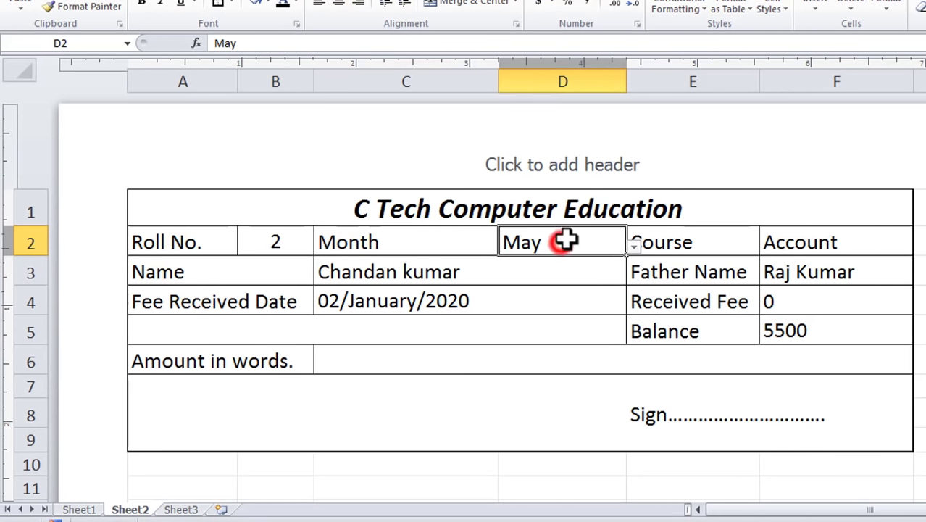
left_click(788, 300)
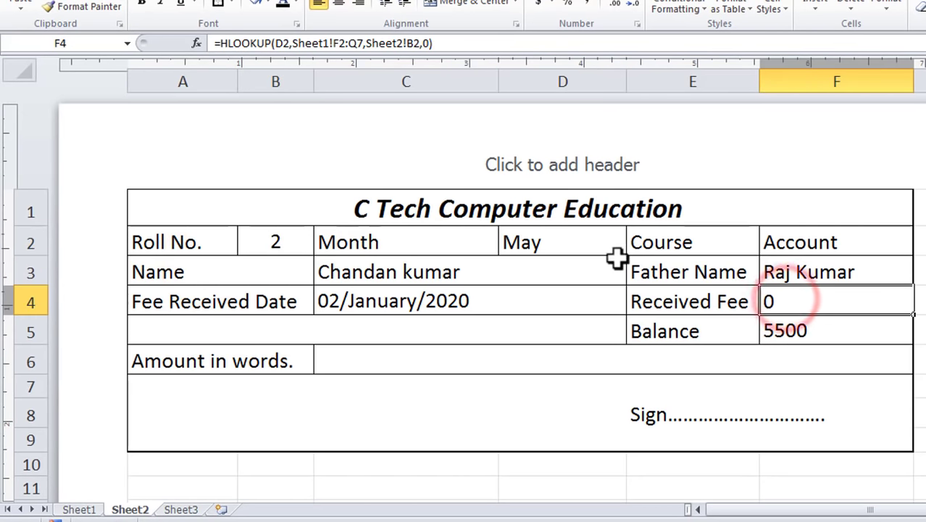
left_click(567, 243)
left_click(634, 245)
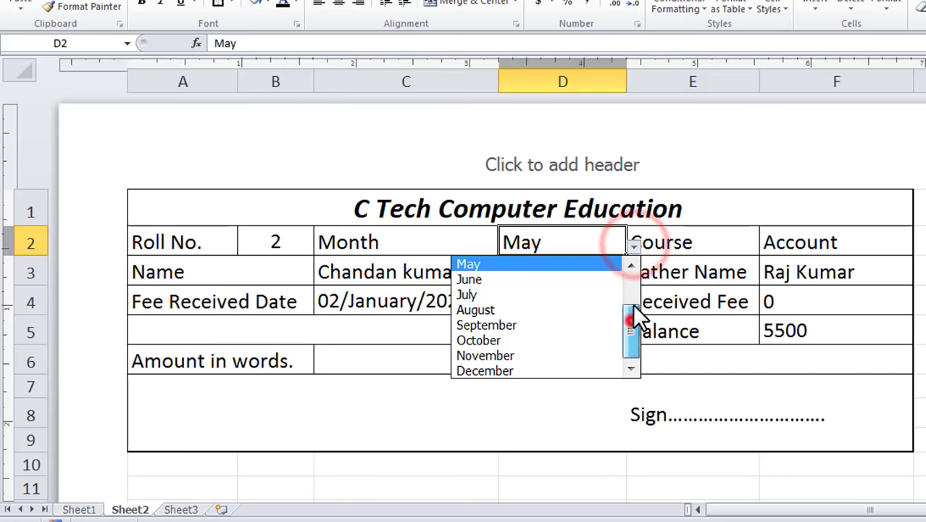
left_click_drag(631, 315, 594, 257)
left_click(532, 264)
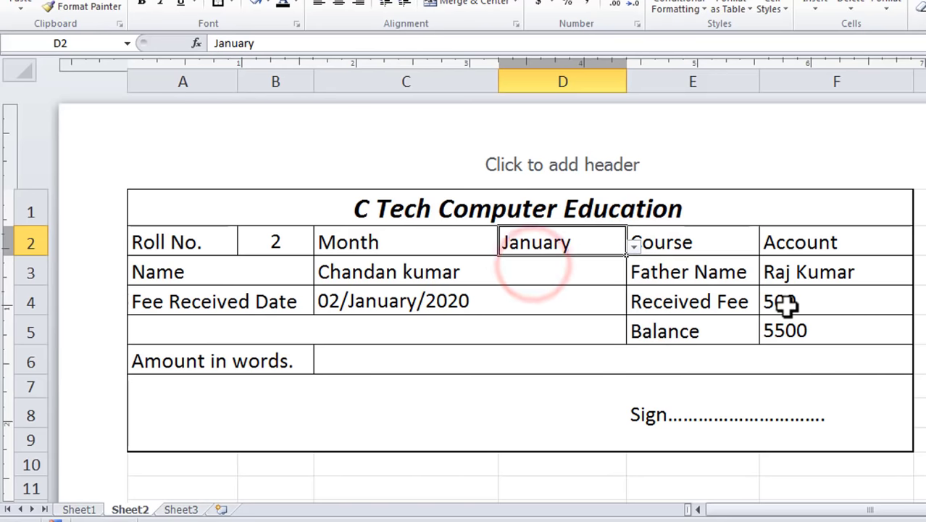
left_click(783, 303)
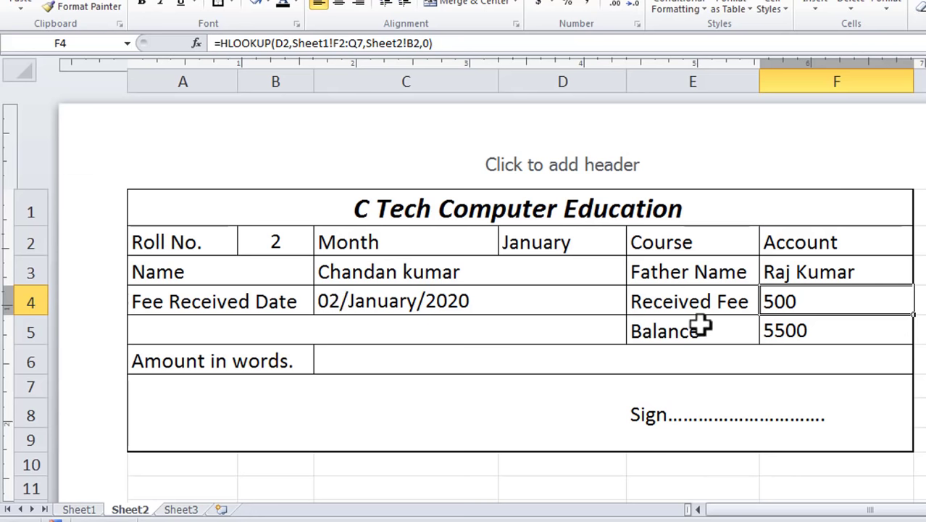
Set the receipt to roll number 3 and February, then switch to the Student Fee Management sheet.
left_click(287, 245)
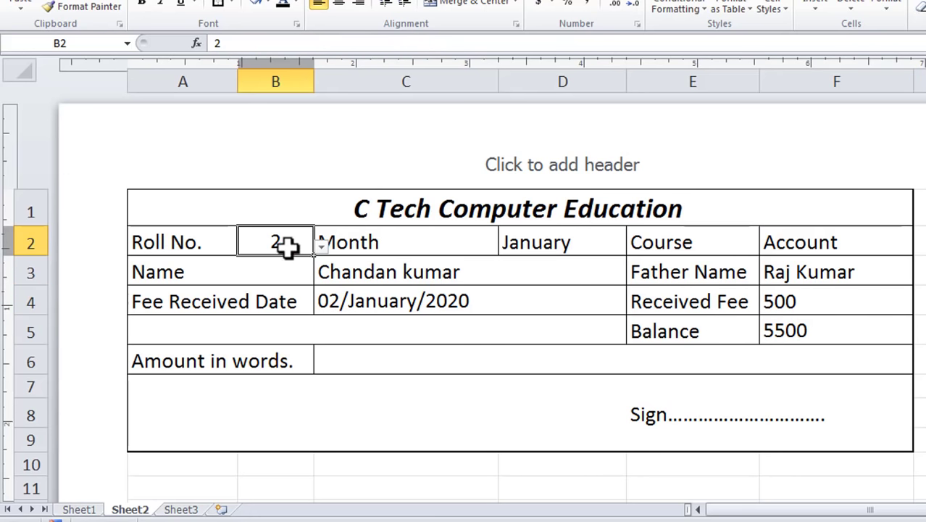
left_click(320, 246)
left_click(255, 278)
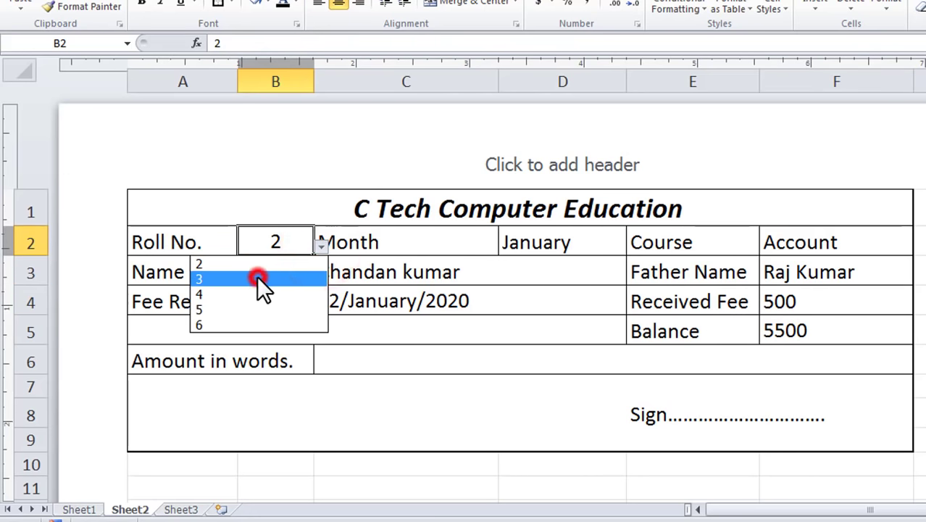
left_click(555, 245)
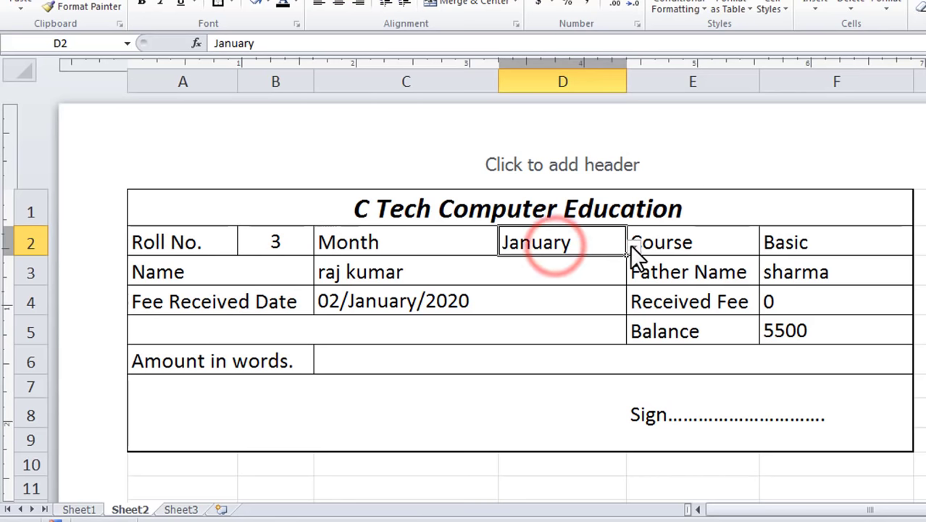
left_click(635, 246)
left_click(495, 278)
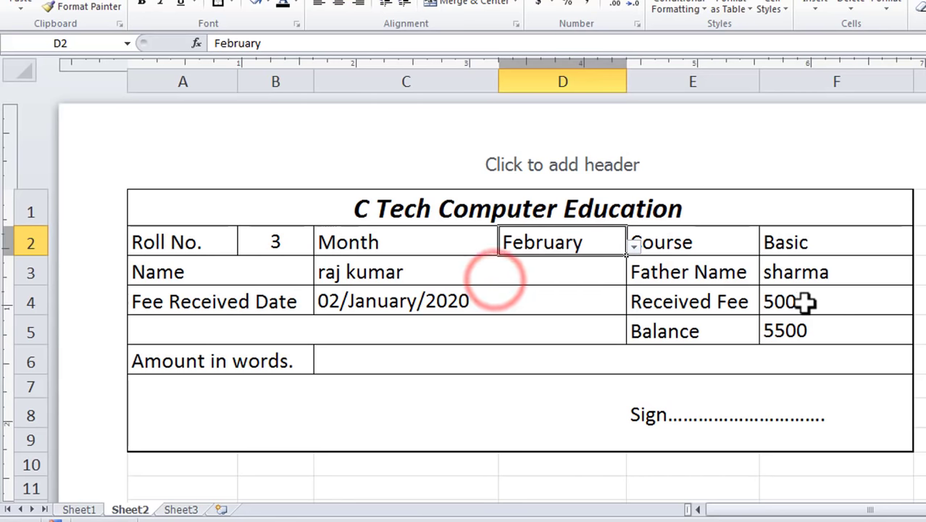
left_click(92, 510)
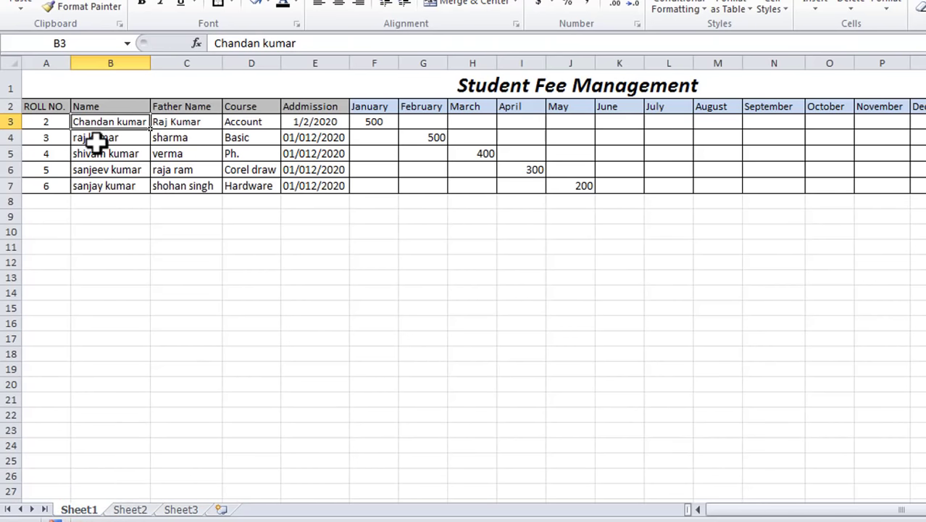
Enter 100 as roll 3's January fee in Sheet1 cell F4.
left_click(372, 138)
type("100")
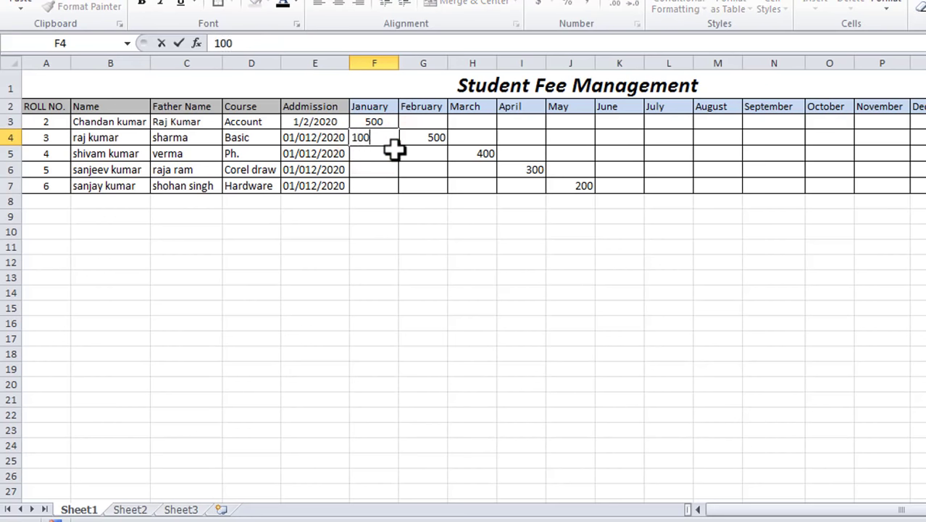
left_click(384, 169)
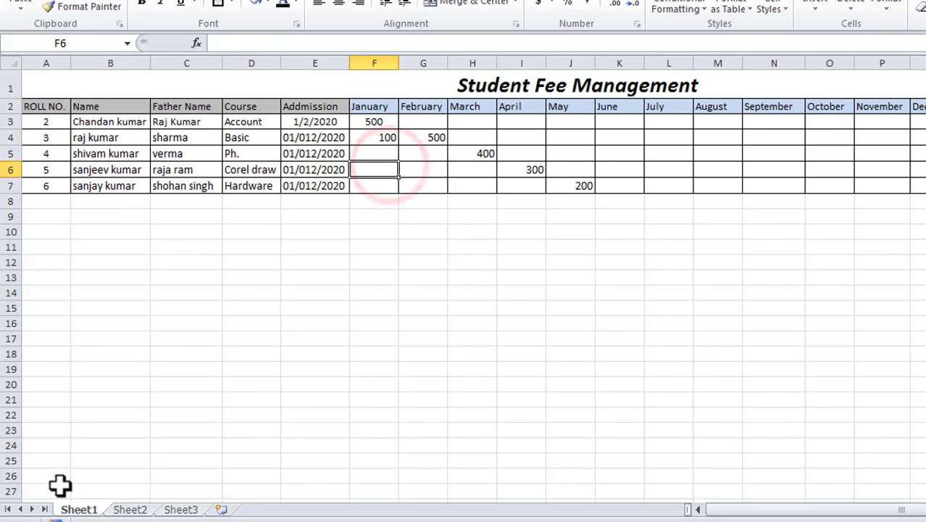
On the receipt, try January and then February in the Month cell D2.
left_click(128, 509)
left_click(634, 246)
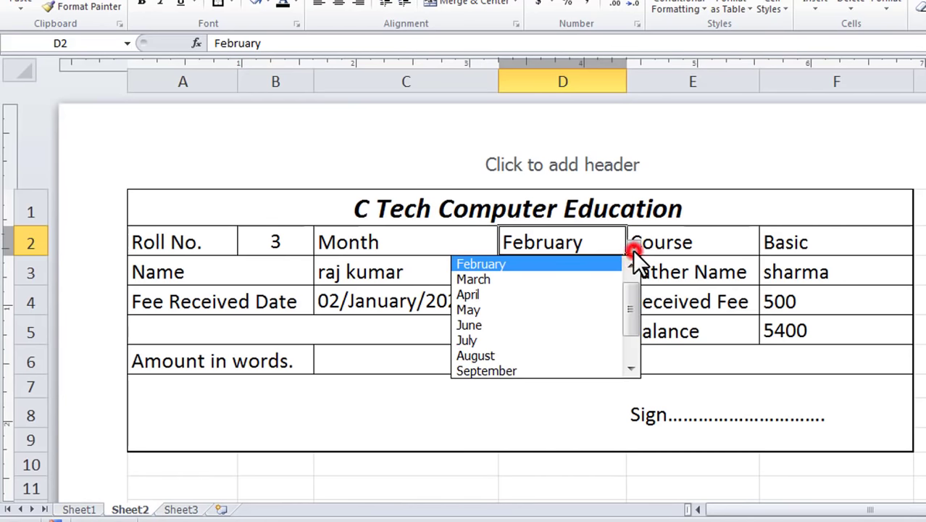
left_click_drag(634, 308, 634, 291)
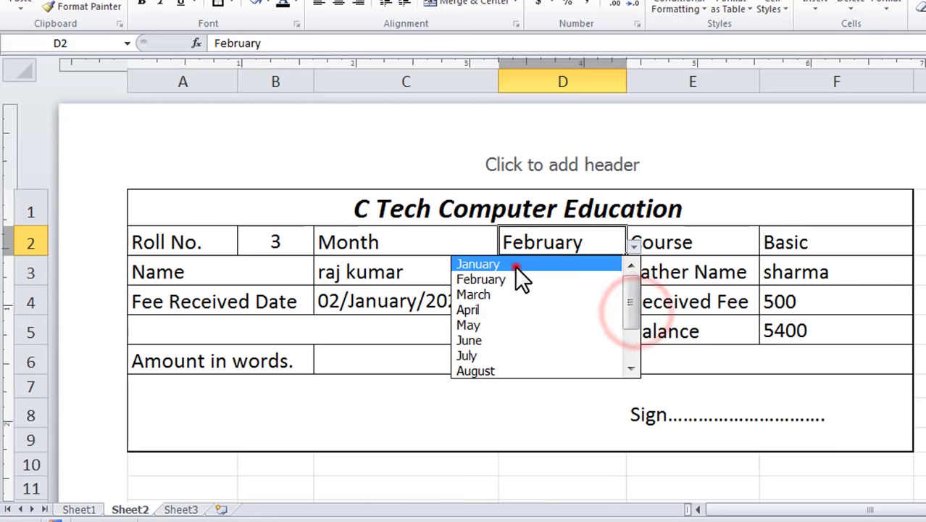
left_click(515, 266)
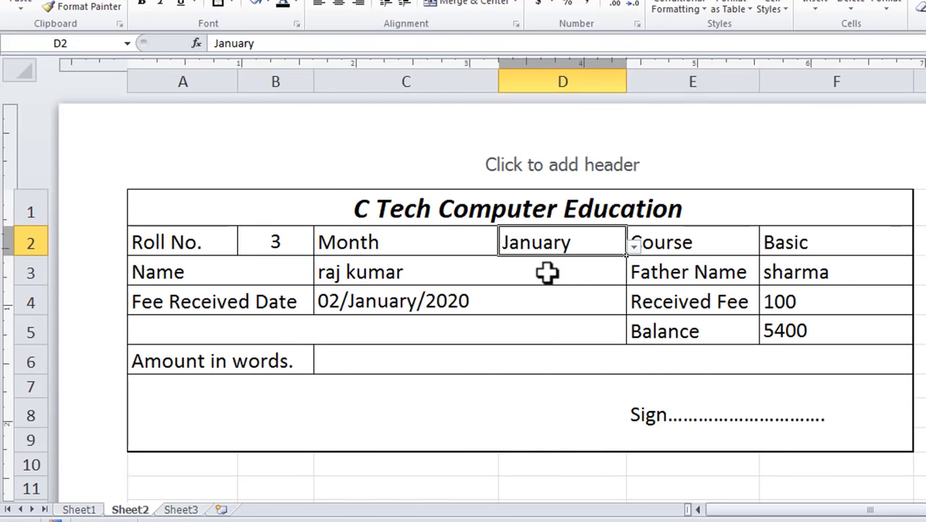
left_click(633, 247)
left_click(514, 283)
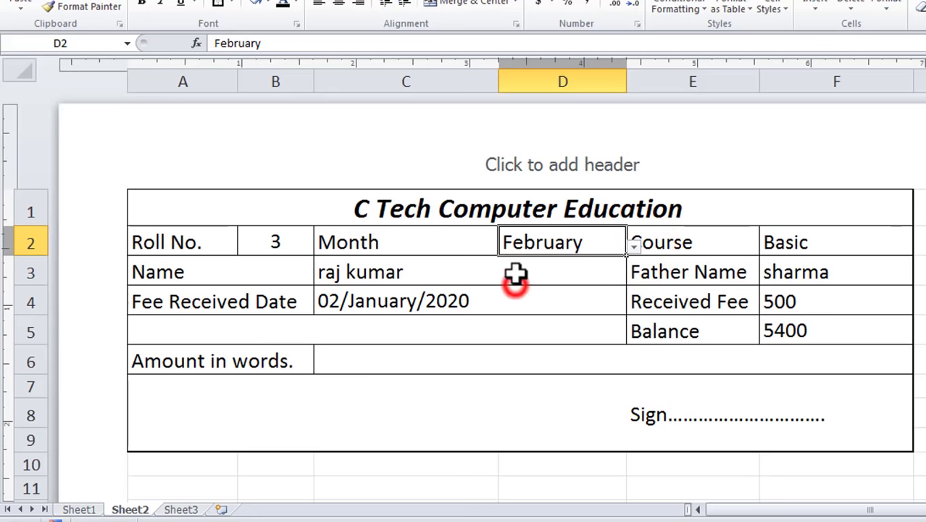
Set the receipt to roll number 4 and March, showing 400 received.
left_click(284, 242)
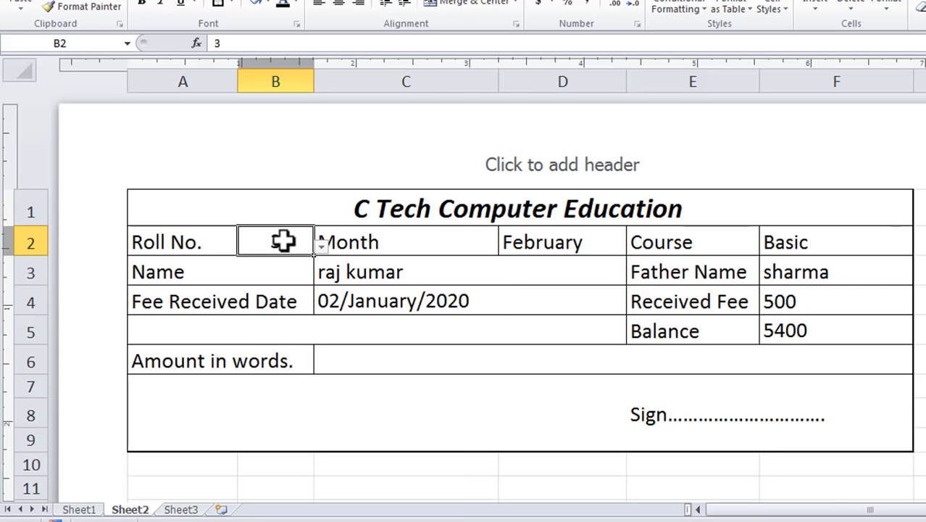
left_click(320, 247)
left_click(238, 294)
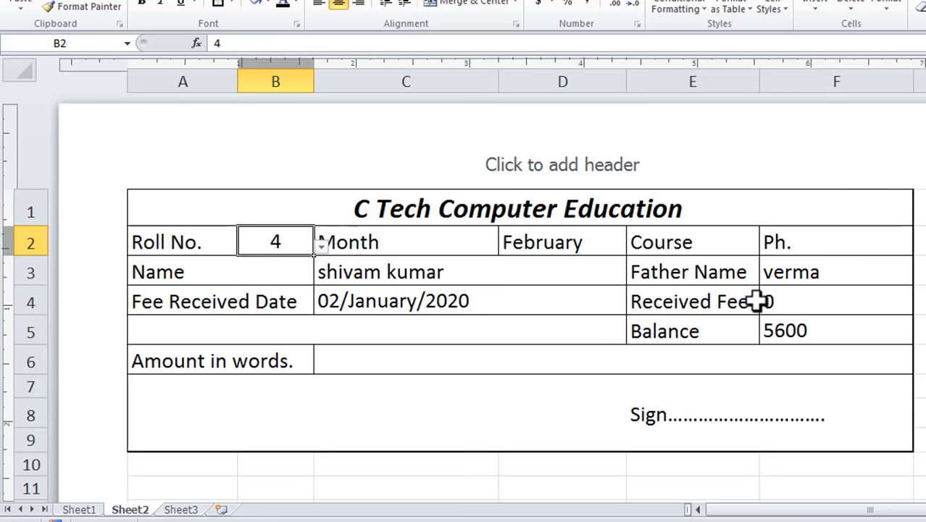
left_click(562, 253)
left_click(634, 246)
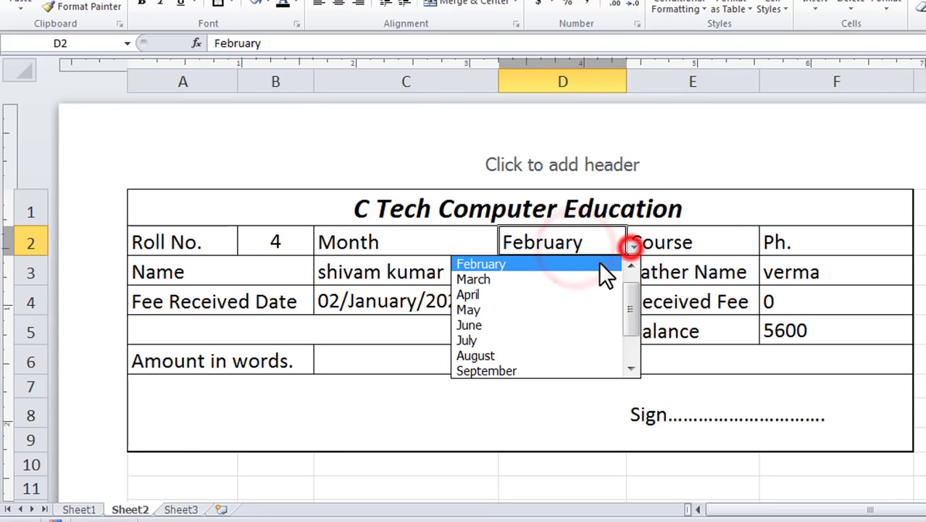
left_click(548, 281)
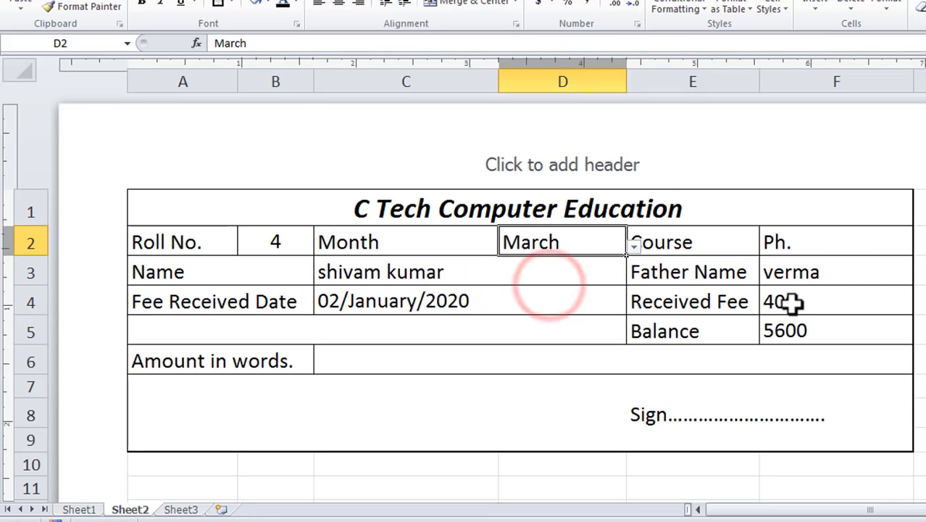
left_click(710, 401)
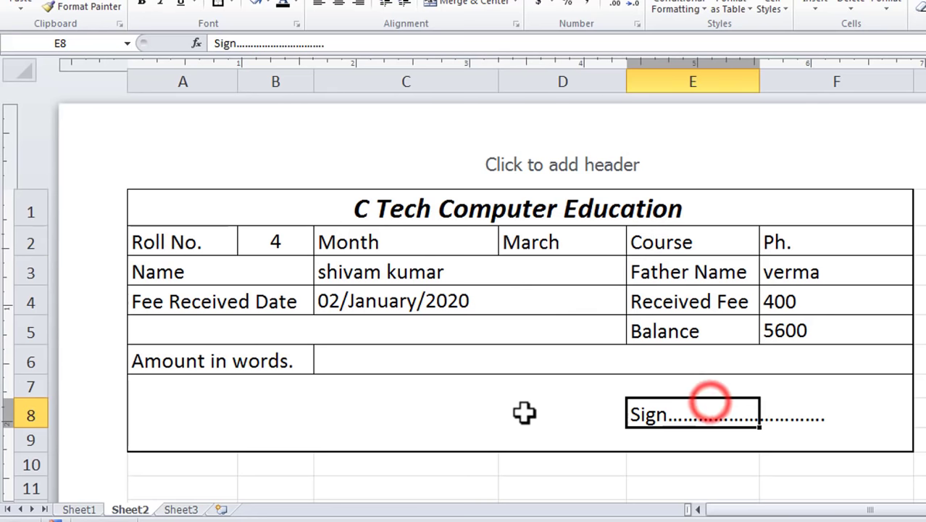
left_click(524, 411)
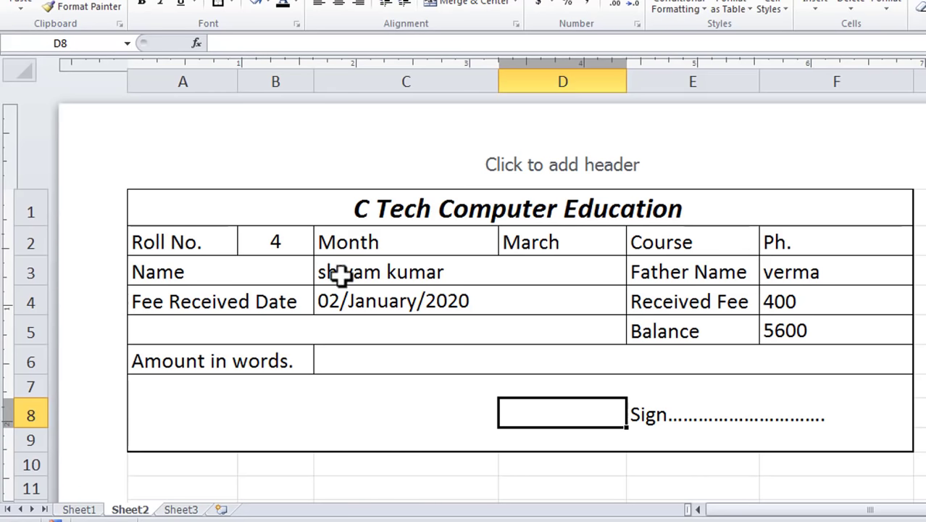
Look at the Student Fee Management sheet, then reselect the receipt's Roll No. cell B2.
left_click(81, 509)
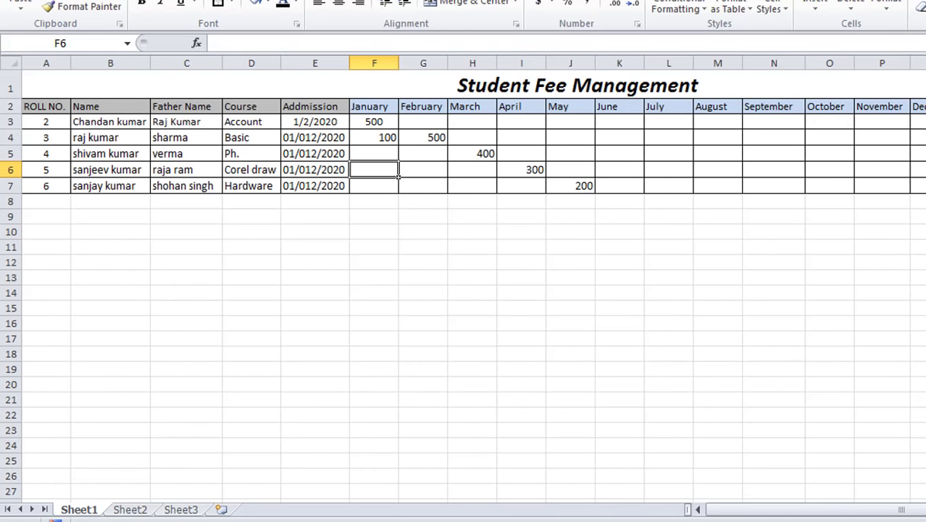
left_click(130, 510)
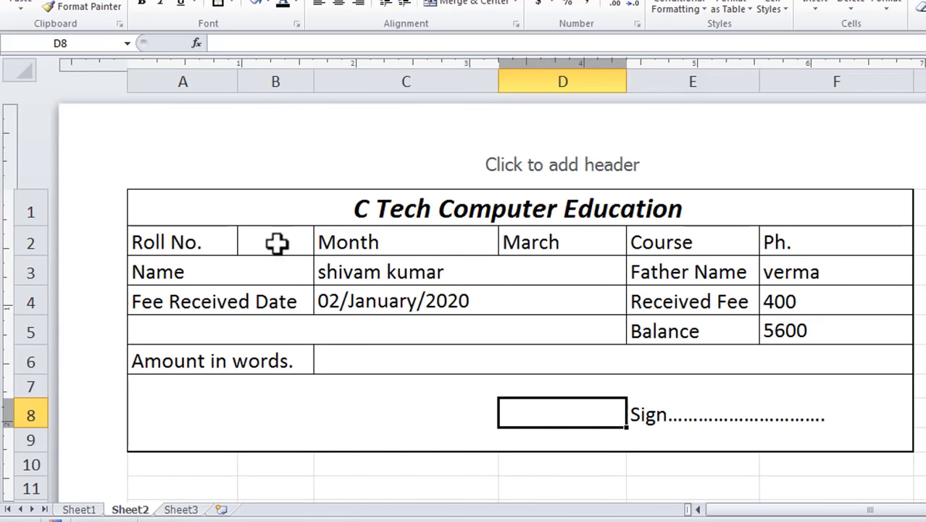
left_click(276, 242)
Clear the receipt's roll number in B2 and month in D2.
key("Delete")
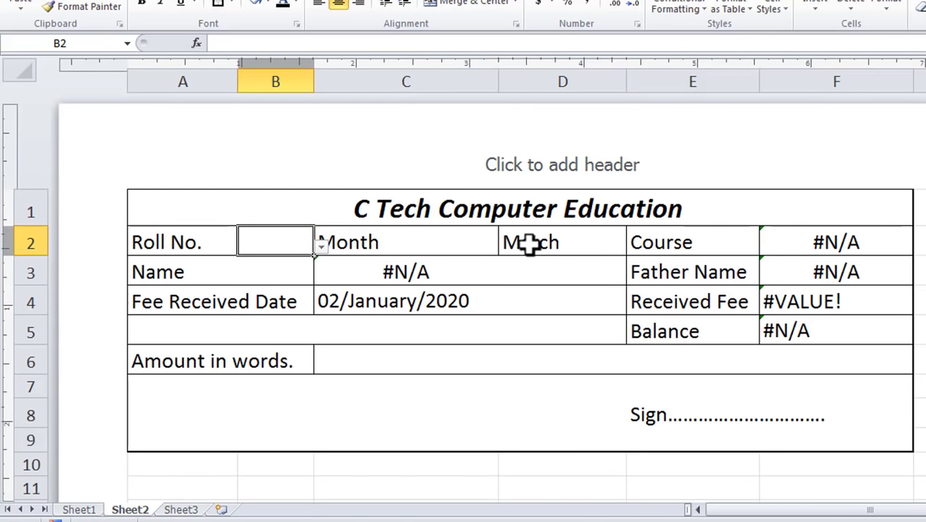
left_click(528, 244)
key("Delete")
Left-align the looked-up values in F2:F5 and the name value in C3.
left_click(833, 243)
left_click(848, 283)
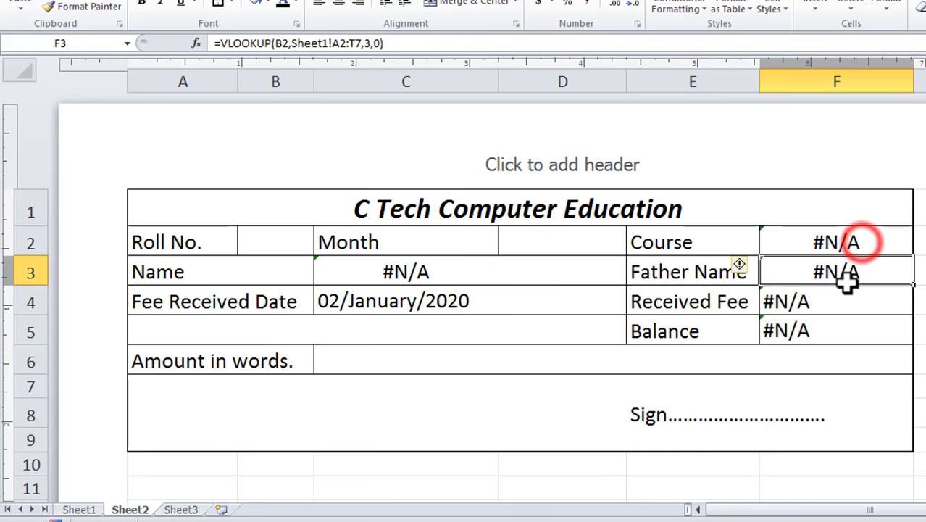
left_click_drag(827, 243, 829, 323)
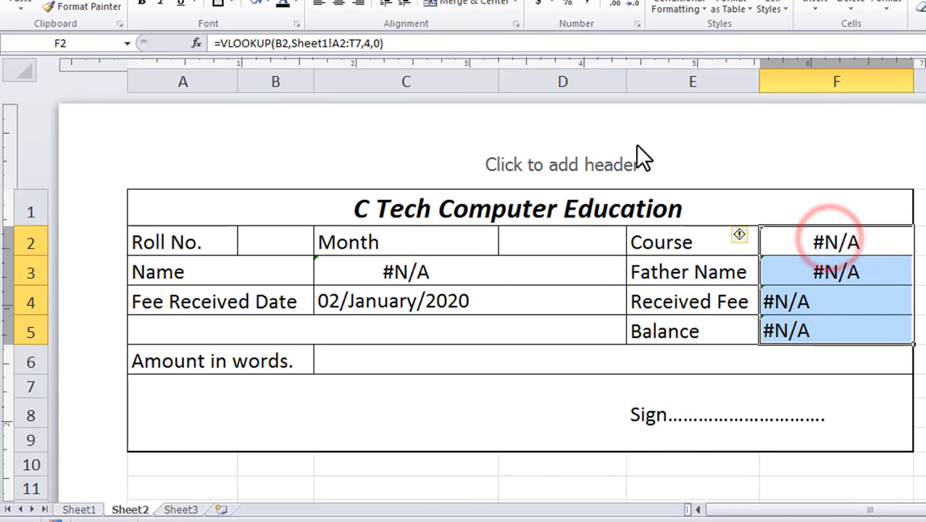
left_click(319, 2)
left_click(390, 273)
left_click(319, 2)
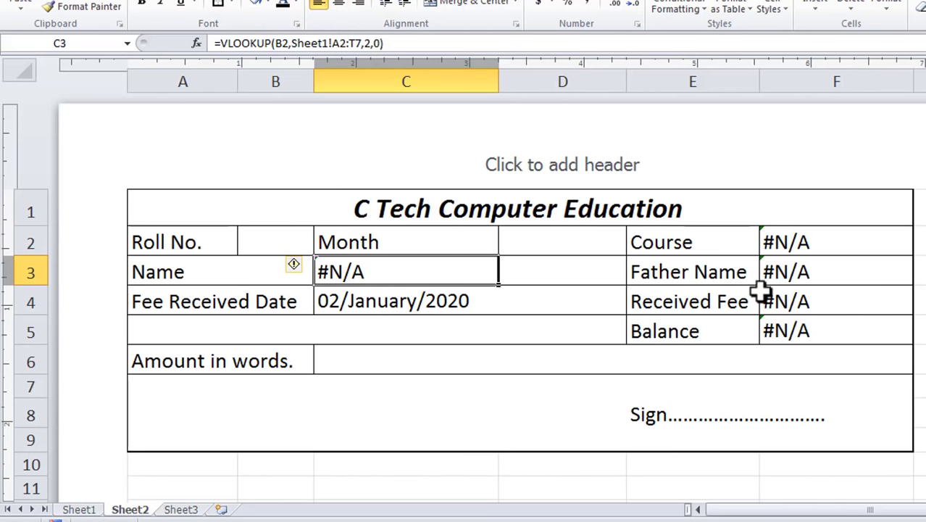
left_click(812, 242)
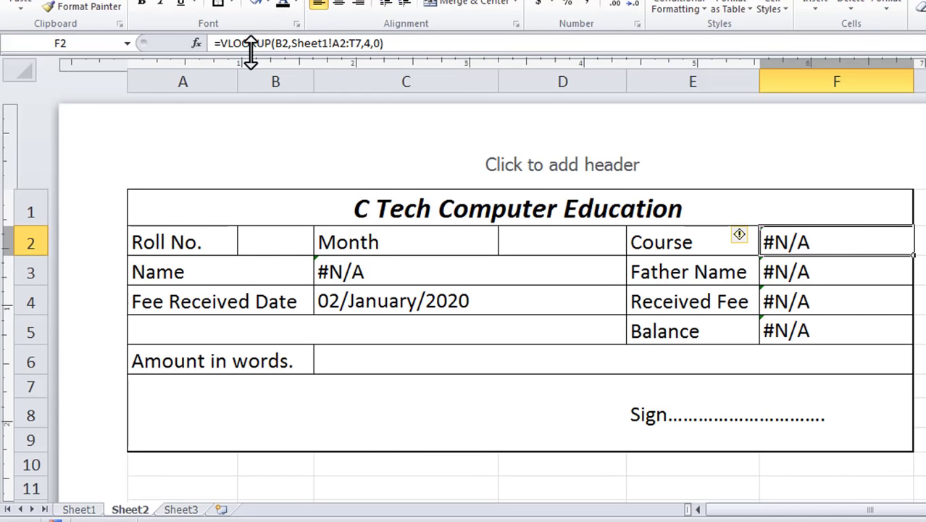
Wrap the Course (F2) and Father Name (F3) lookups in IFERROR returning an empty string.
left_click(221, 43)
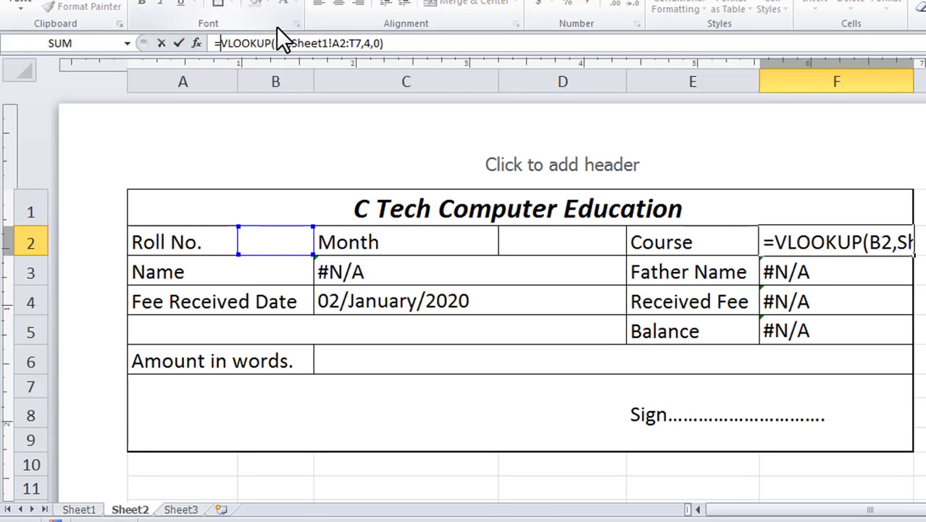
type("i")
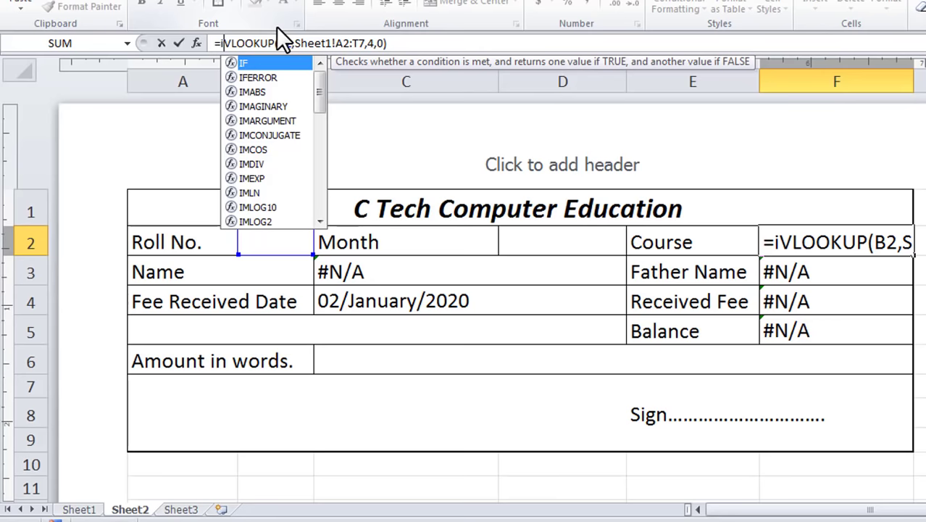
type("ferro")
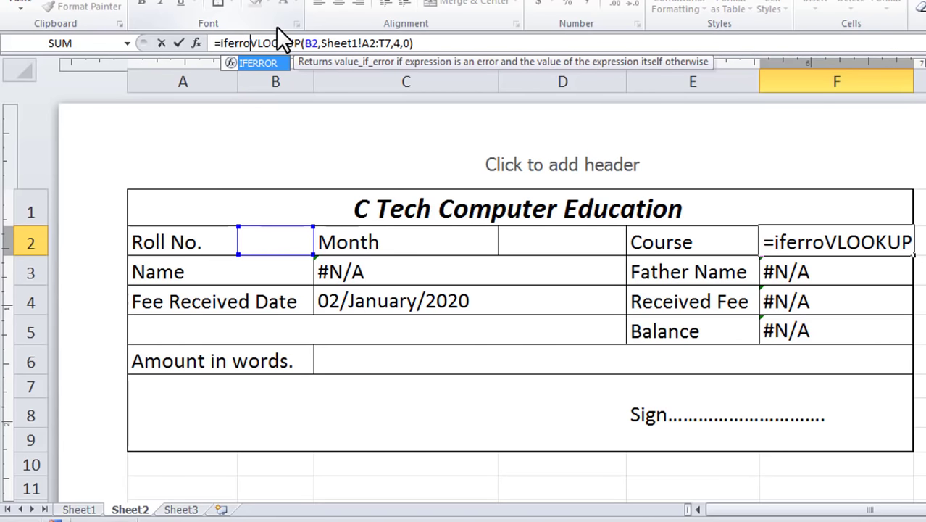
type("r")
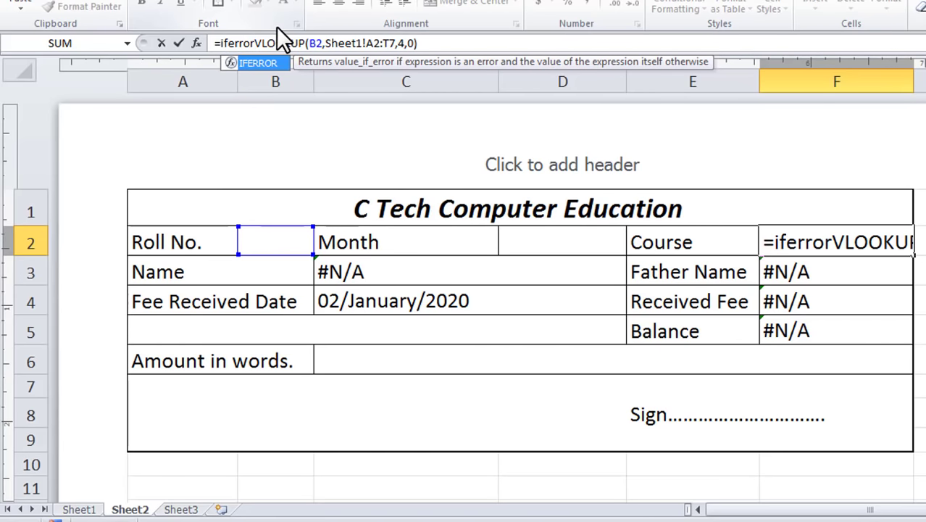
type("(")
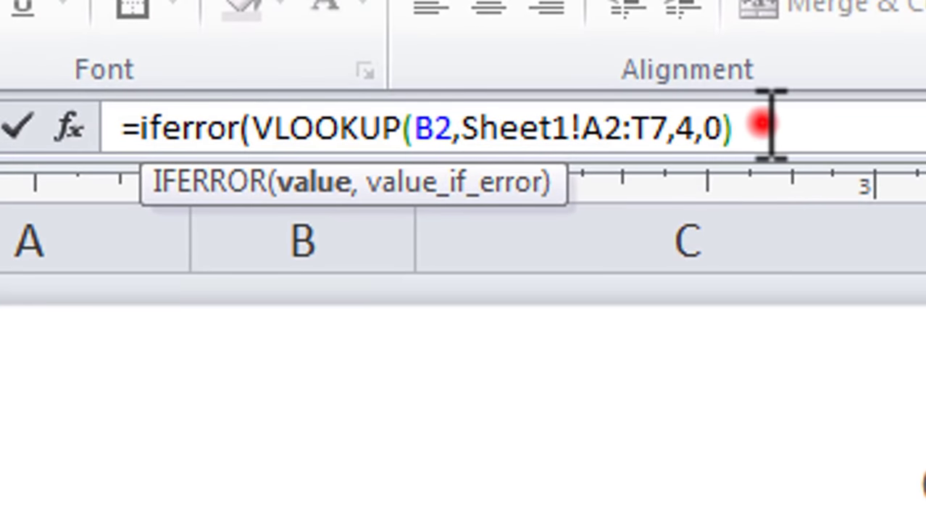
type(",")
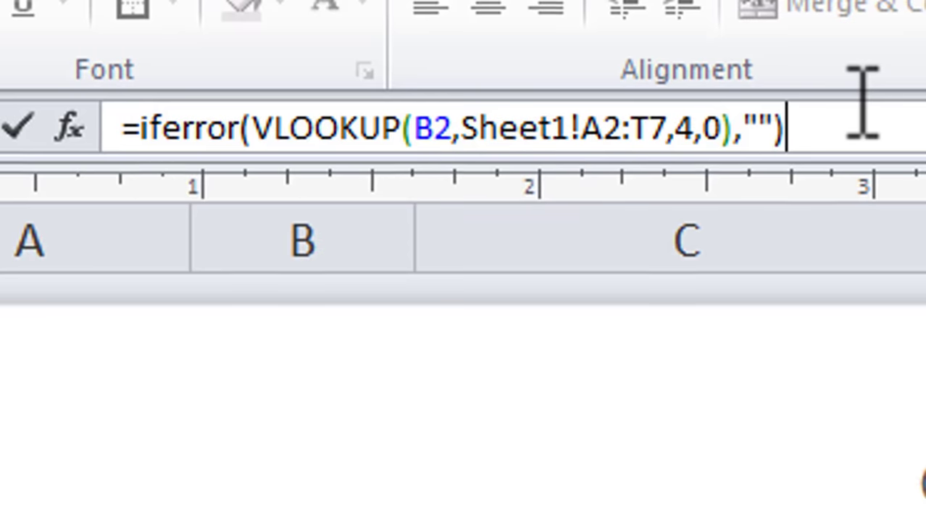
key("Return")
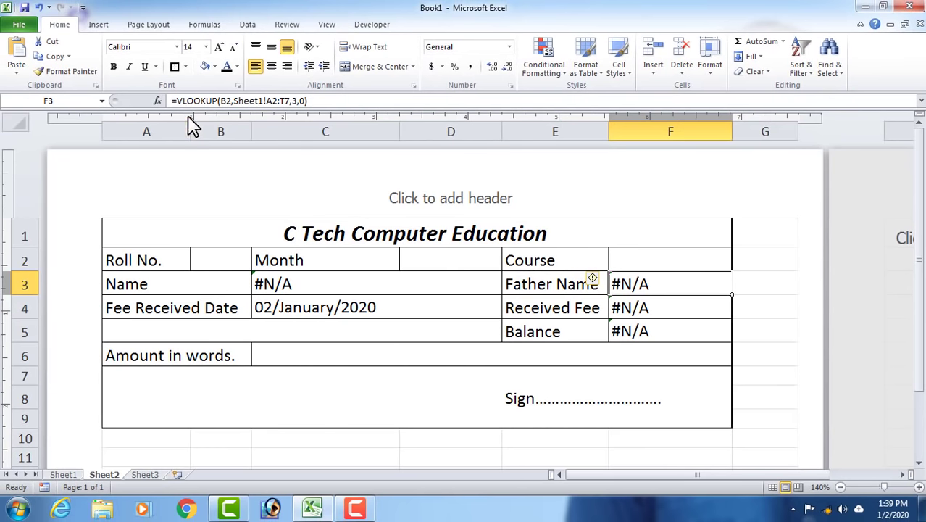
left_click(178, 101)
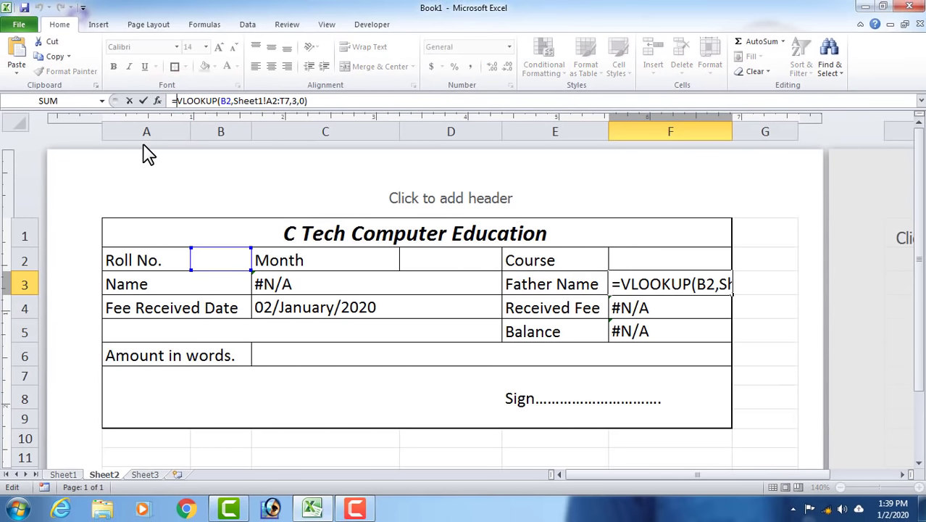
type("iferror")
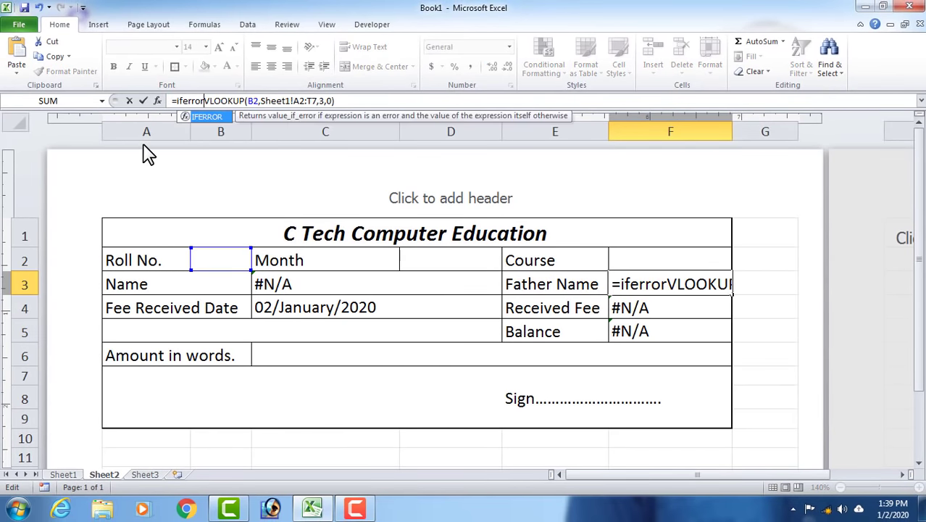
type("(")
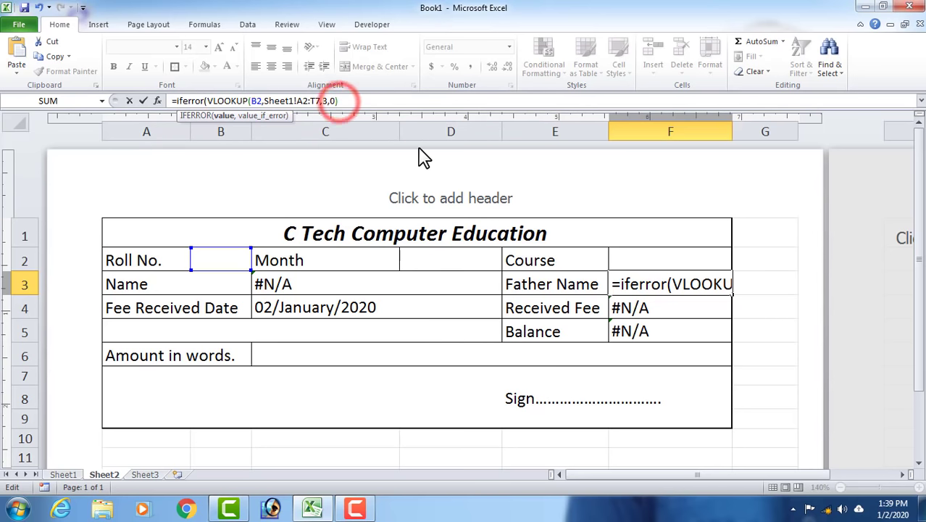
type("),")
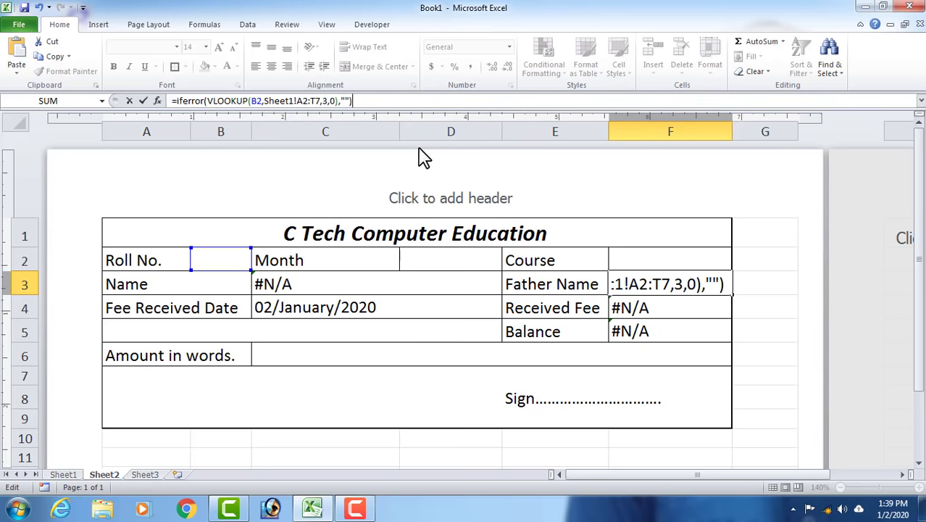
key("Return")
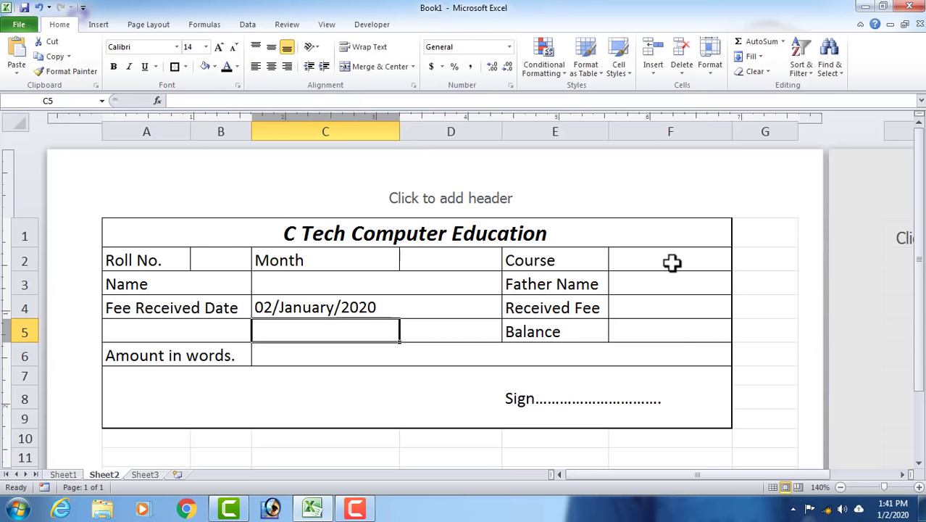
Set the receipt to roll number 2 and January, then check the F4 Received Fee formula.
left_click(209, 258)
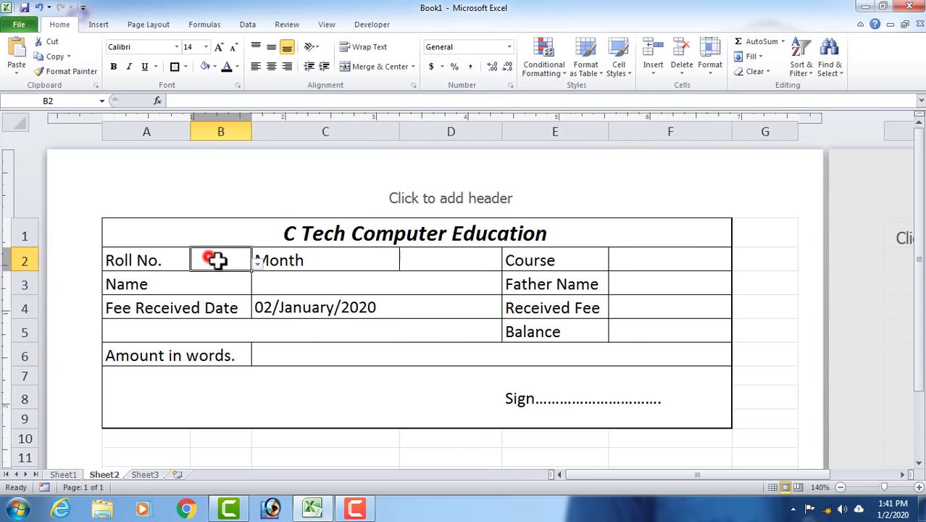
left_click(257, 262)
left_click(200, 281)
left_click(430, 262)
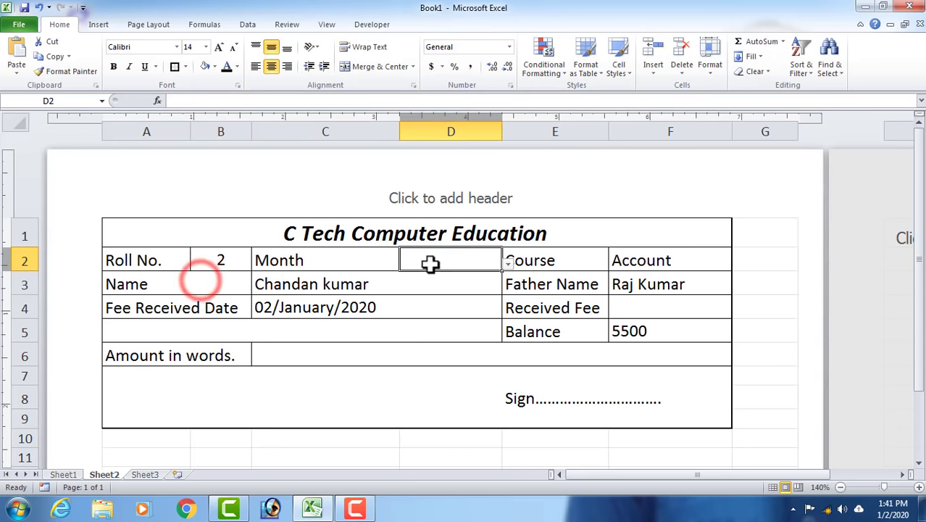
left_click(508, 263)
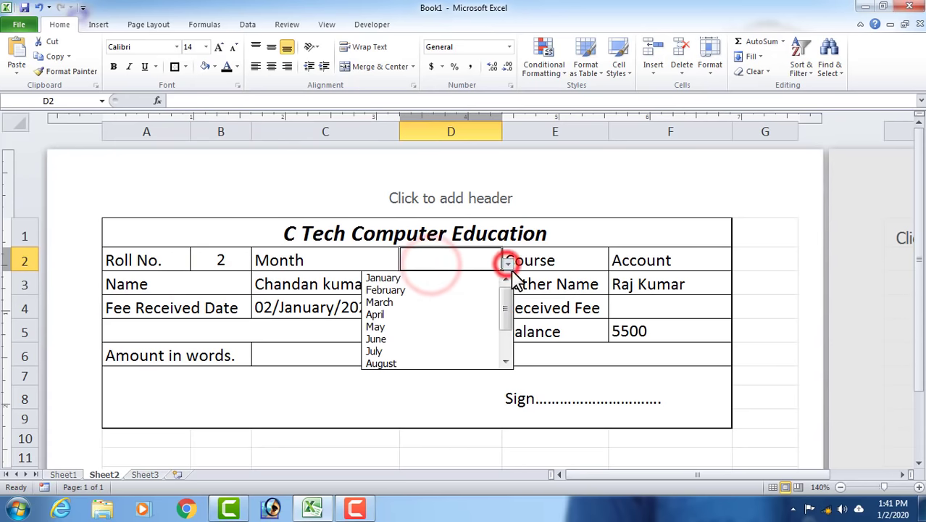
left_click(405, 280)
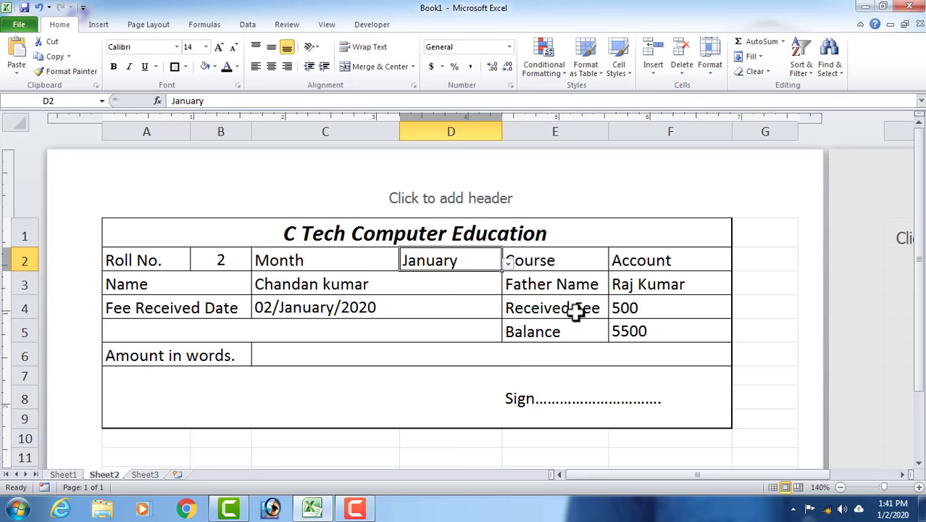
left_click(631, 309)
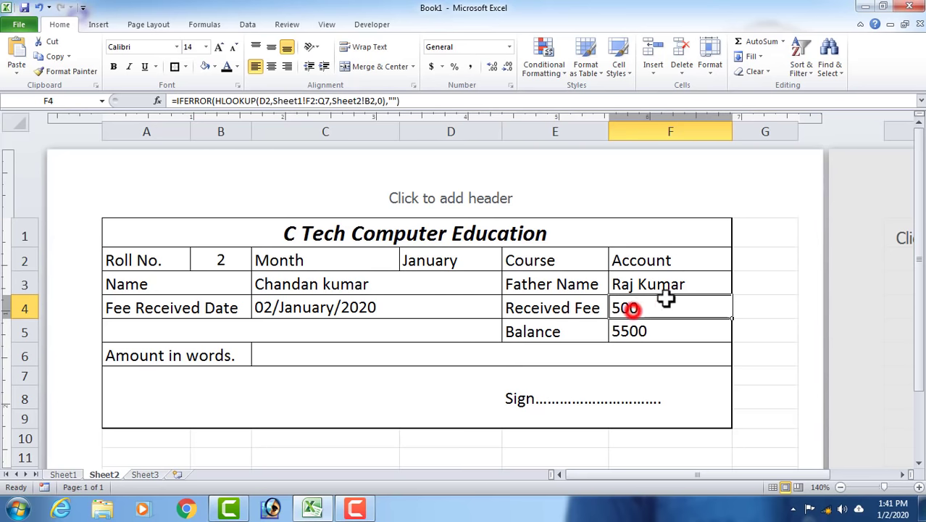
Select the amount-in-words cells in row 6, then cells C8 and B8.
left_click_drag(281, 361, 677, 356)
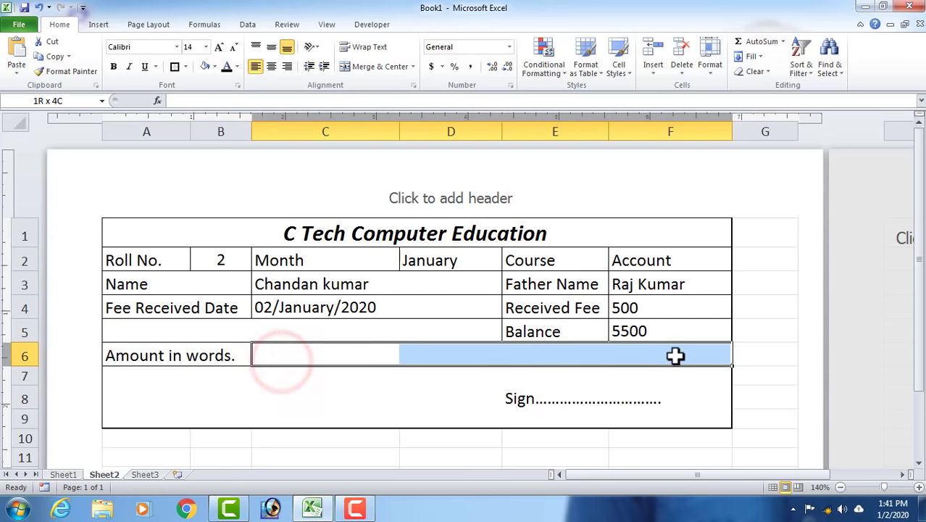
left_click(300, 390)
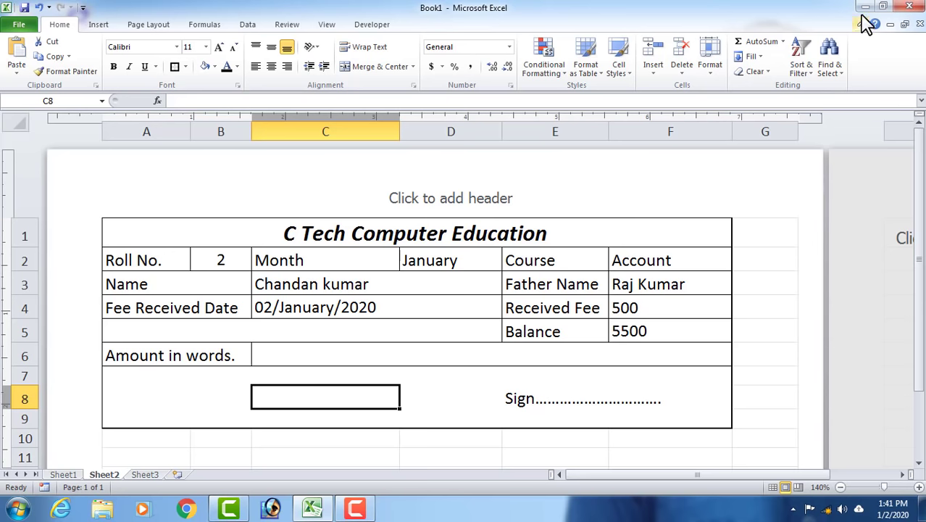
left_click(219, 400)
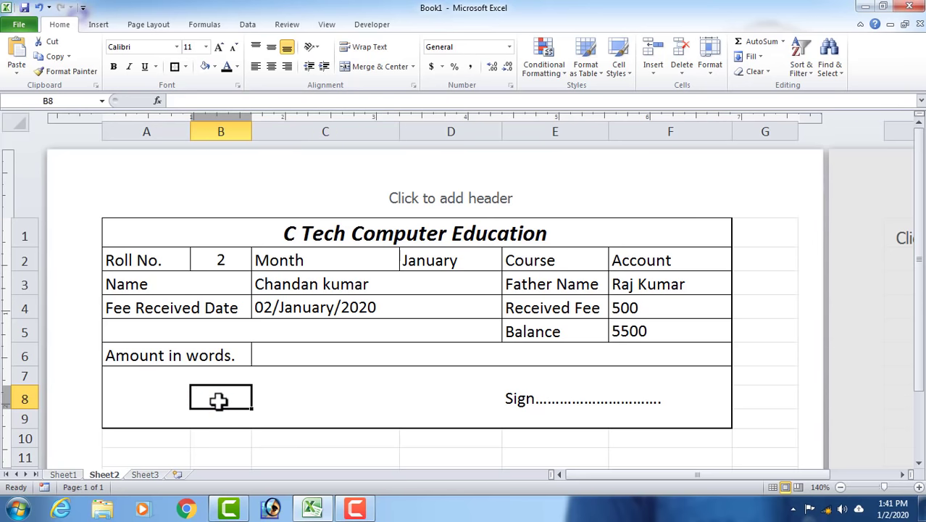
Insert a new Module1 in the VBA editor via Alt+F11, then minimize the editor.
key("alt+F11")
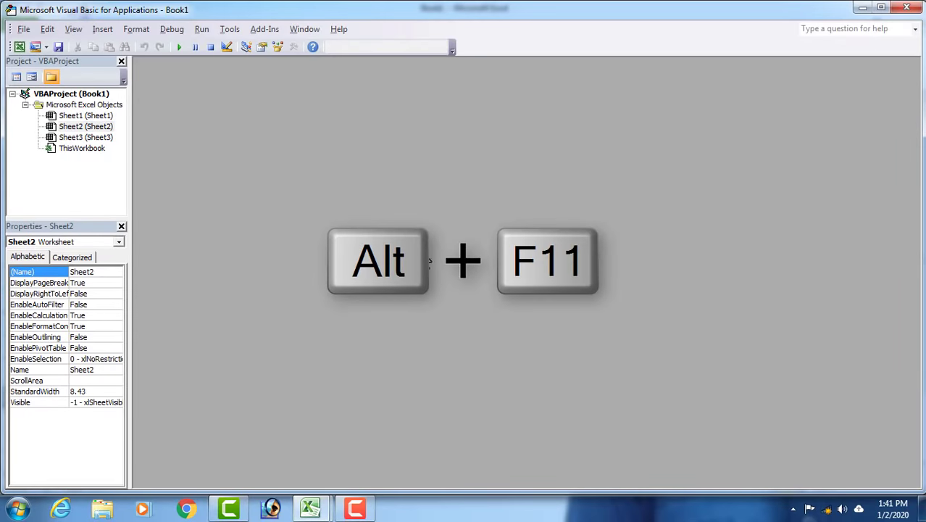
left_click(101, 30)
left_click(116, 76)
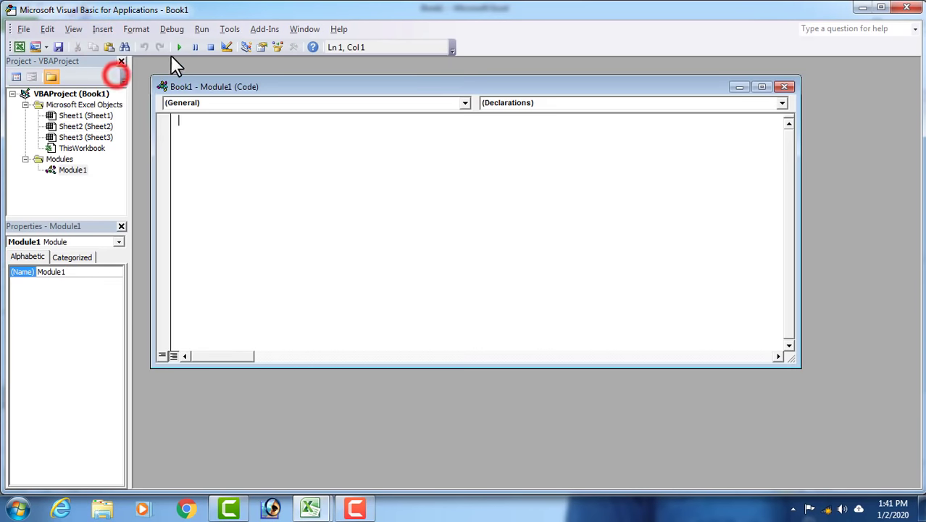
left_click(862, 9)
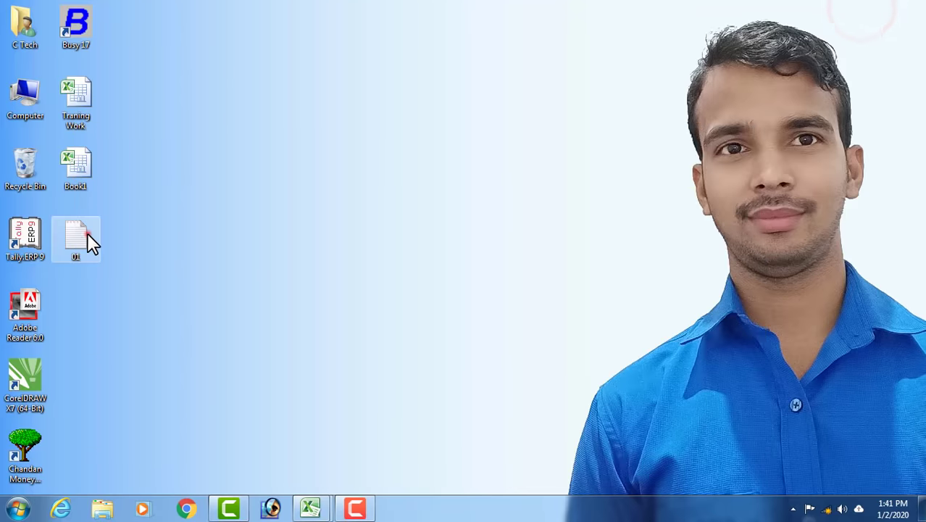
Open 01.txt in Notepad, maximize it, and copy all the SpellNumber code.
double_click(80, 235)
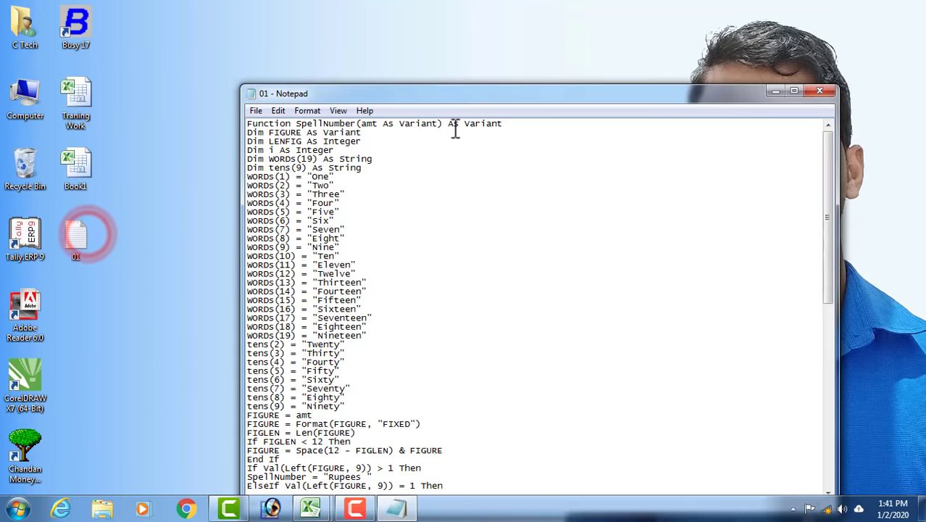
left_click(794, 91)
key("ctrl+a")
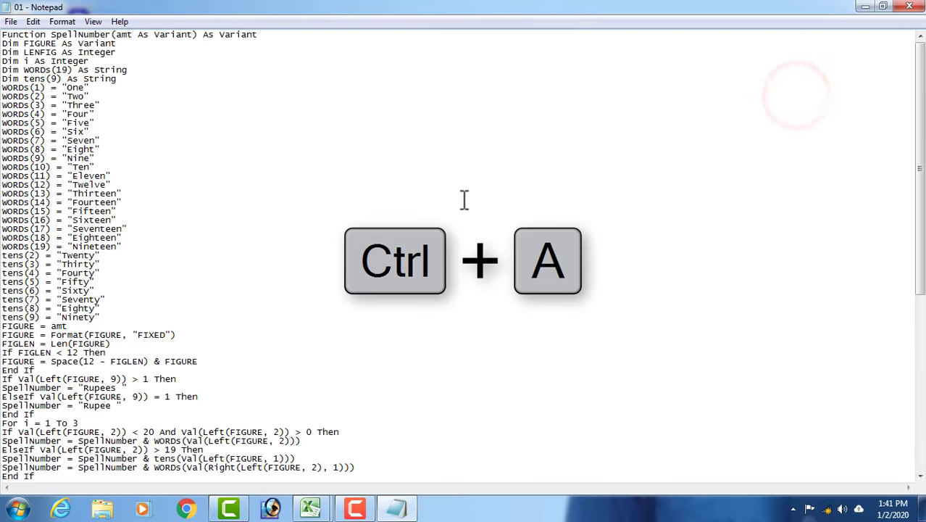
key("ctrl+c")
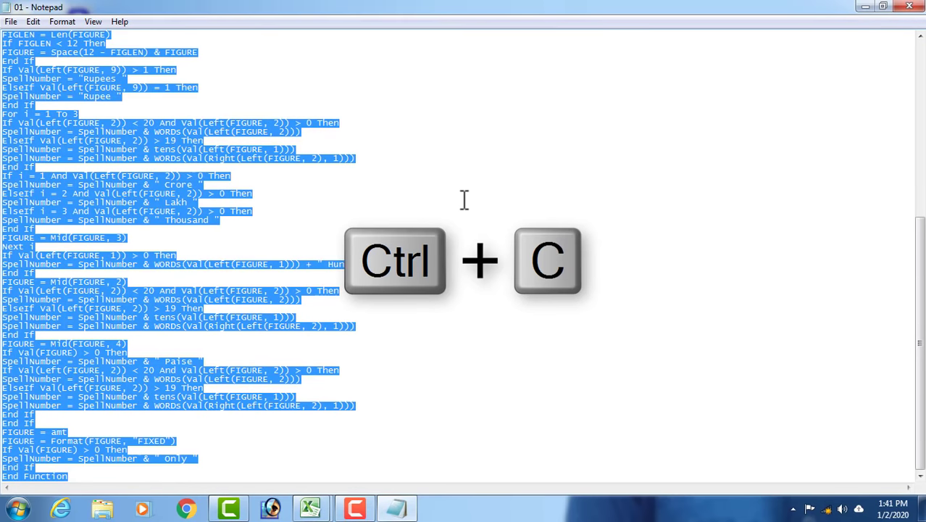
Paste the SpellNumber code into Module1 in the VBA editor and enlarge the code window.
left_click(865, 7)
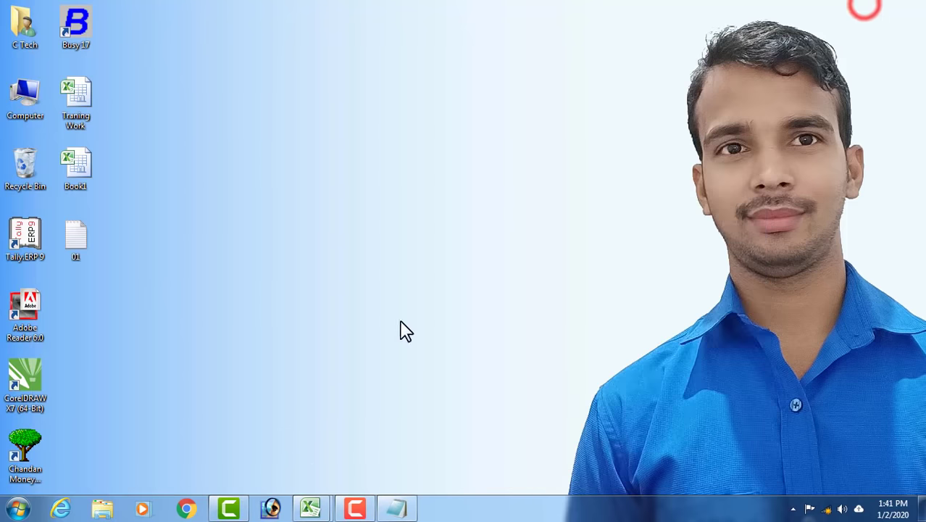
left_click(311, 507)
left_click(393, 410)
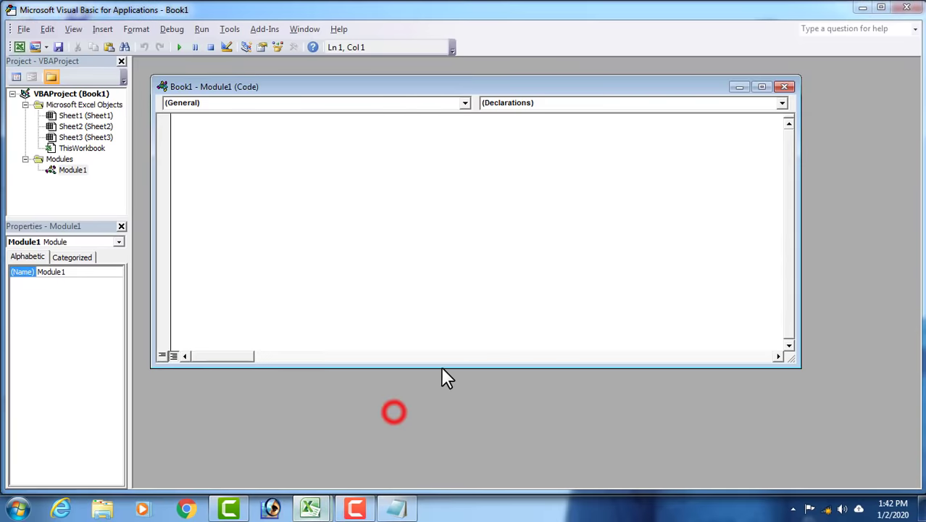
left_click(195, 127)
key("ctrl+v")
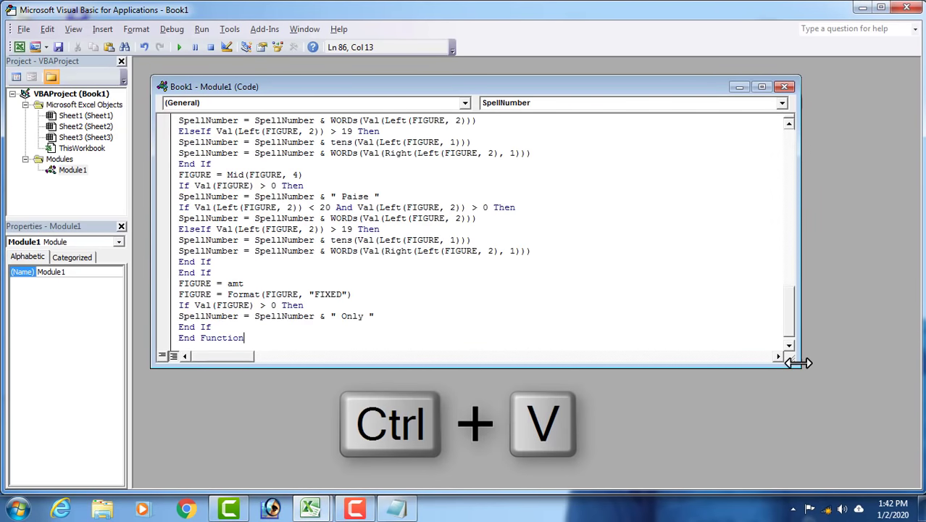
left_click_drag(794, 369, 797, 433)
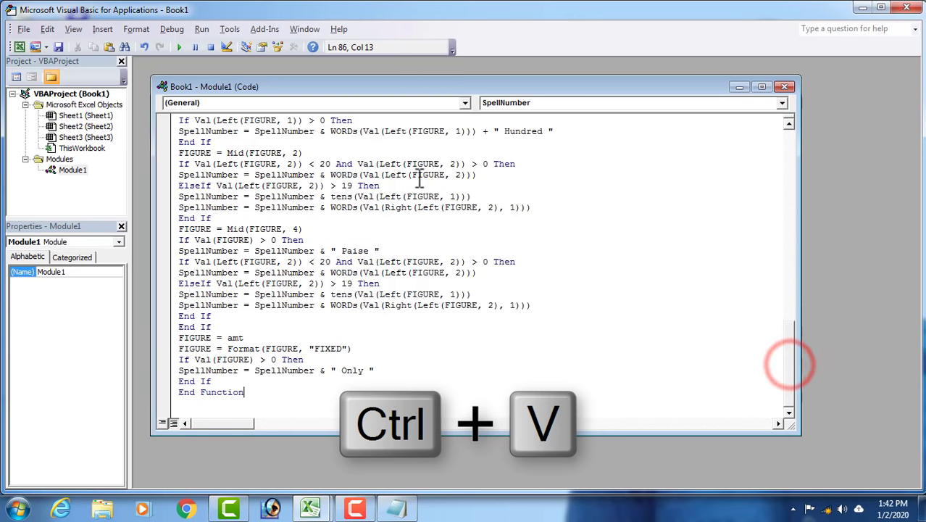
Save the workbook with the SpellNumber code to the Desktop as 77, an Excel Macro-Enabled Workbook.
left_click(23, 29)
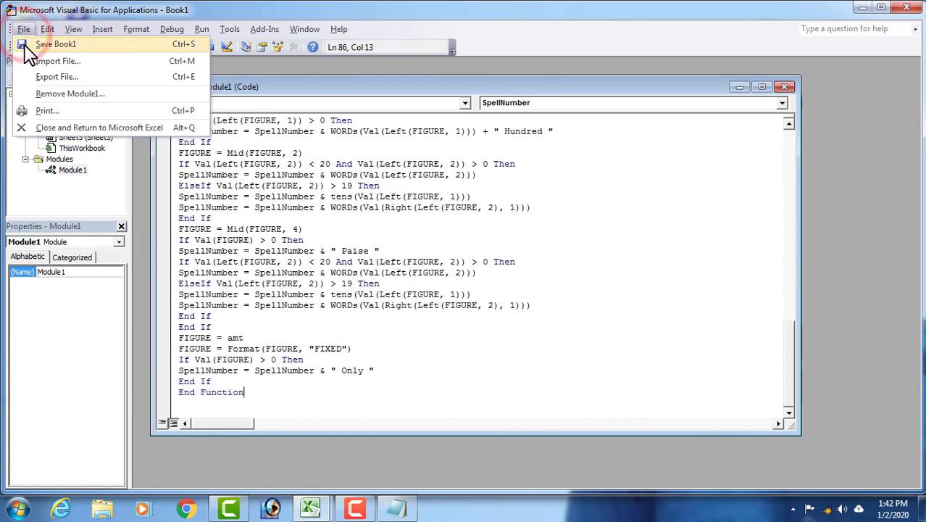
left_click(76, 45)
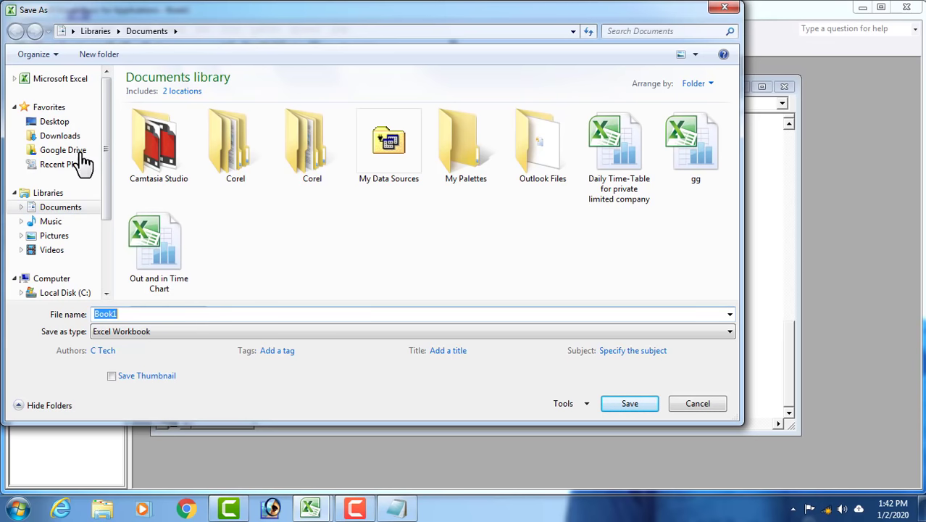
left_click(69, 122)
left_click(127, 313)
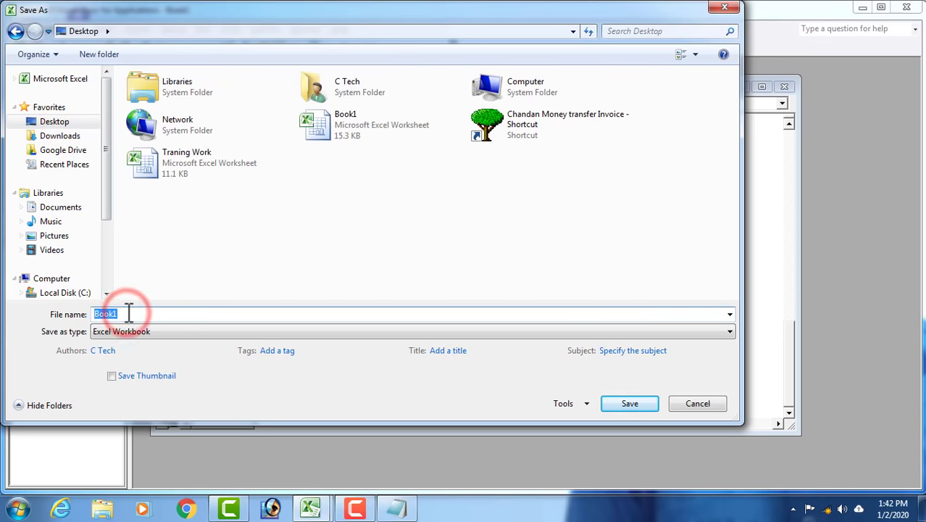
type("77")
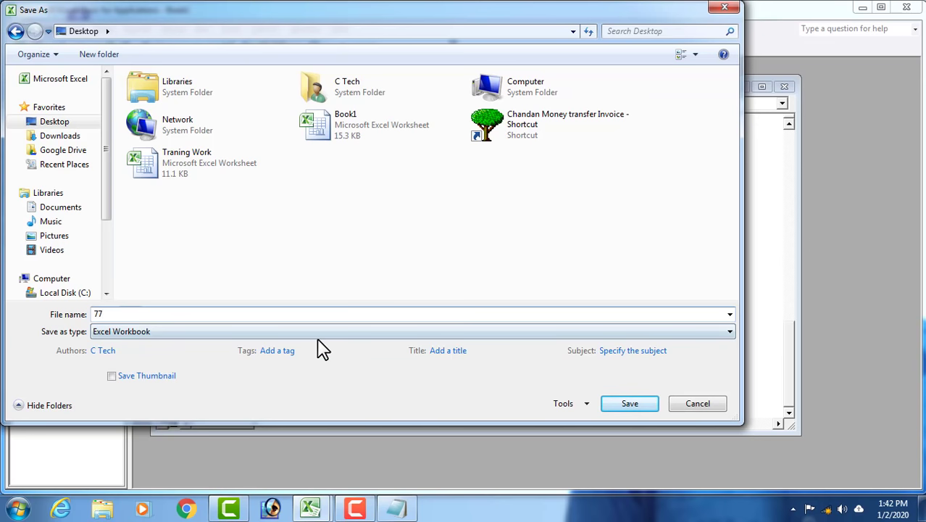
left_click(319, 333)
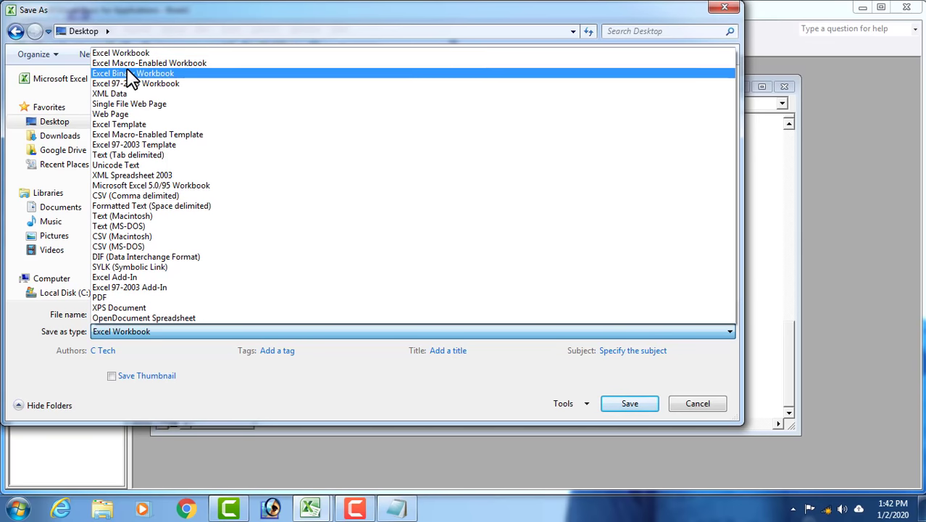
left_click(183, 63)
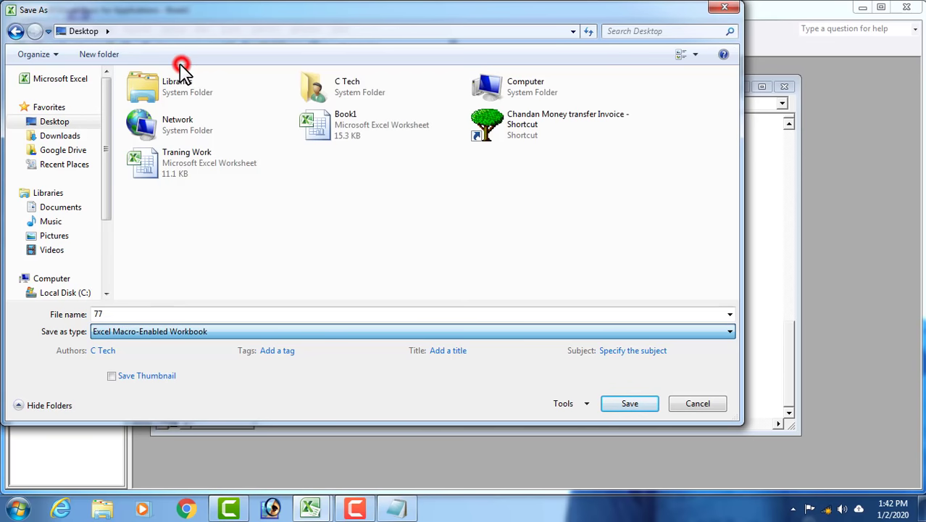
left_click(621, 412)
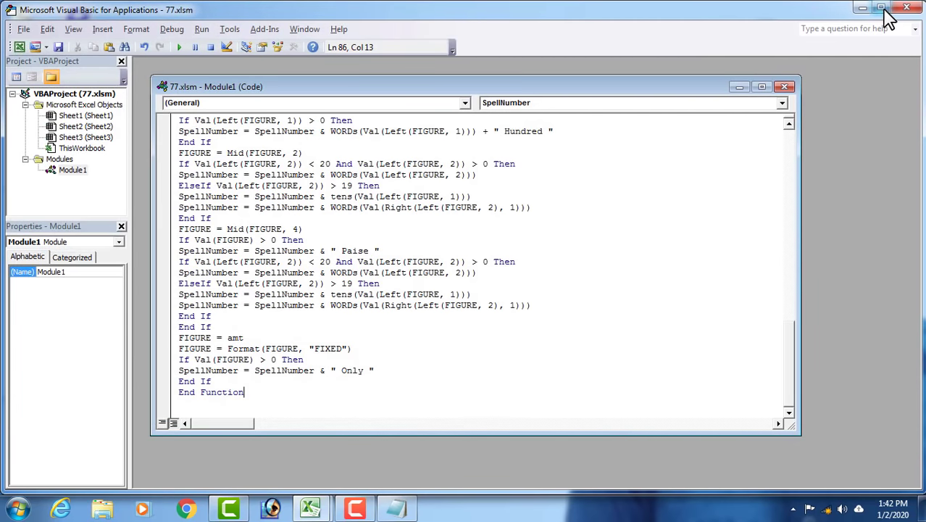
Return to the worksheet and enter =SpellNumber(F4) in C6 beside Amount in words.
left_click(907, 7)
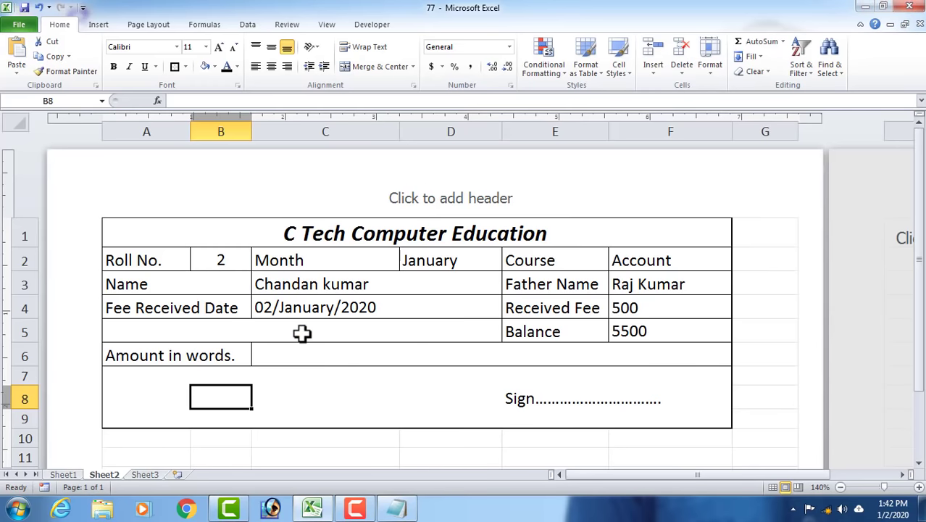
left_click(277, 354)
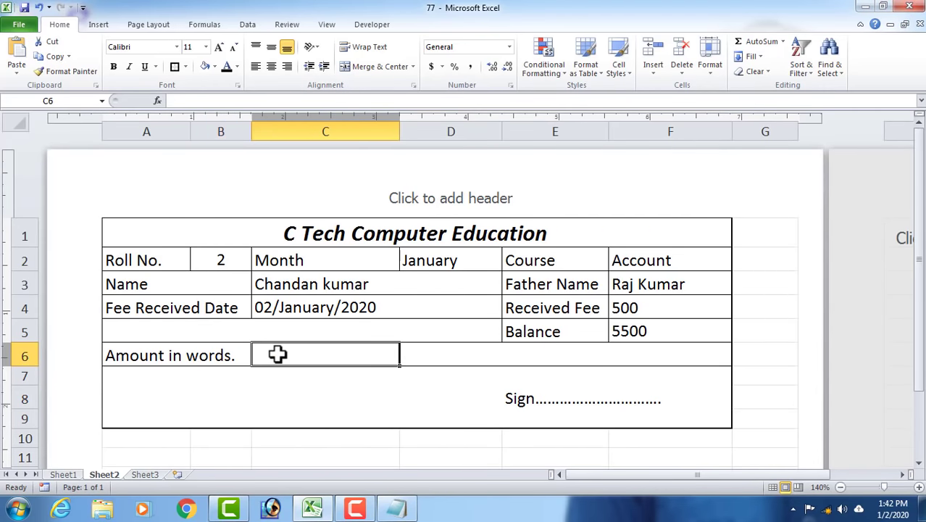
left_click(179, 100)
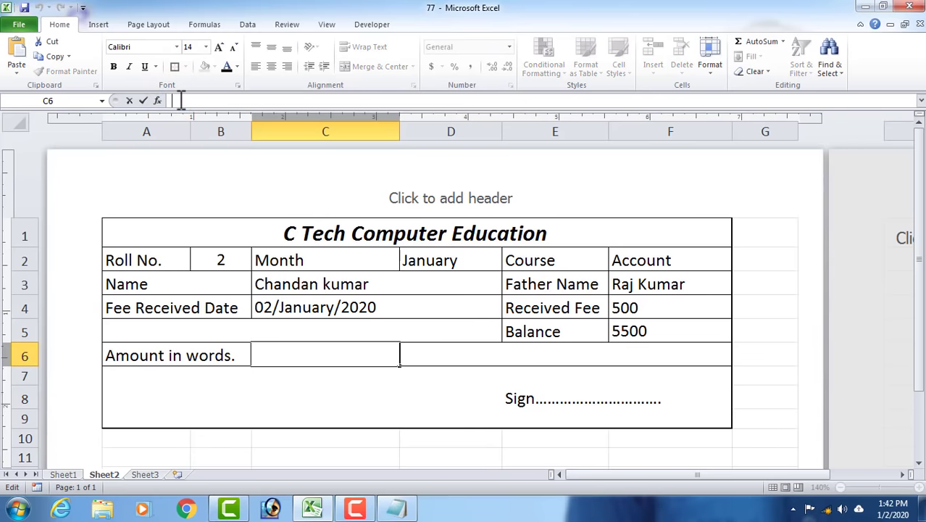
type("=sp")
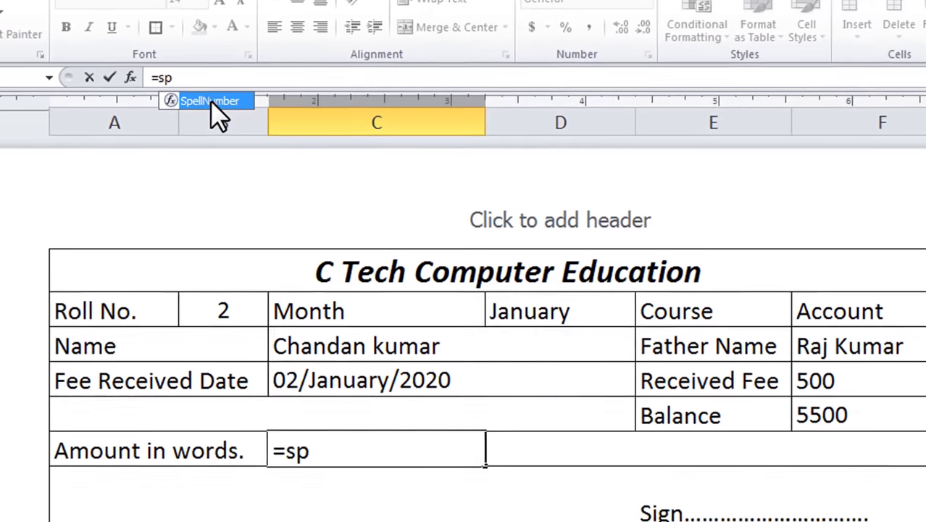
left_click(196, 106)
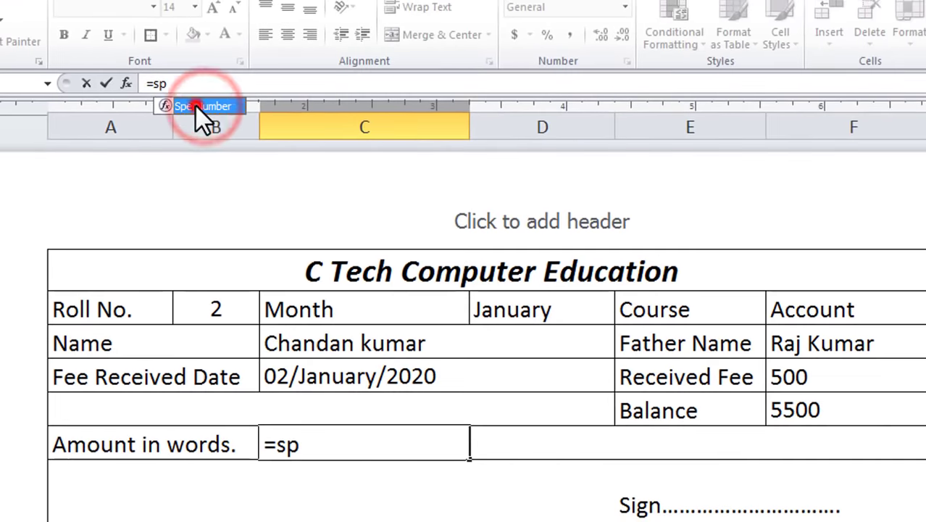
double_click(196, 105)
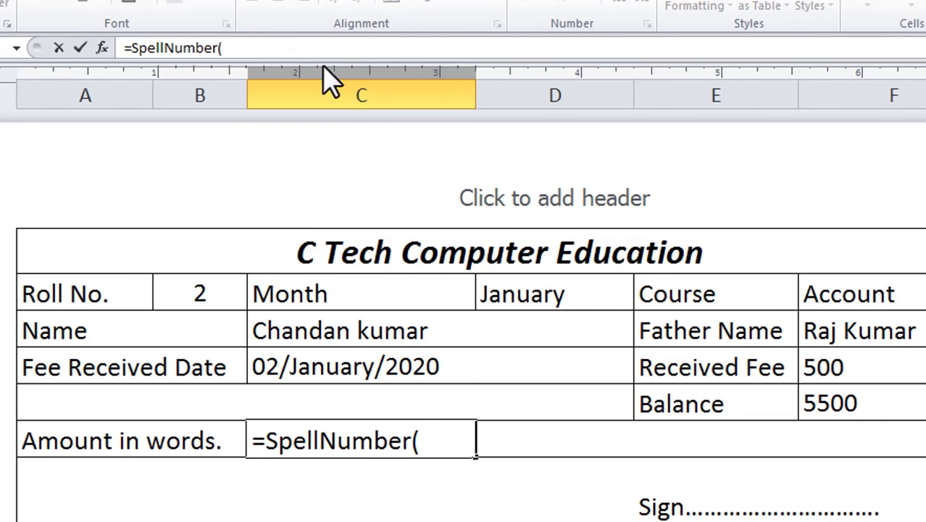
left_click(836, 368)
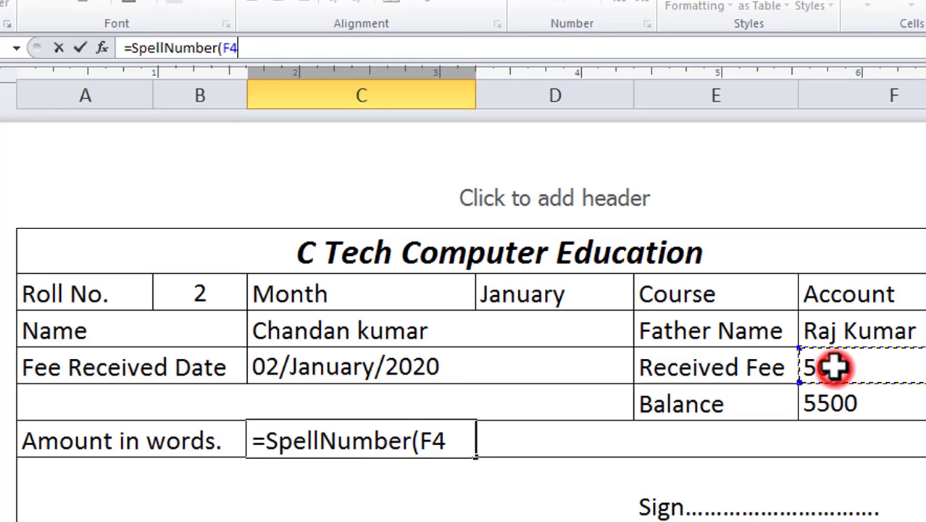
type(")")
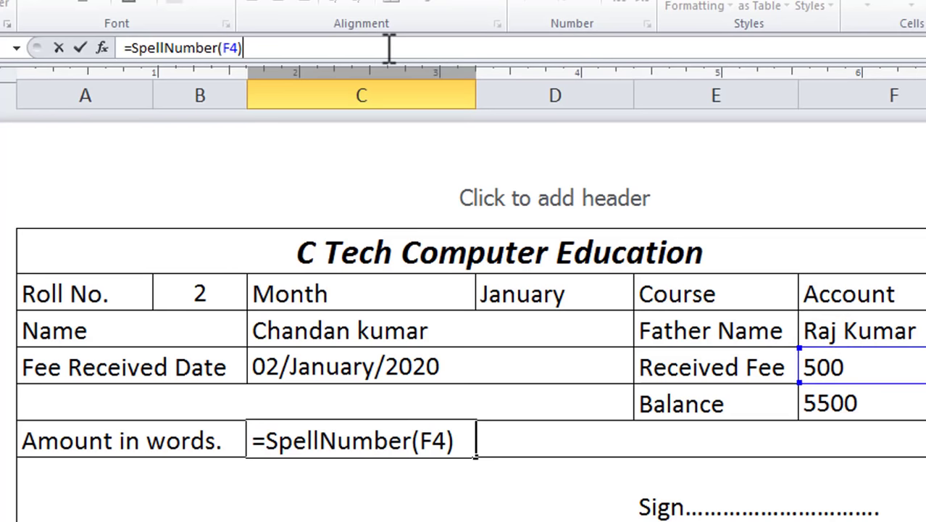
key("Return")
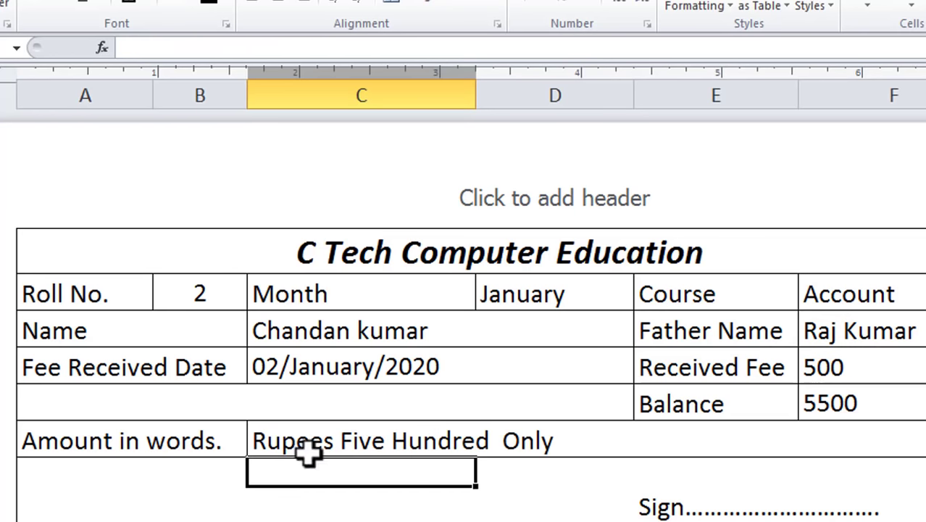
left_click(530, 478)
left_click(426, 473)
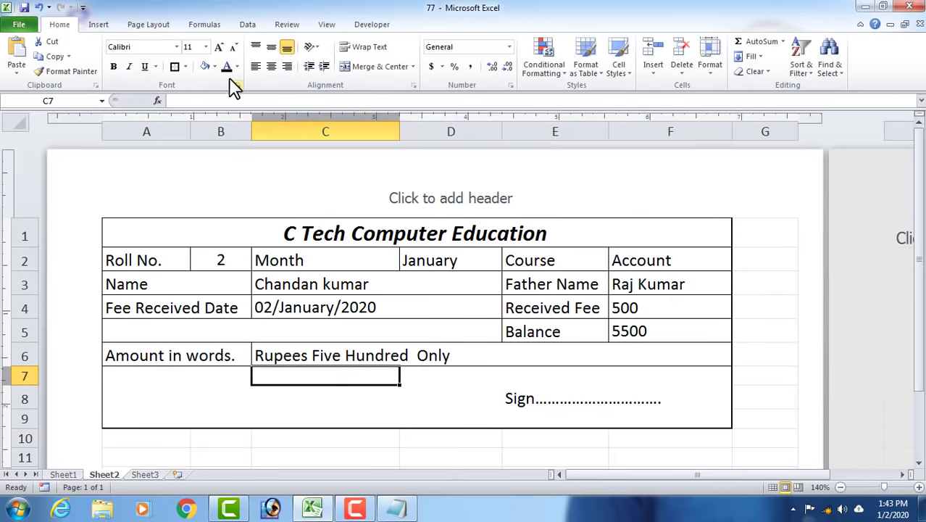
Set the receipt range A1:F9 as the print area and open its print preview.
left_click(158, 29)
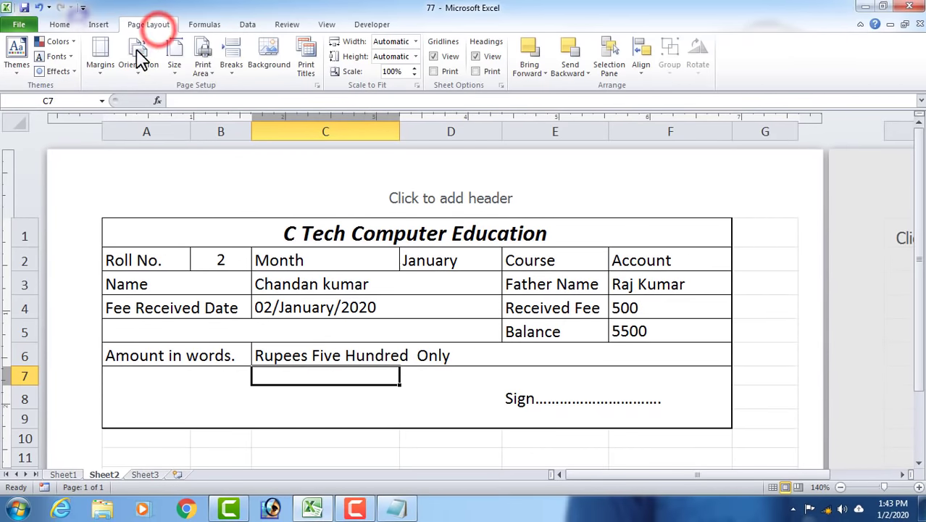
left_click(114, 225)
left_click_drag(255, 258, 513, 376)
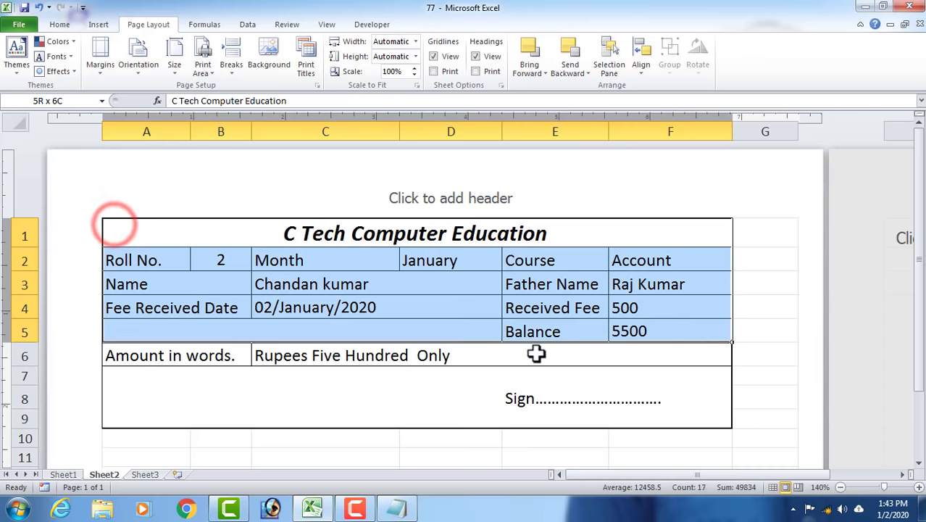
left_click(206, 69)
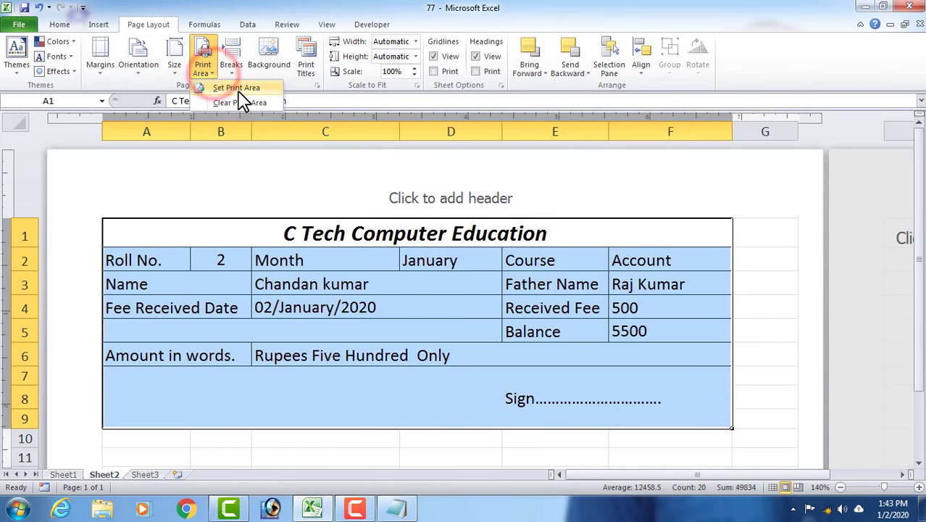
left_click(234, 87)
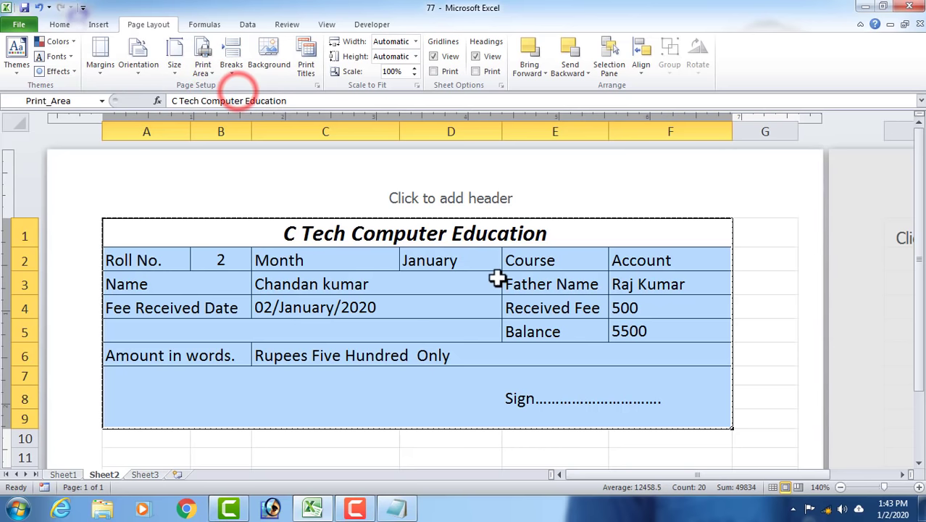
left_click(465, 449)
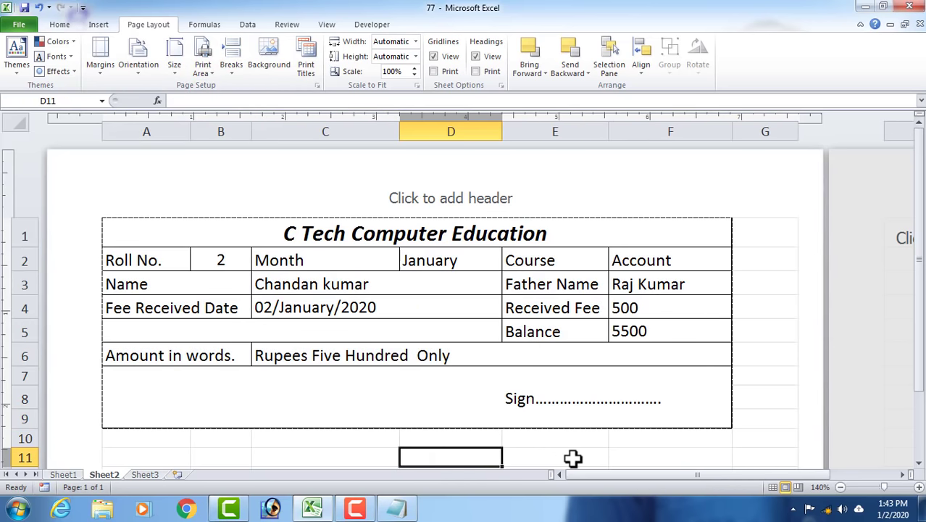
key("ctrl+p")
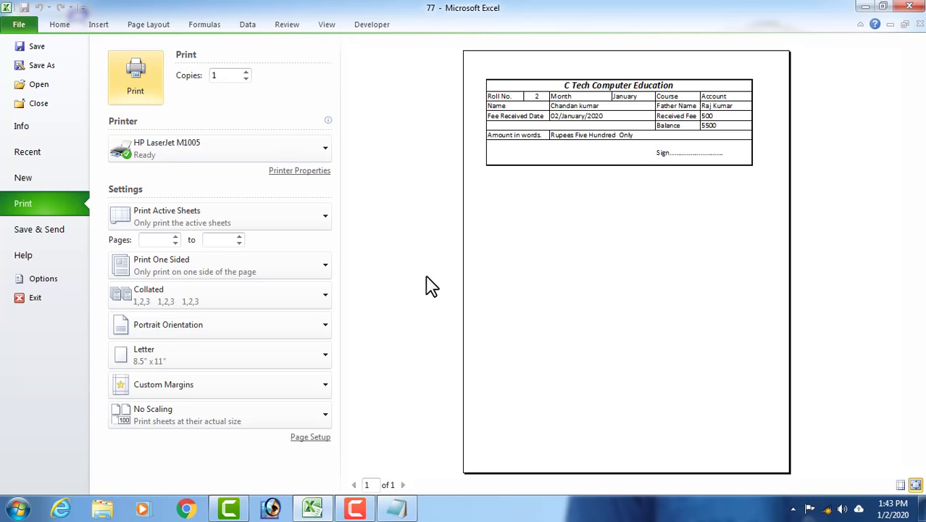
Cancel closing Excel so the receipt workbook stays open.
left_click(60, 301)
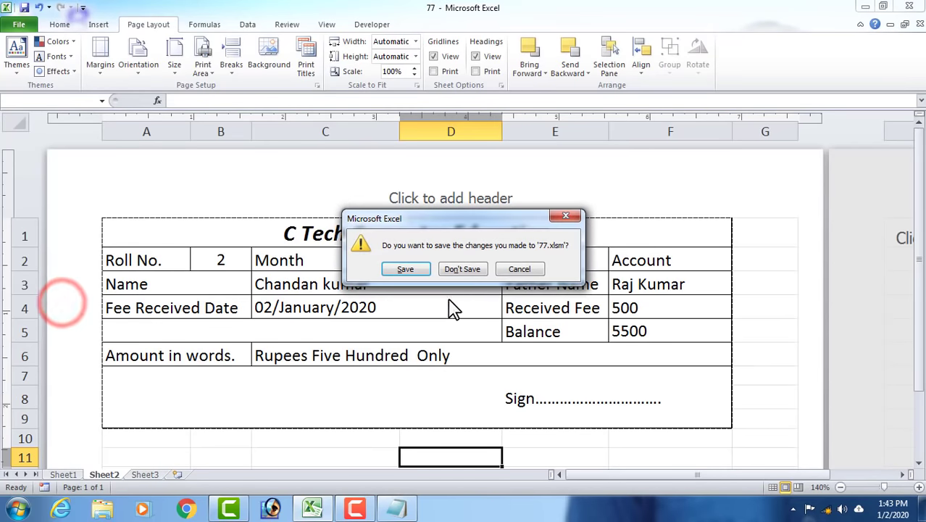
left_click(519, 269)
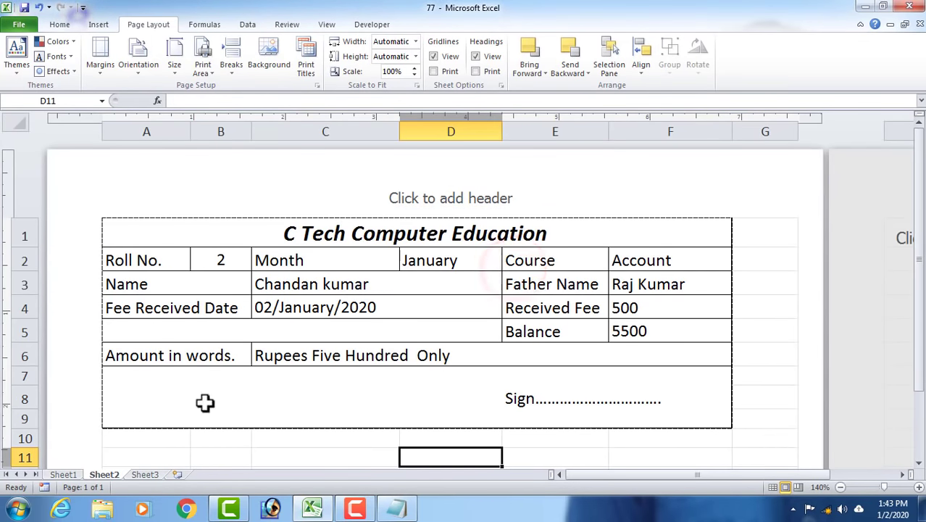
left_click(203, 436)
Resave as macro-enabled workbook 77, replacing the existing file, then select the amount-in-words cells.
left_click(17, 25)
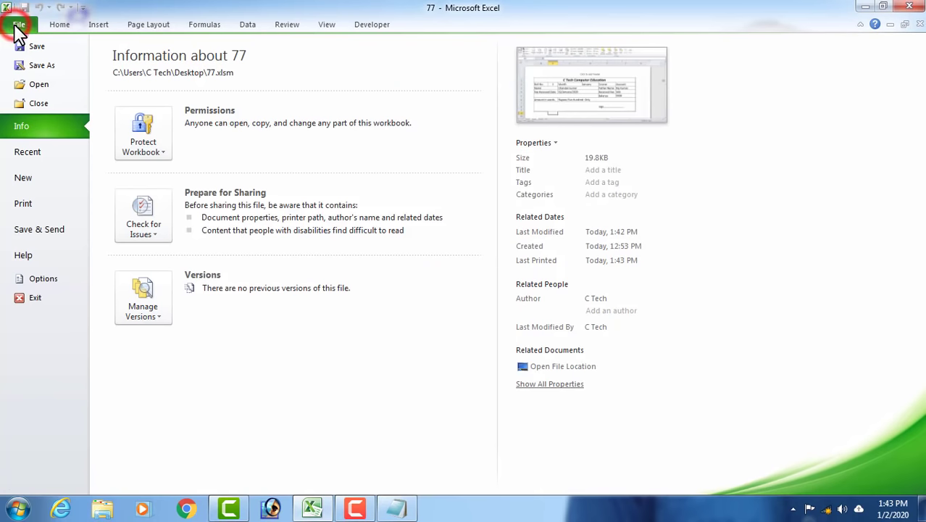
left_click(44, 65)
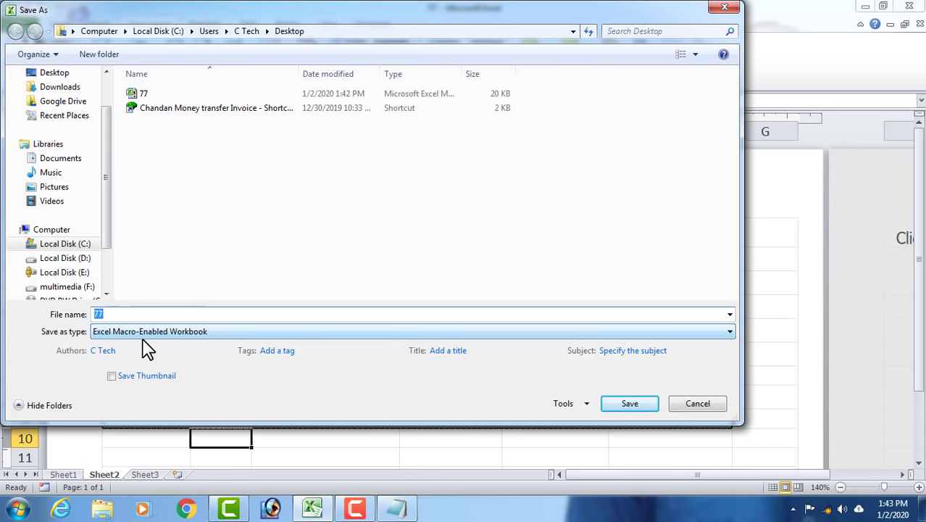
left_click(642, 406)
left_click(505, 258)
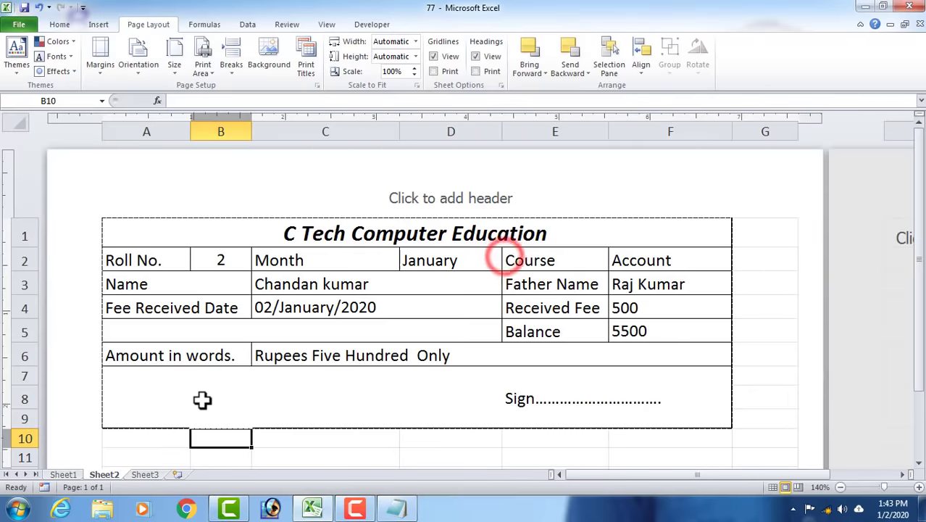
left_click_drag(273, 357, 444, 360)
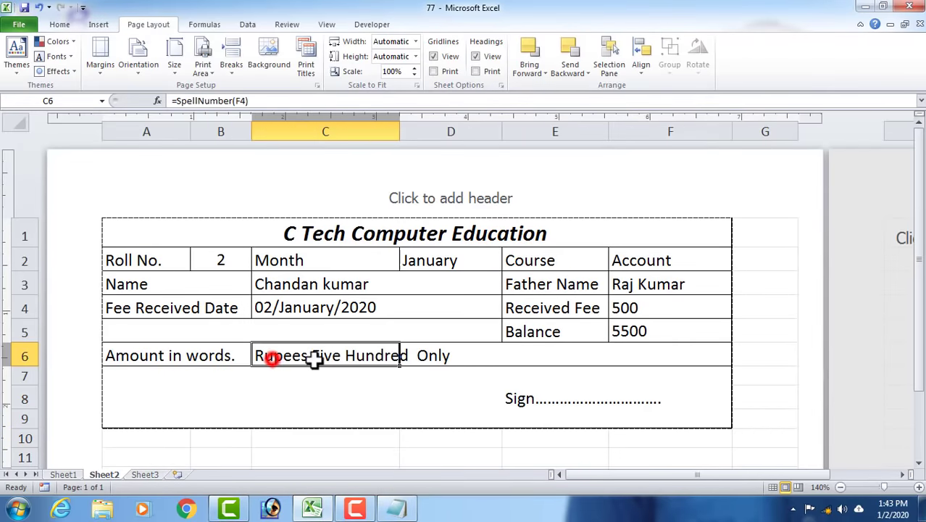
left_click(348, 391)
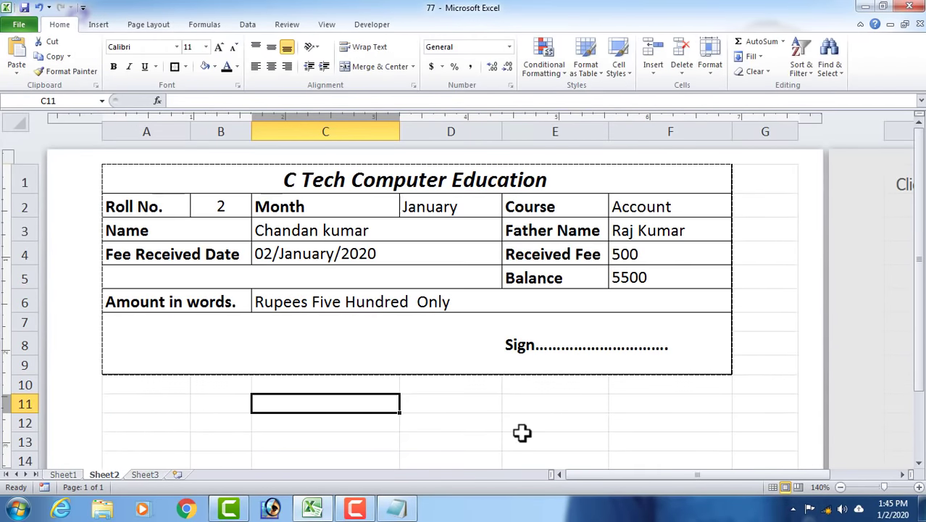